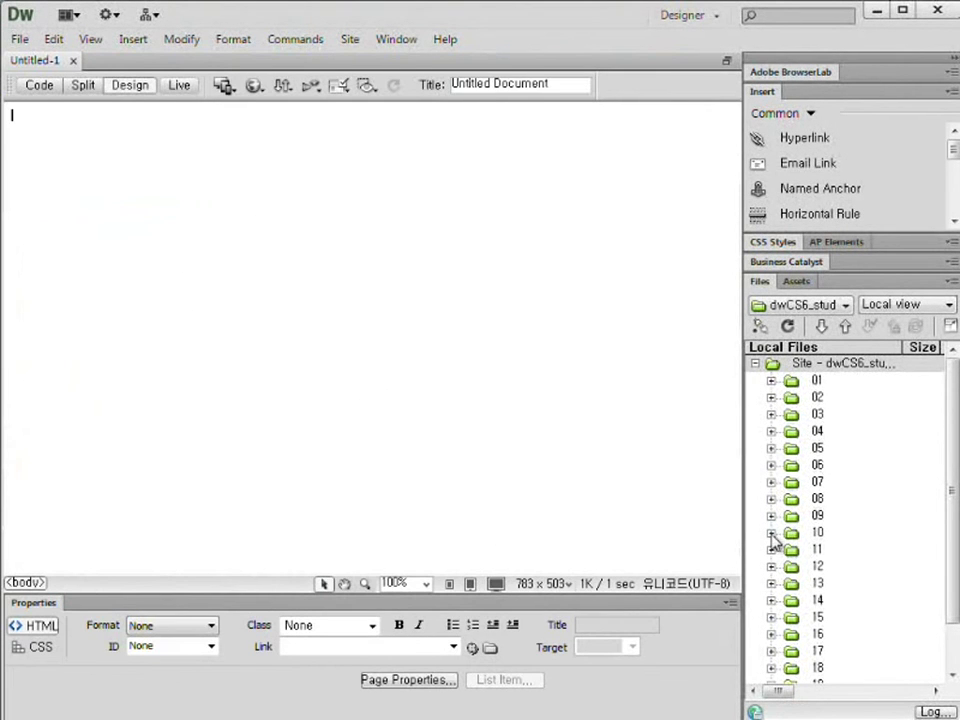
Step: Expand folder 10 and its images subfolder in the site's local files
left_click(771, 533)
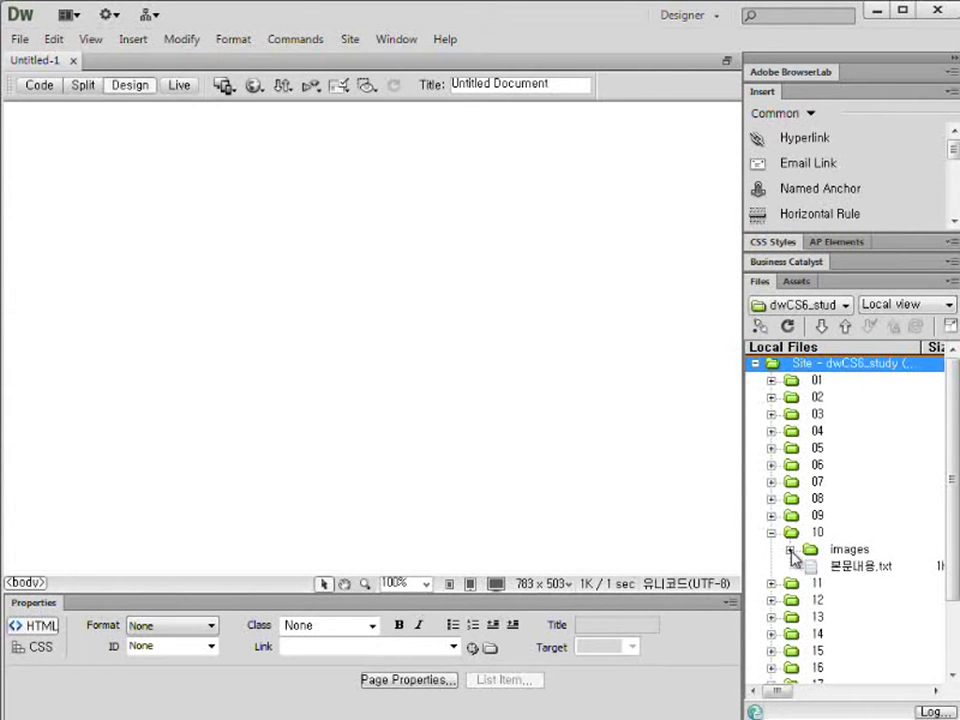
left_click(790, 550)
scroll(884, 521, "down", 1)
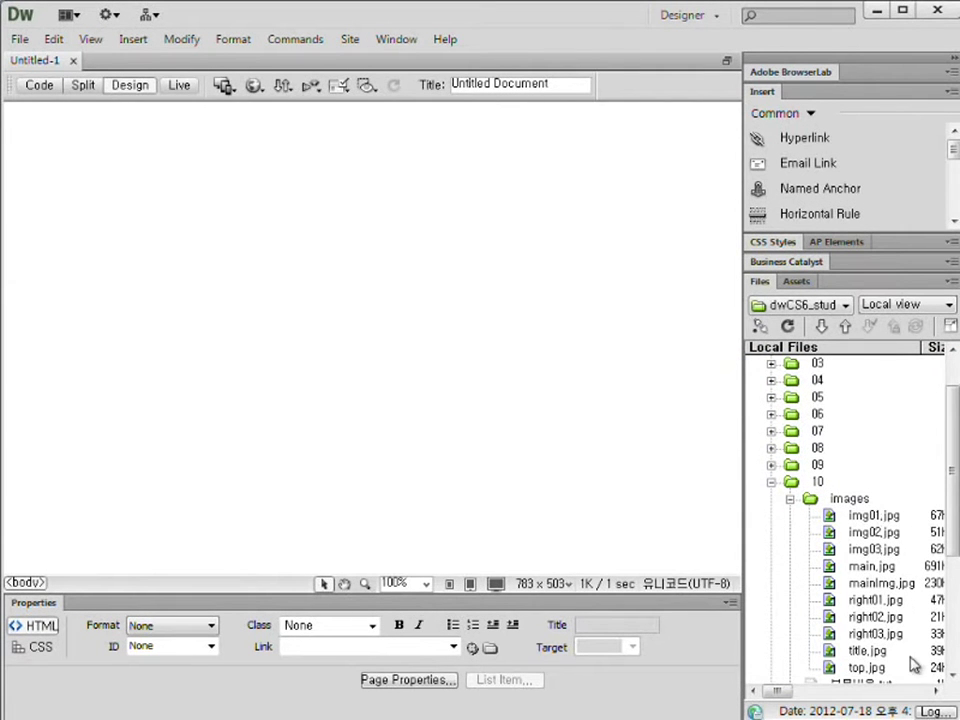
Step: Start a new table in the empty page body with 3 rows and 5 columns
left_click(408, 350)
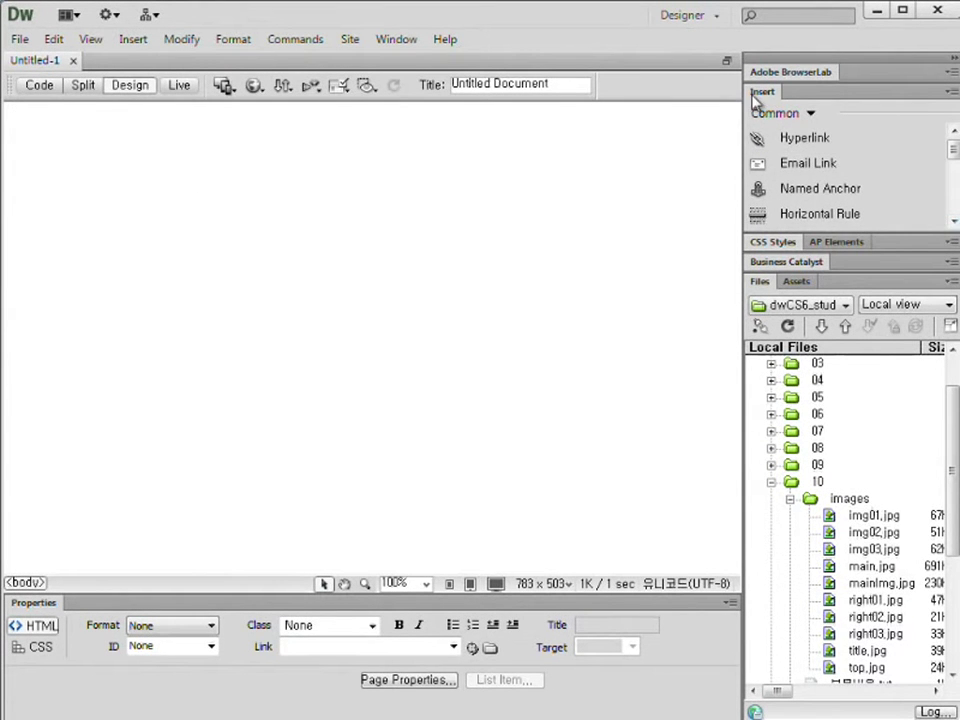
left_click(954, 221)
left_click(954, 221)
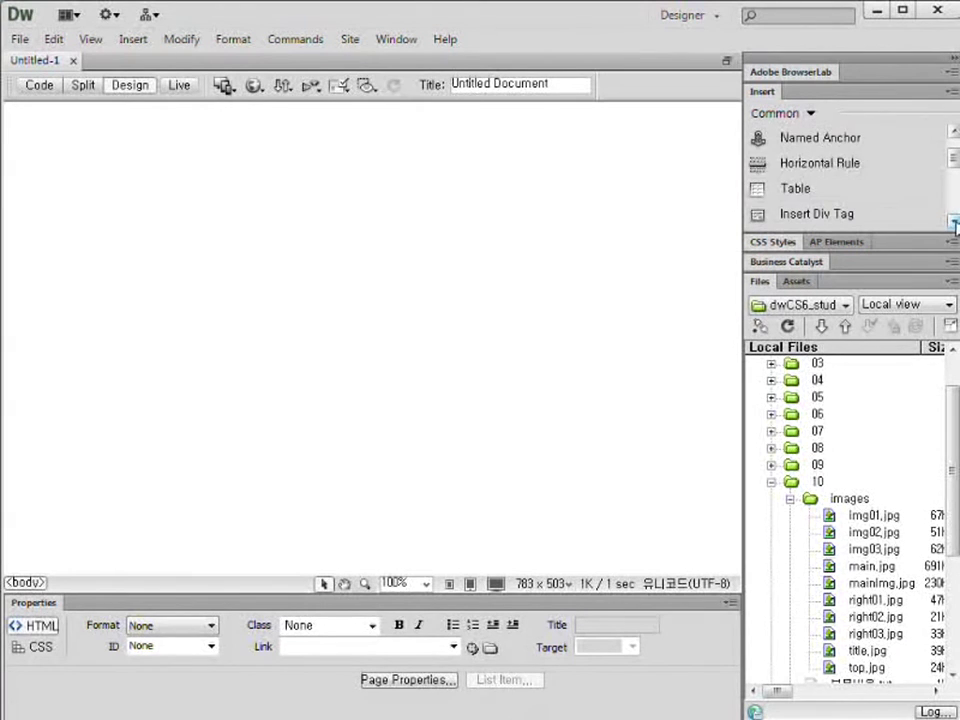
left_click(785, 190)
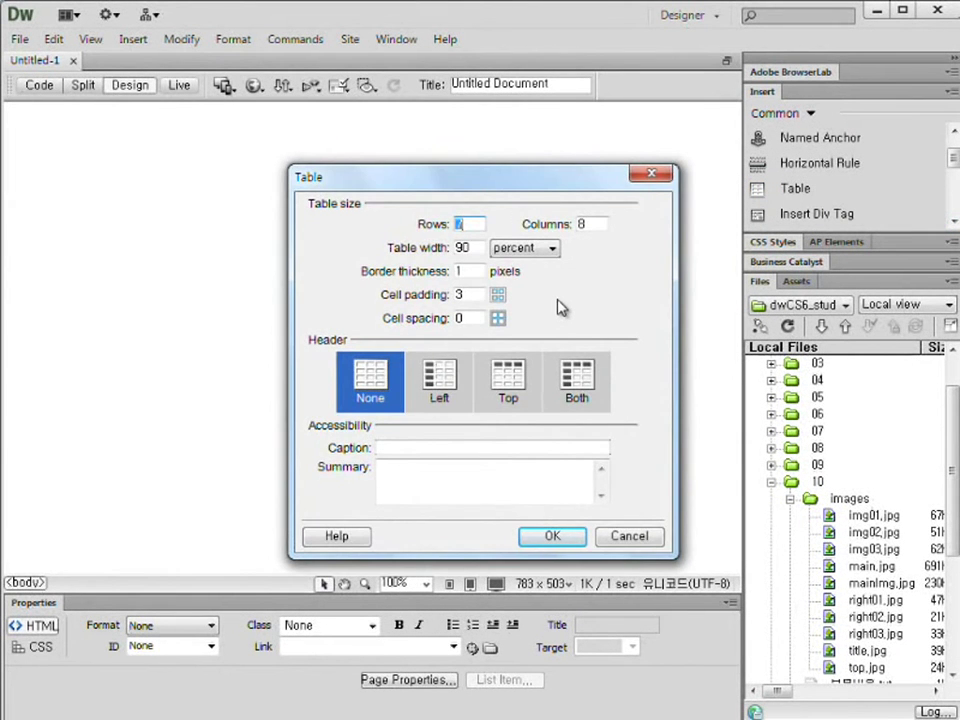
type("3")
key("Tab")
type("3")
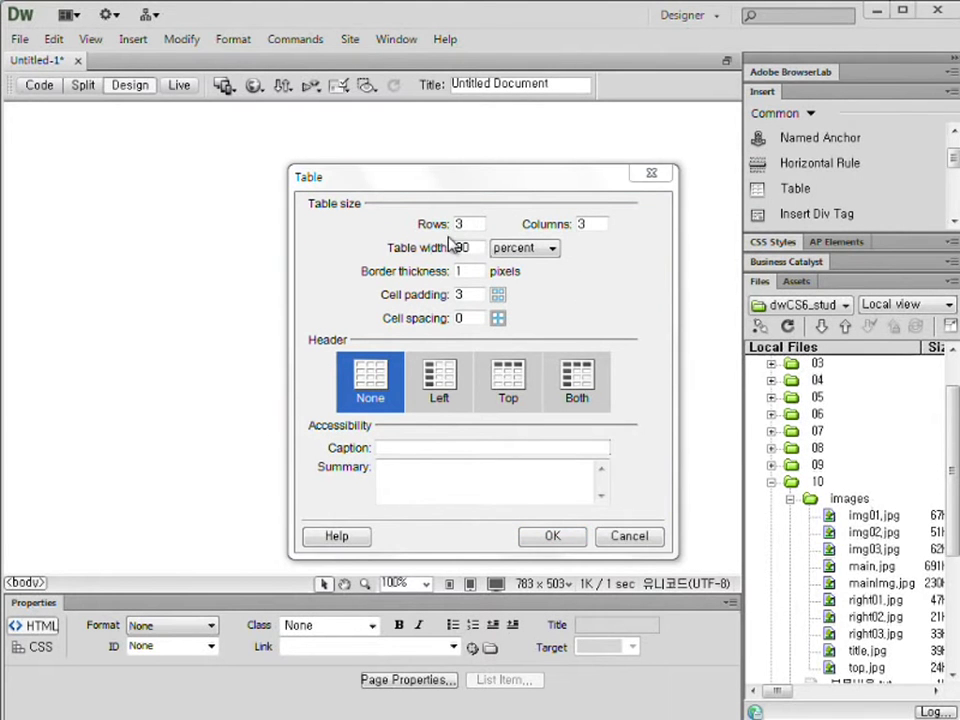
double_click(456, 224)
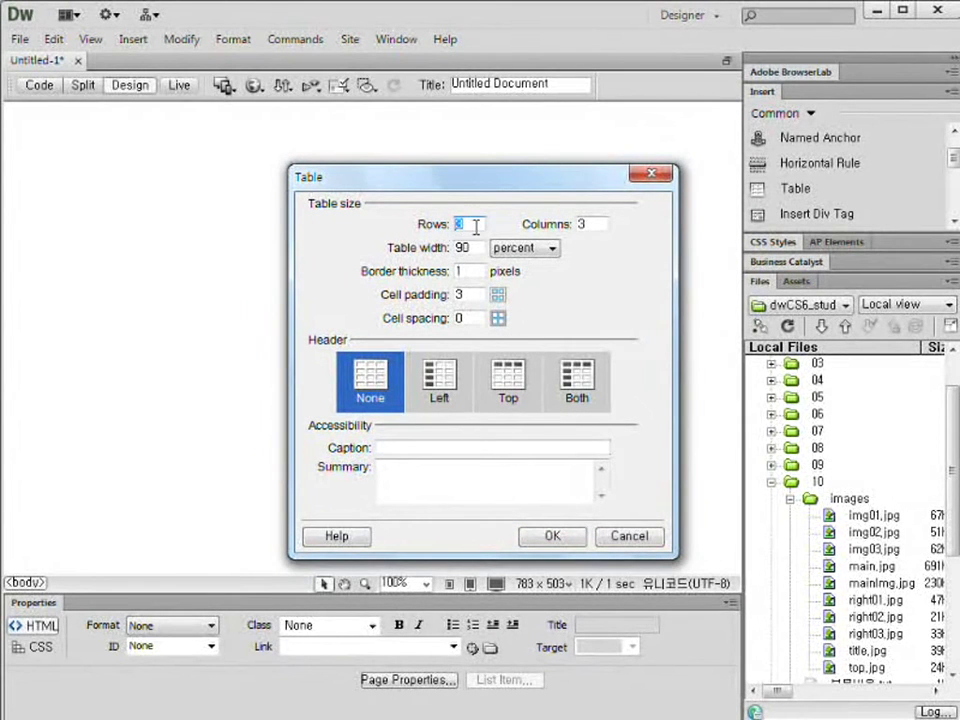
double_click(582, 224)
Step: Set the table width to 940 pixels with border thickness, cell padding and cell spacing at 0, and insert the table
left_click(514, 251)
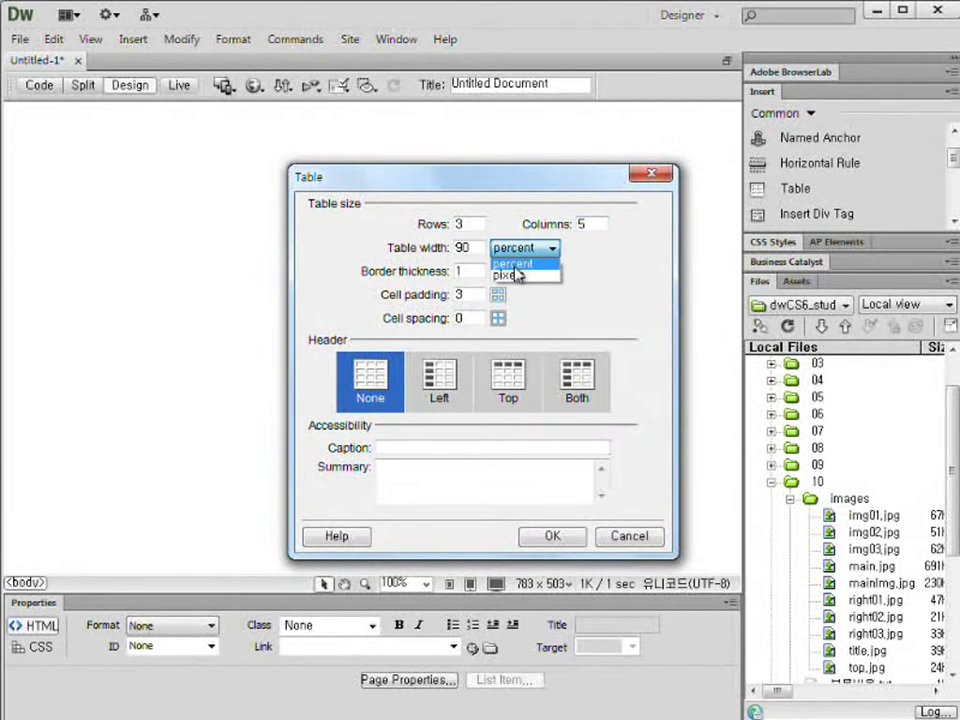
left_click(513, 276)
left_click_drag(466, 248, 437, 250)
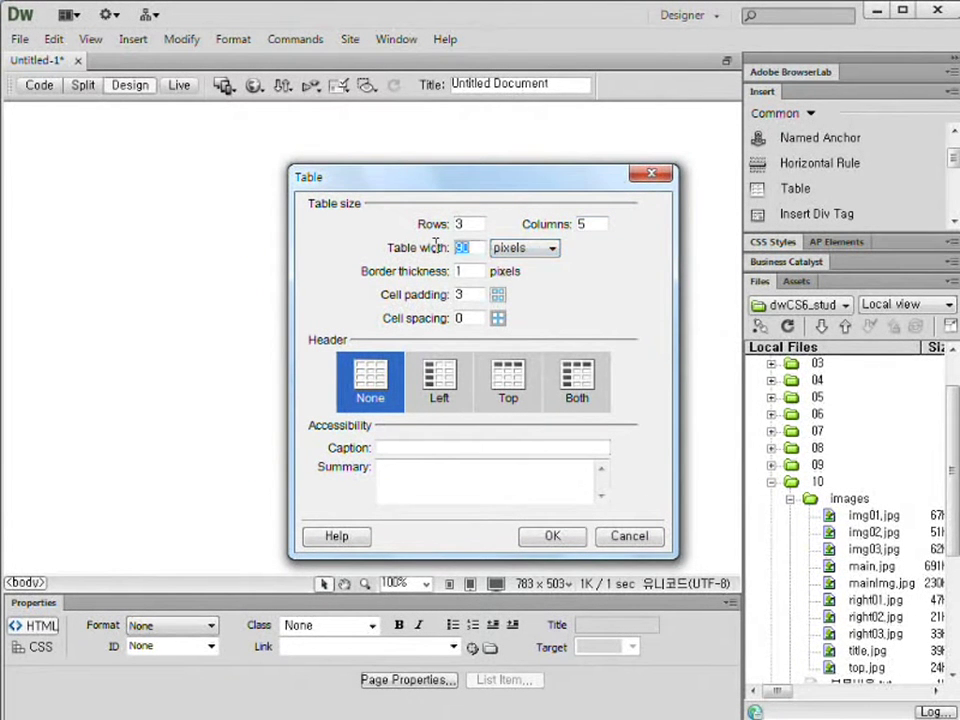
type("9")
double_click(464, 270)
double_click(470, 294)
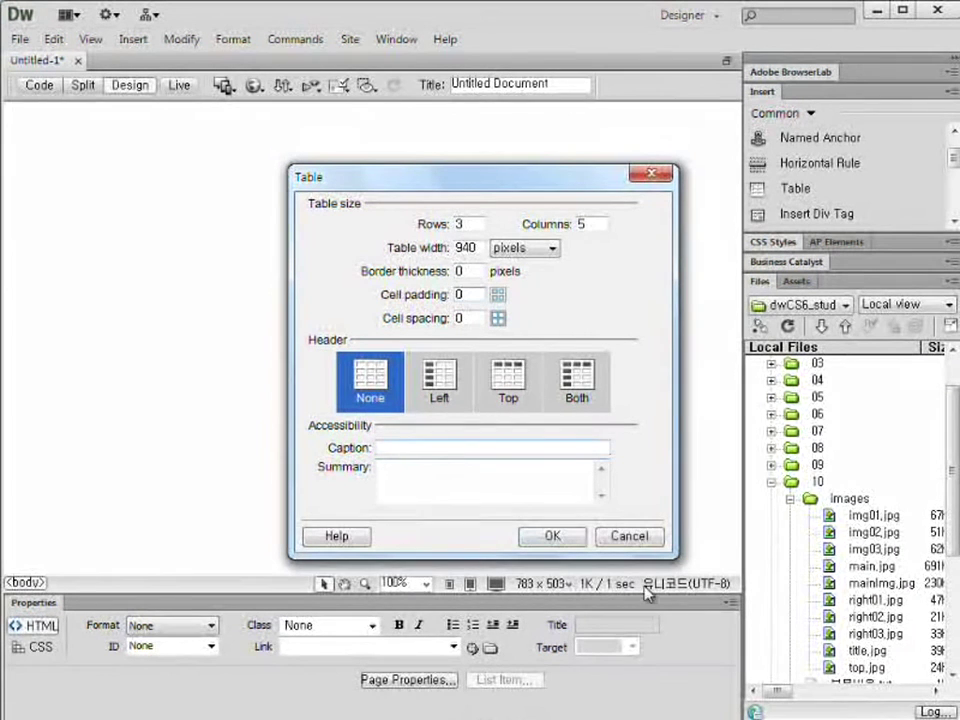
left_click(552, 537)
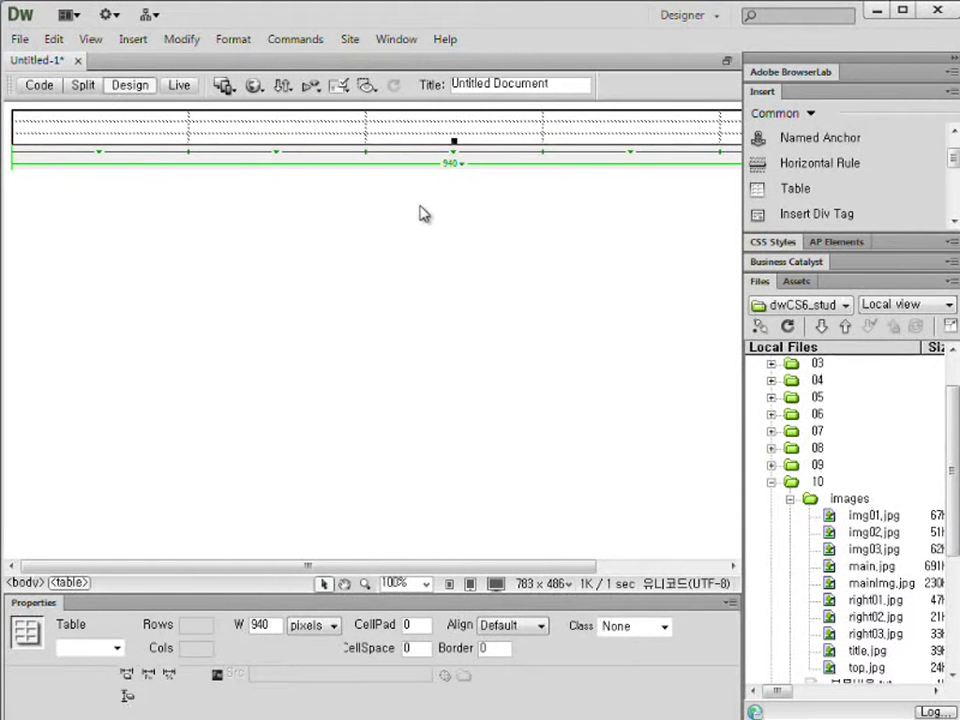
Step: Set the width of the table's first column to 5
left_click(177, 115)
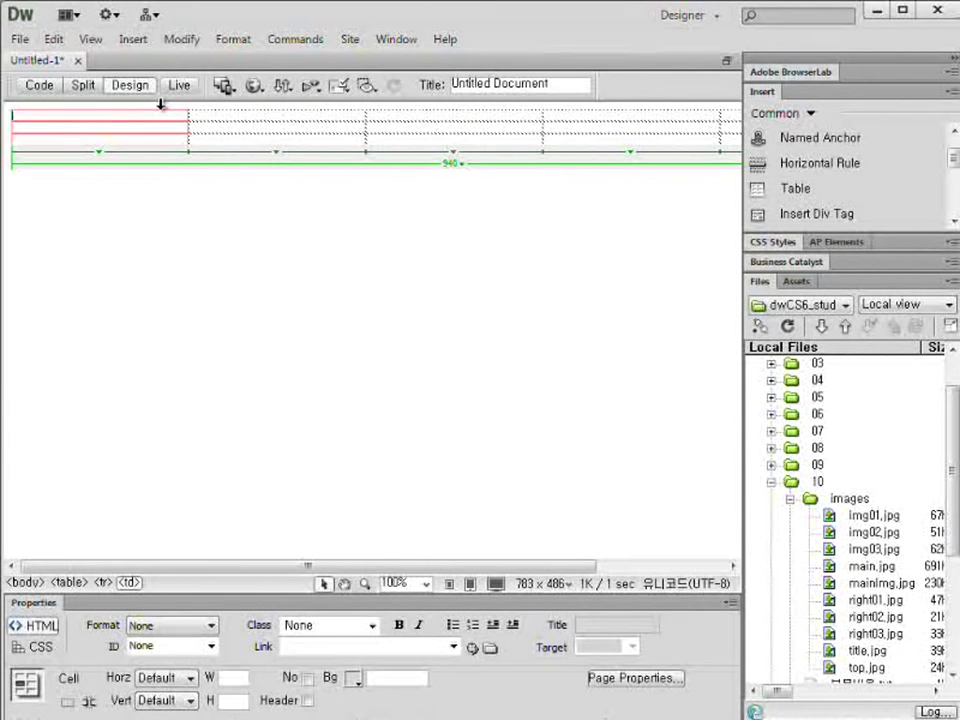
left_click(160, 104)
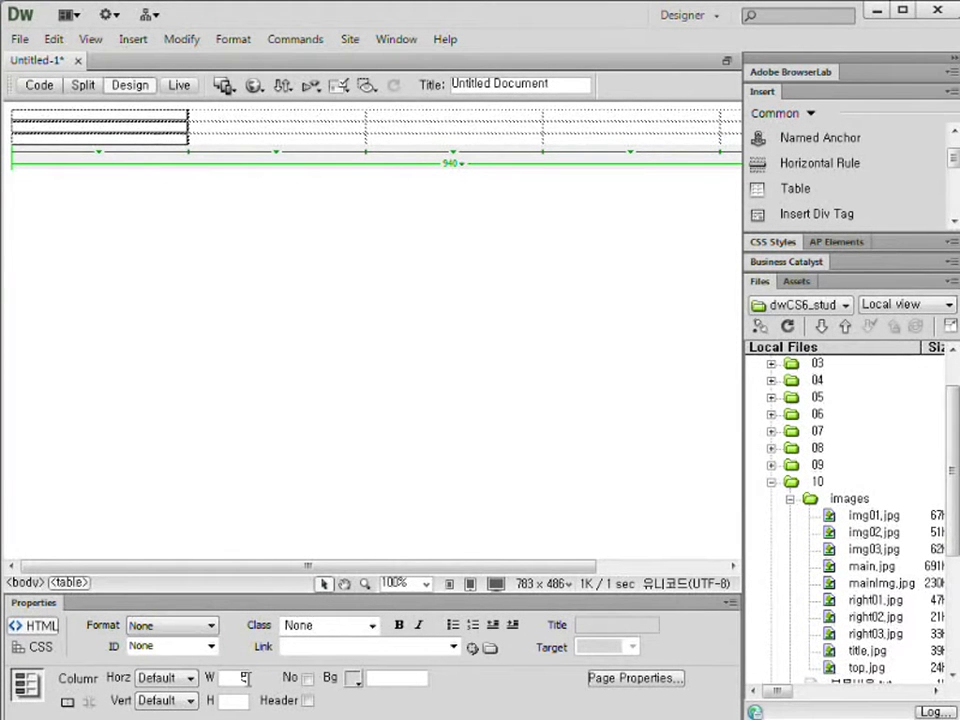
key("Return")
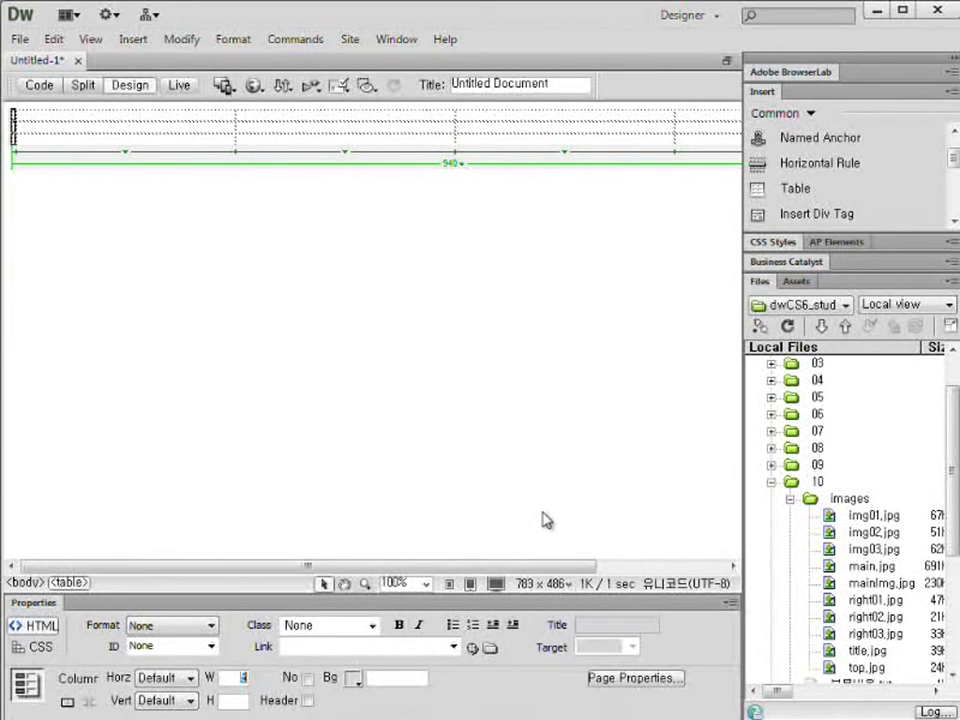
Step: Set the width of the table's last column to 5
scroll(560, 568, "right", 1)
left_click_drag(560, 575, 690, 580)
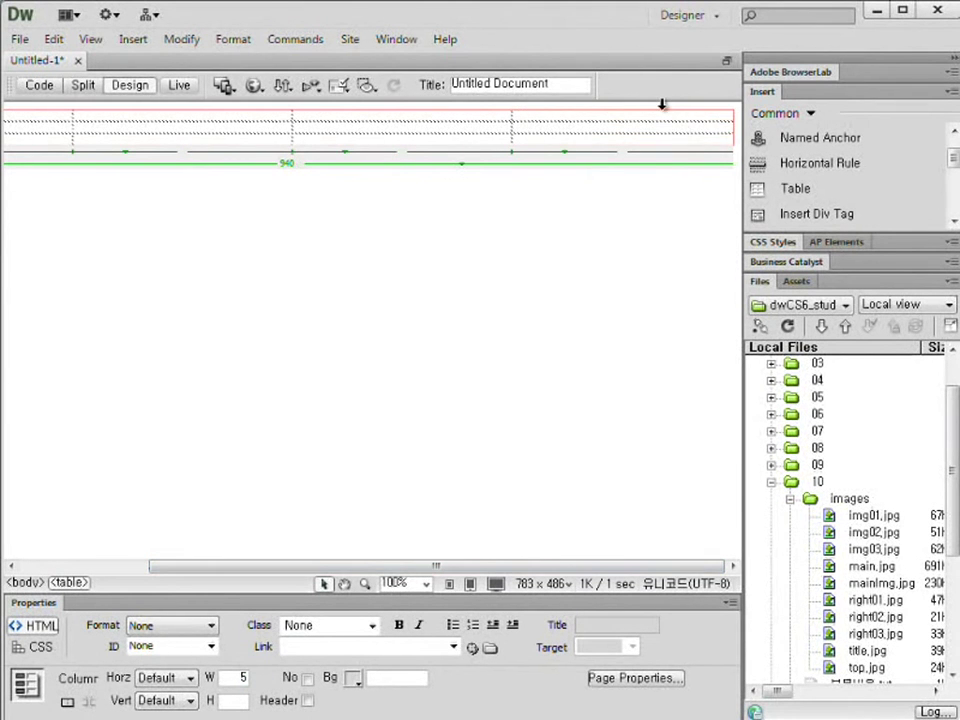
left_click(661, 103)
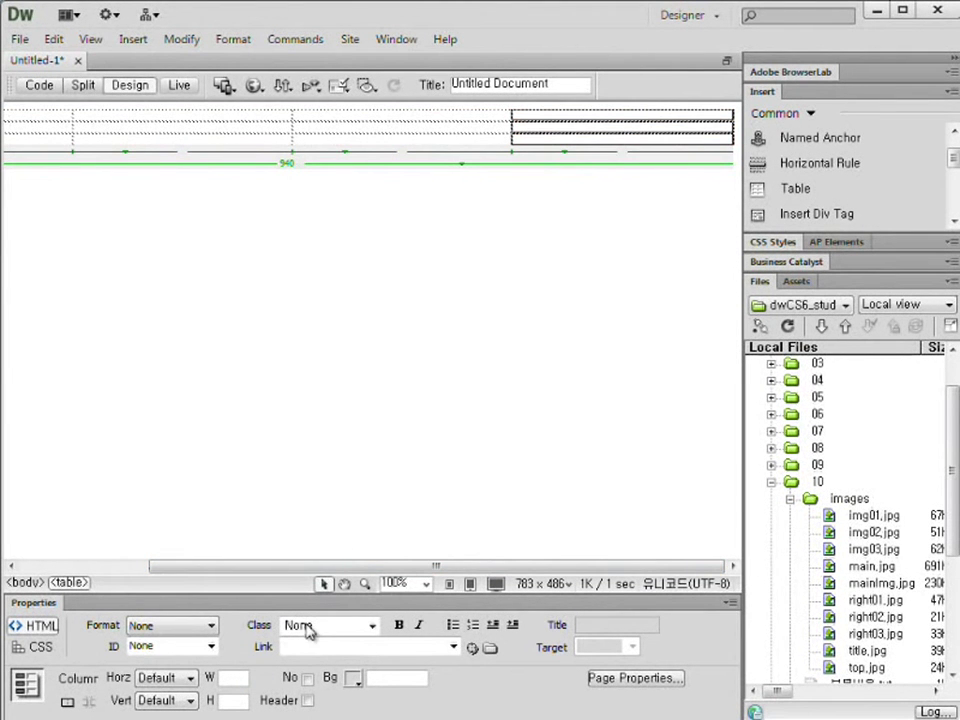
type("5")
key("Return")
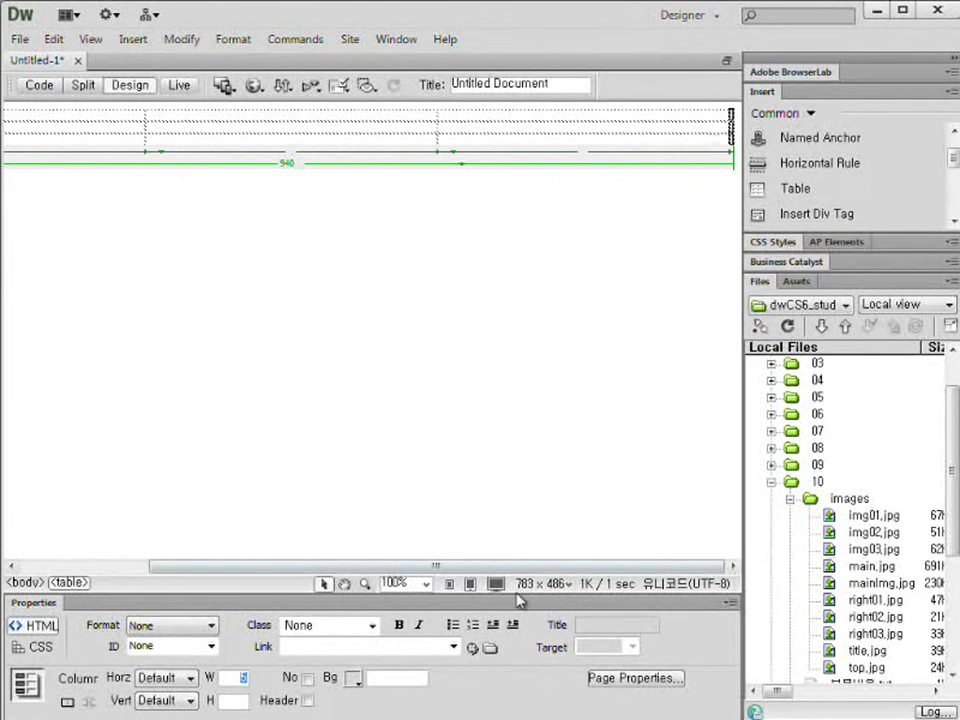
Step: Merge the three middle cells of the table's first row into one cell
left_click_drag(505, 577, 531, 568)
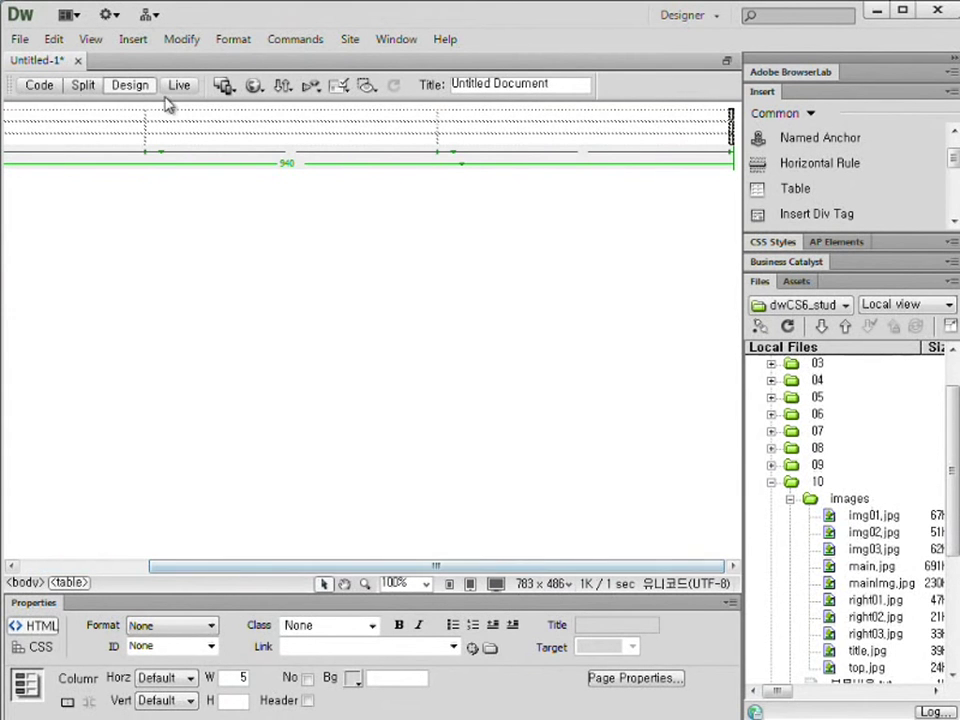
left_click_drag(118, 118, 488, 122)
left_click_drag(442, 566, 186, 576)
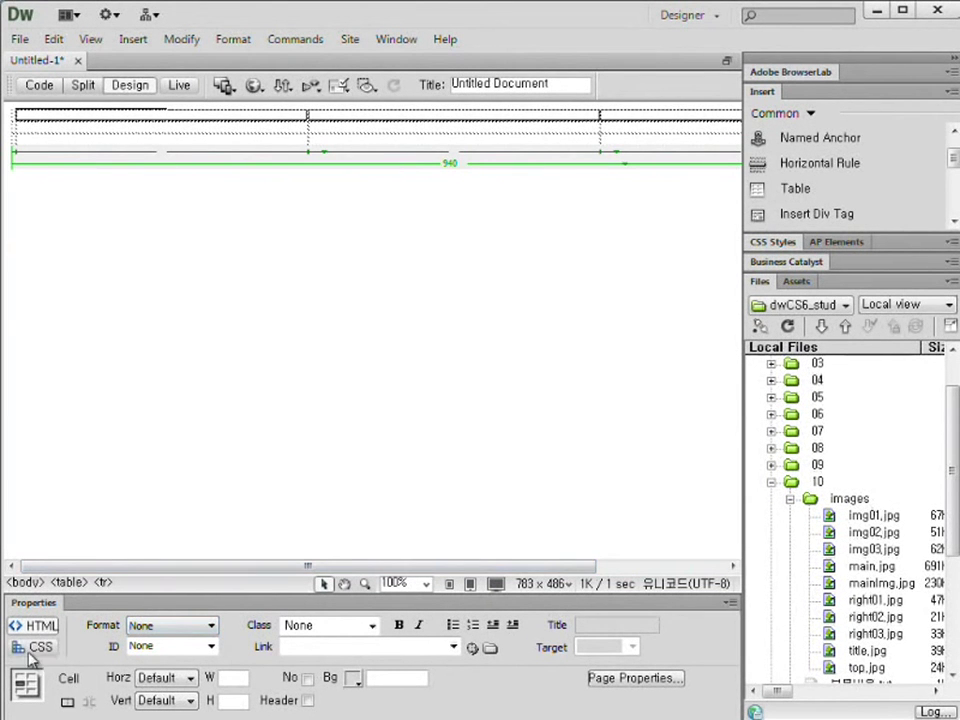
left_click(67, 702)
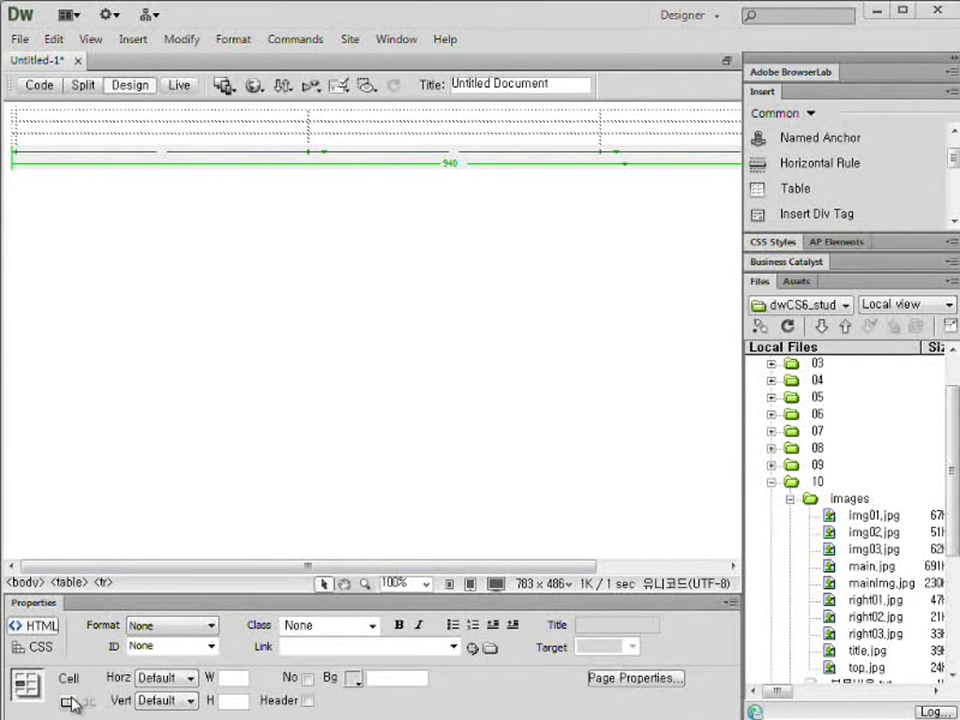
left_click_drag(241, 120, 620, 126)
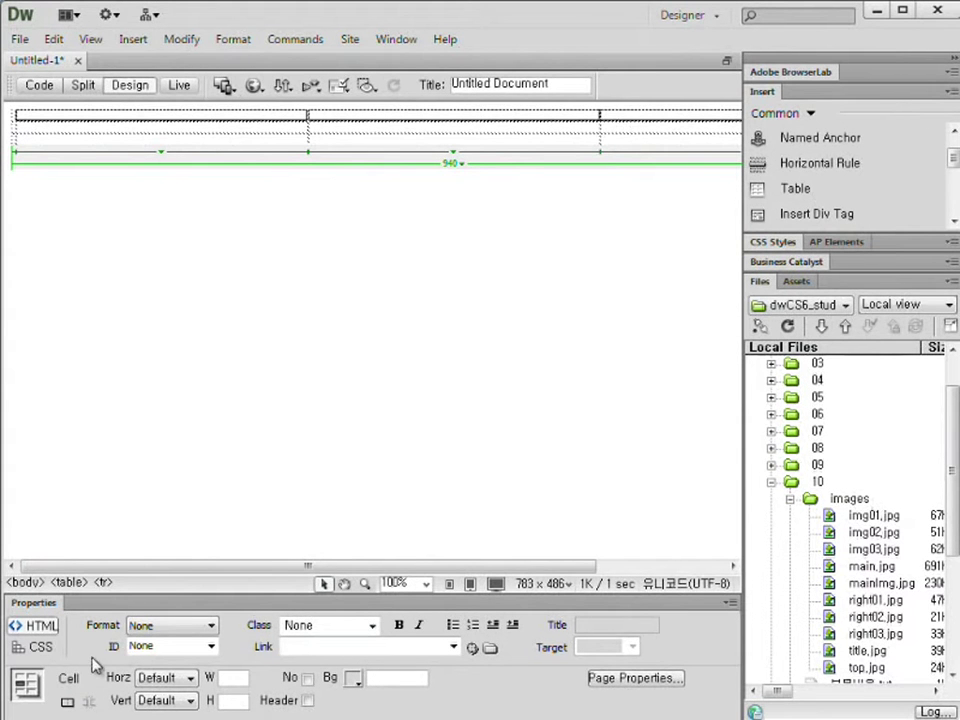
left_click(67, 705)
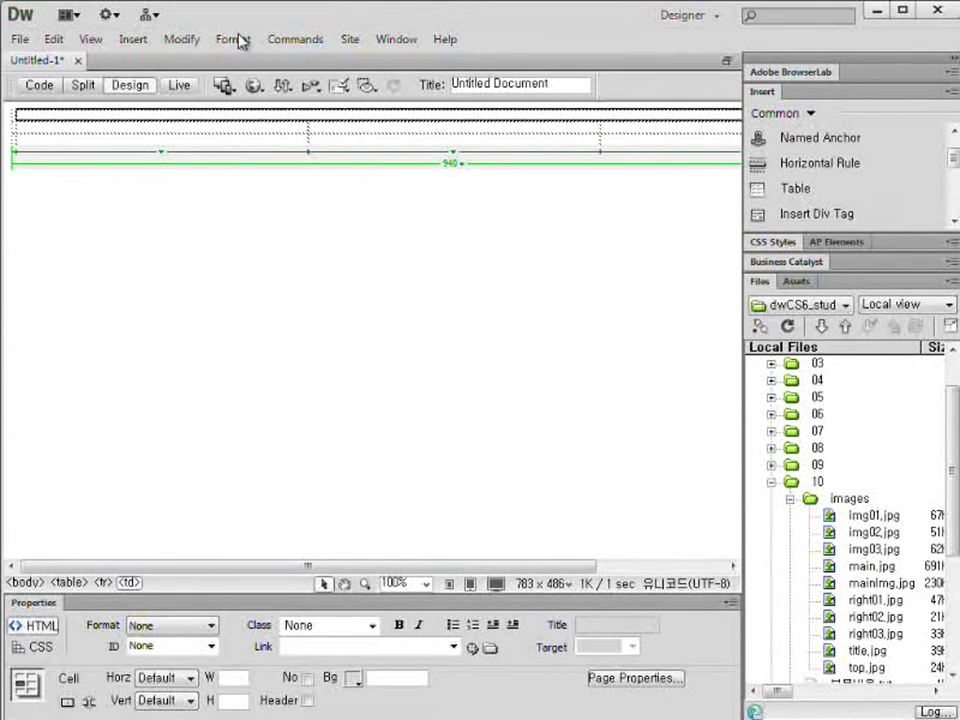
Step: Insert the comment "메뉴바 들어가는 부분" into the merged cell of the first row
left_click(222, 117)
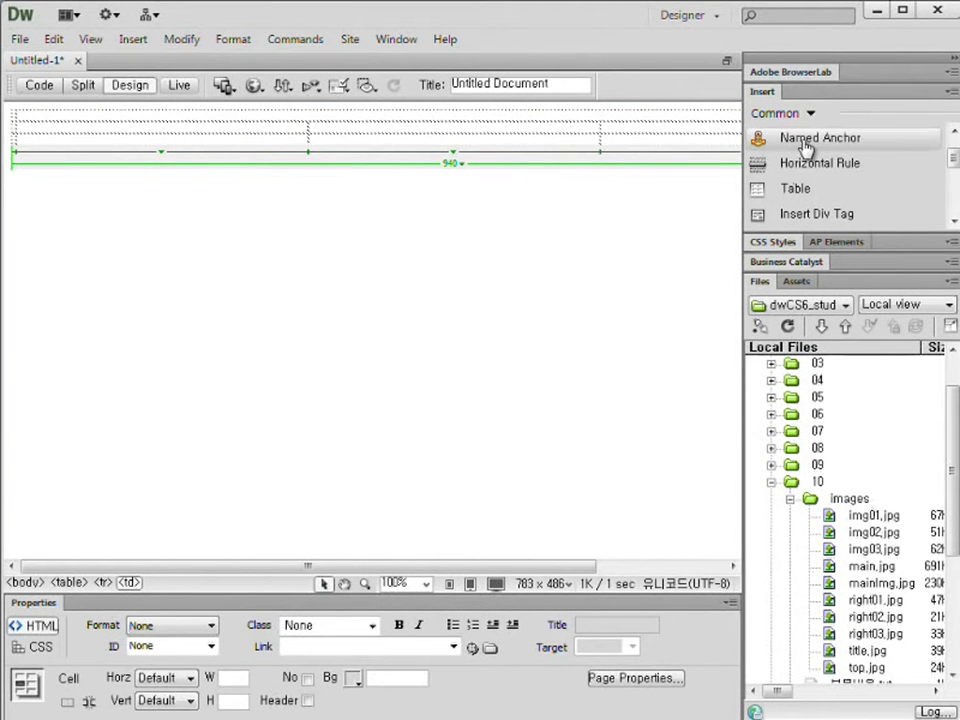
scroll(850, 175, "down", 3)
scroll(953, 170, "down", 2)
scroll(953, 160, "up", 6)
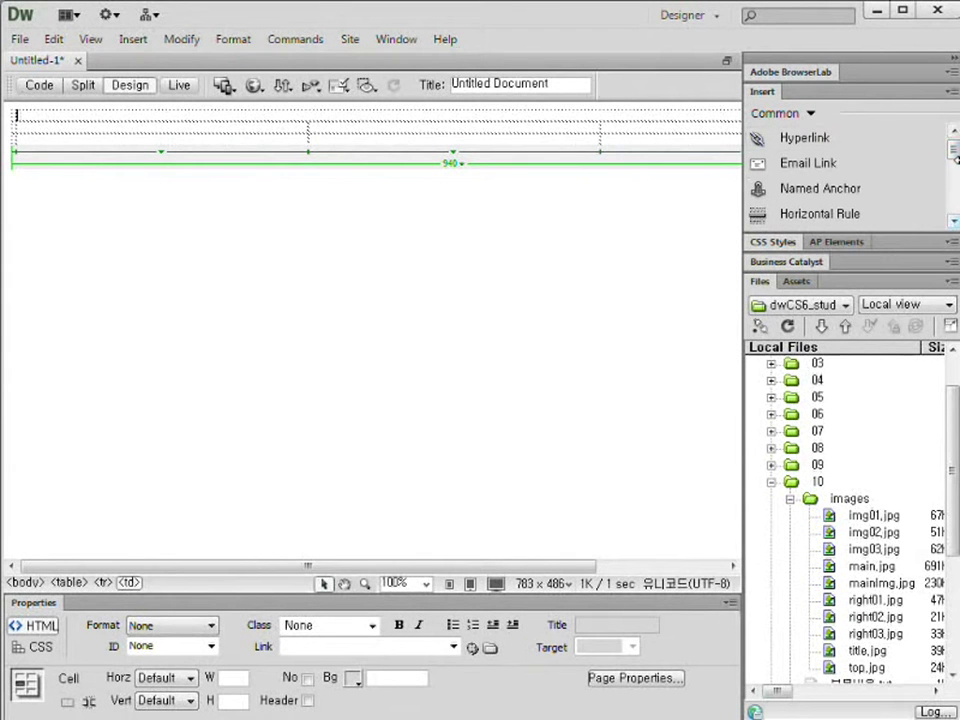
left_click_drag(953, 147, 955, 189)
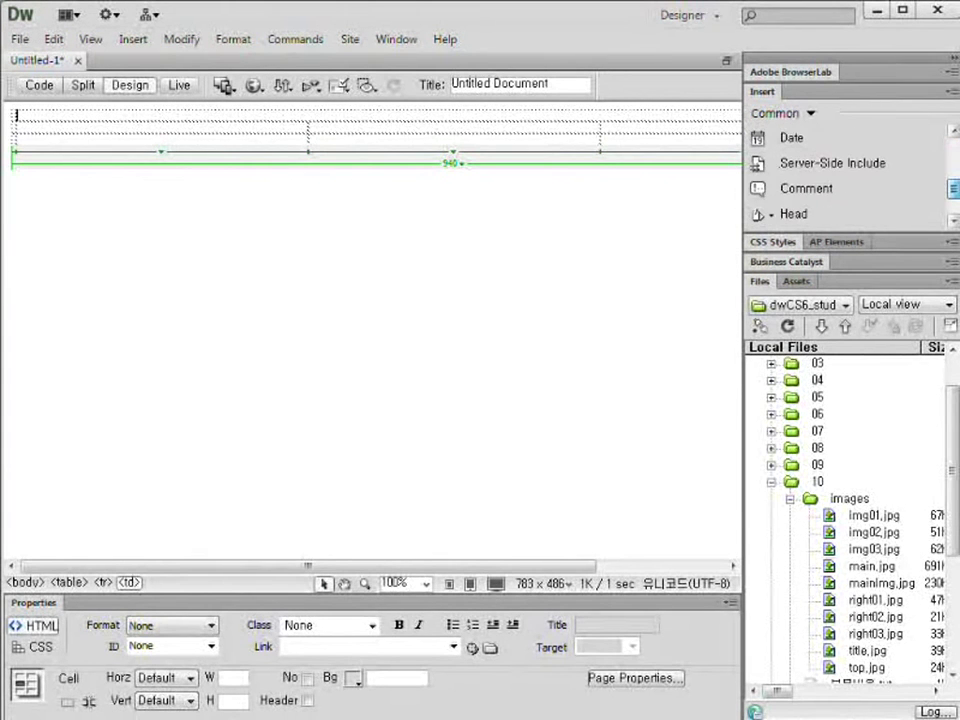
left_click(806, 192)
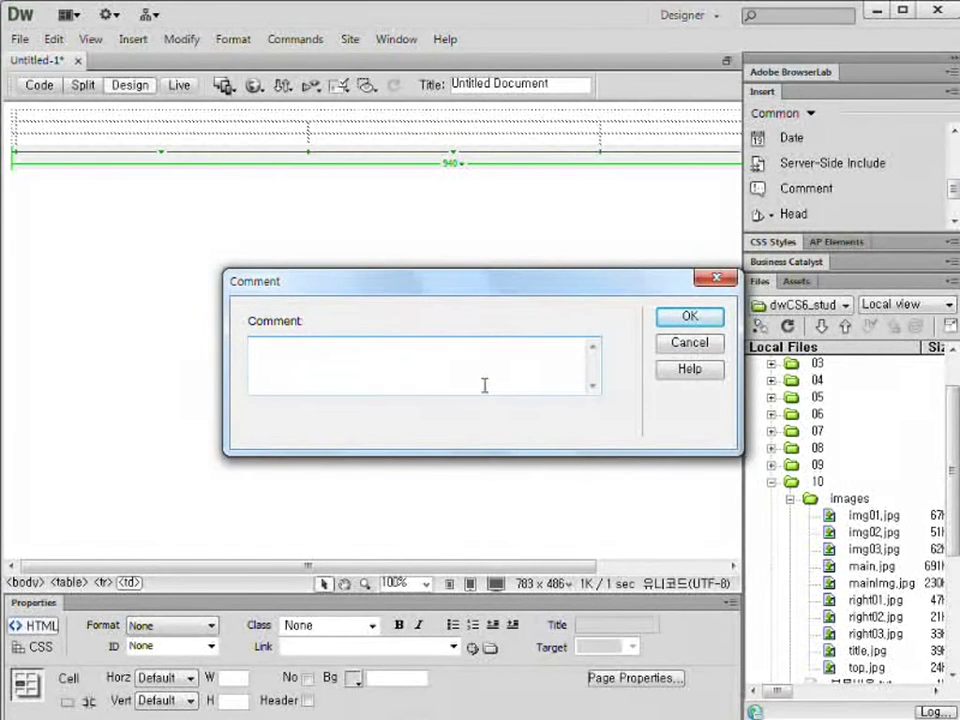
type("메뉴바 들어가는 부분")
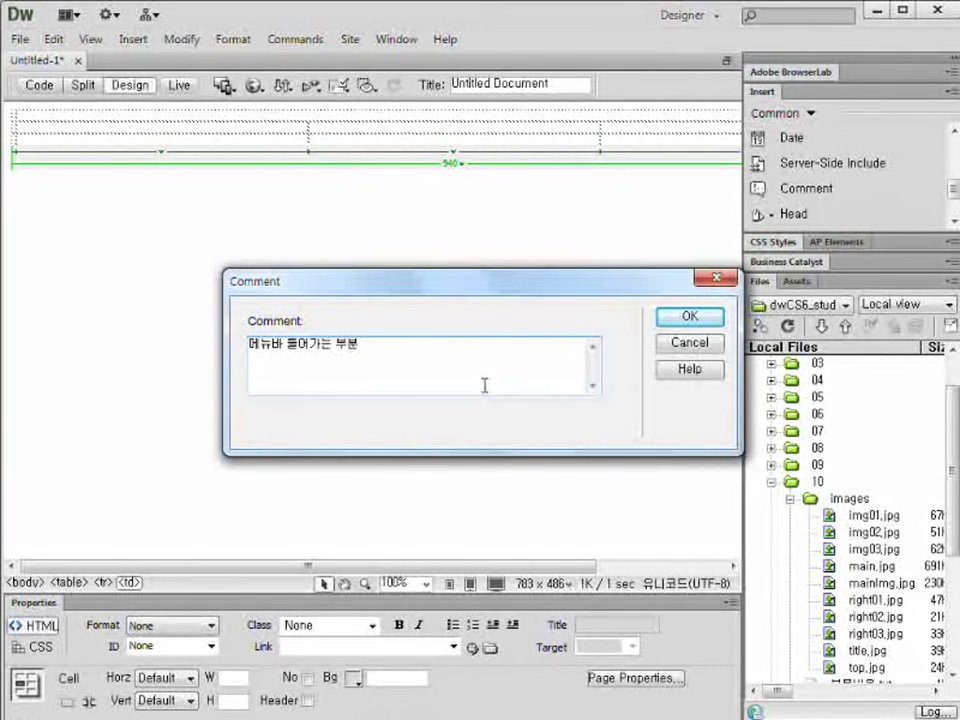
left_click(662, 317)
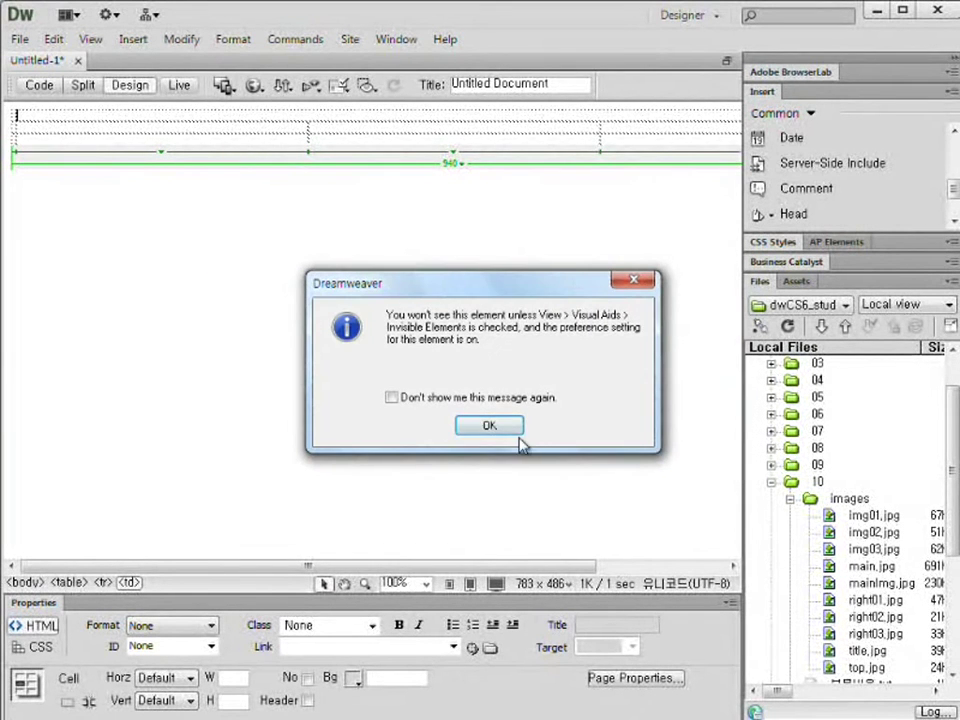
left_click(510, 427)
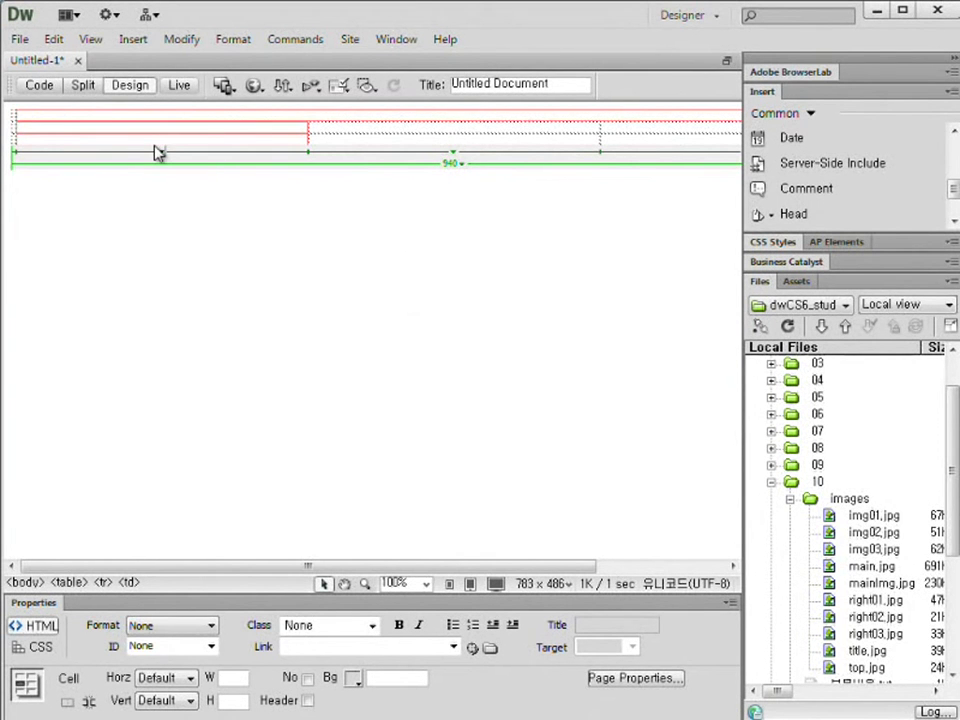
Step: Examine the comment's HTML code in Split view and return to Design view
left_click(88, 86)
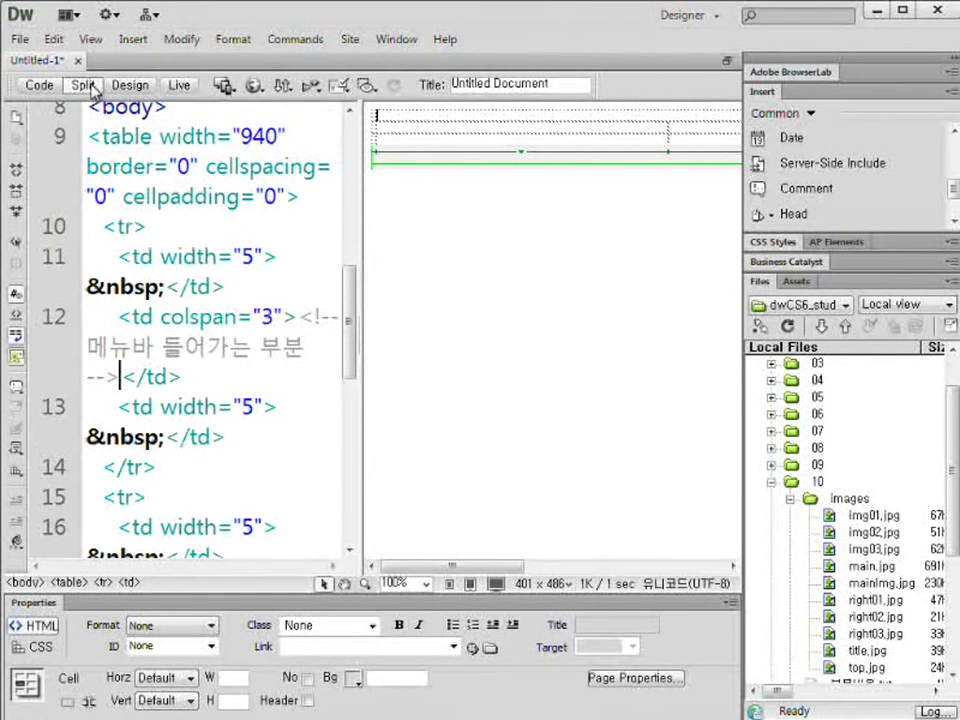
left_click_drag(301, 318, 125, 375)
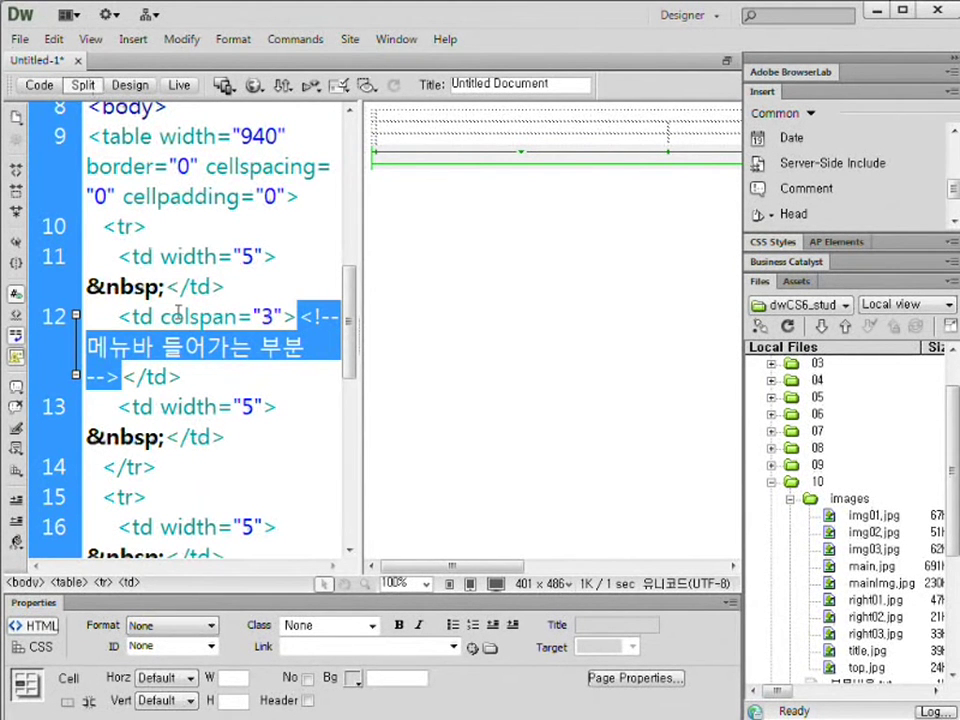
scroll(178, 312, "down", 5)
scroll(185, 243, "up", 5)
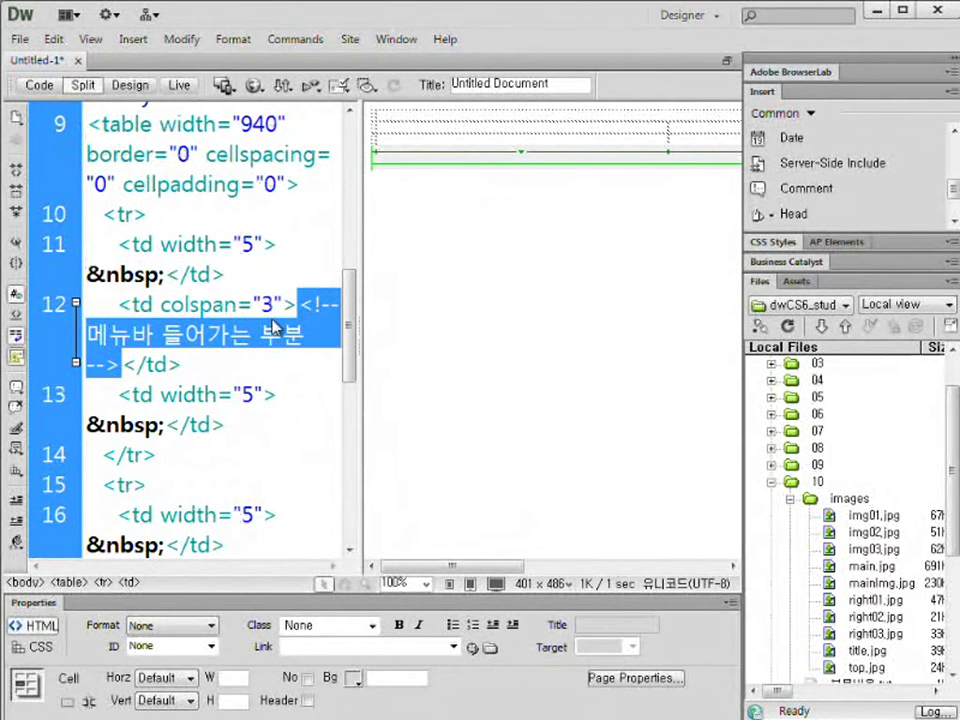
left_click(131, 86)
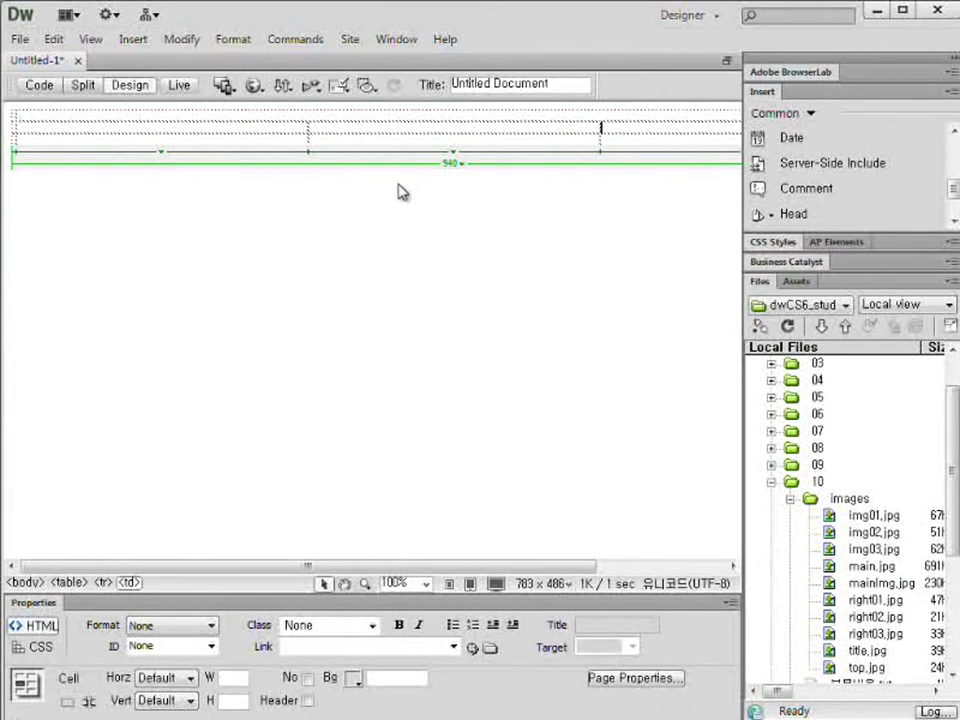
Step: Merge the three middle cells of the table's second row into one cell
left_click(361, 158)
left_click_drag(286, 128, 630, 135)
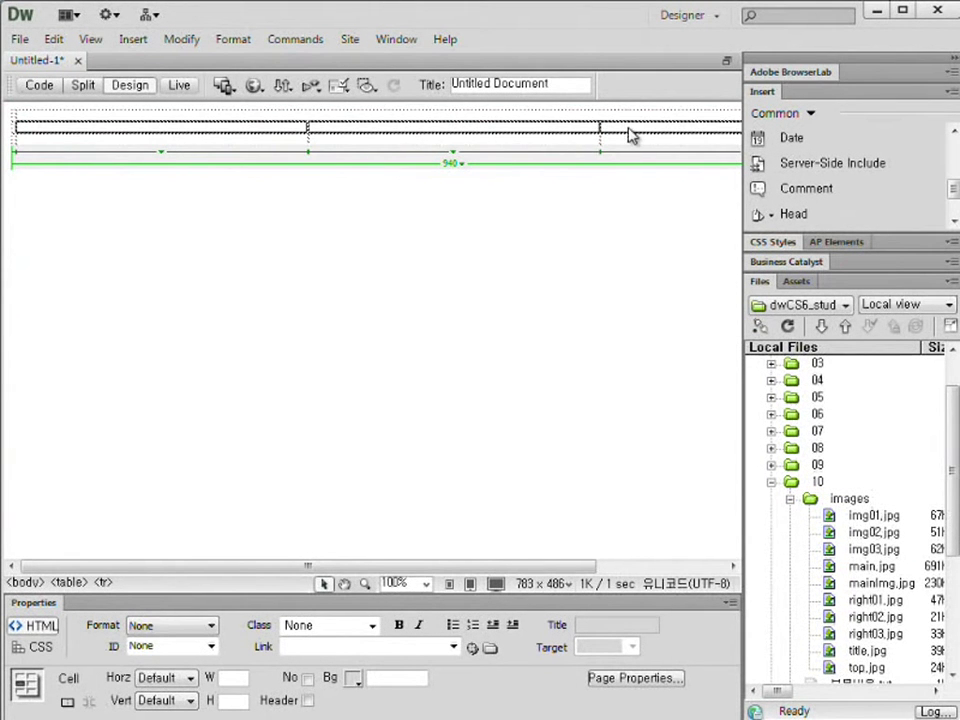
left_click(68, 705)
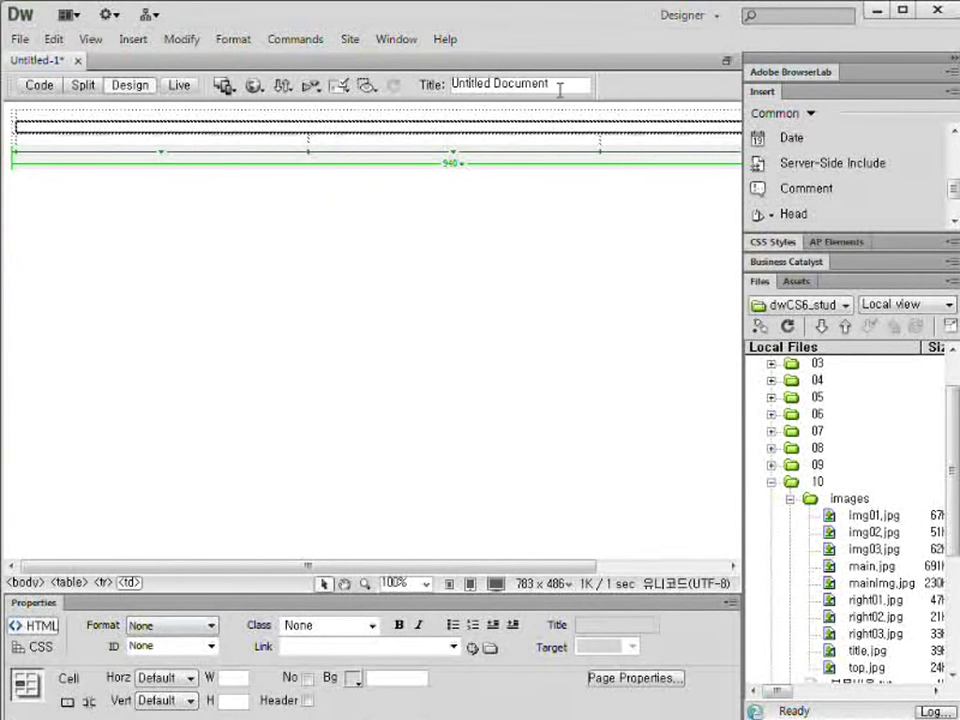
Step: Insert the comment "타이틀이 들어갈 부분" into the merged cell of the table's second row
left_click(806, 191)
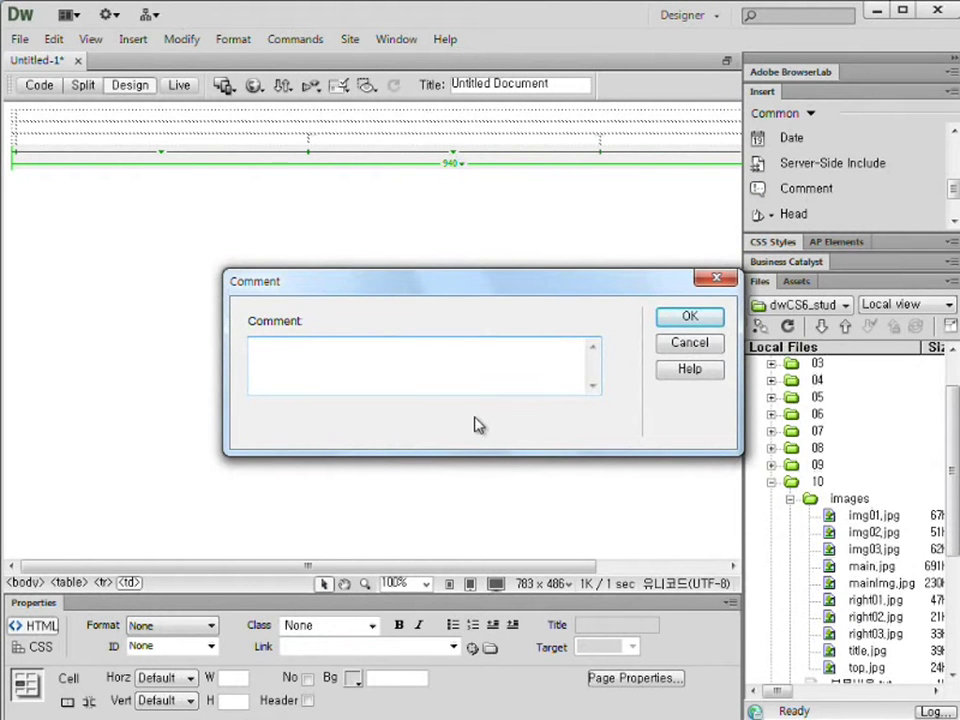
type("타이틀")
type("이 들어가")
type("ㄹ 부분")
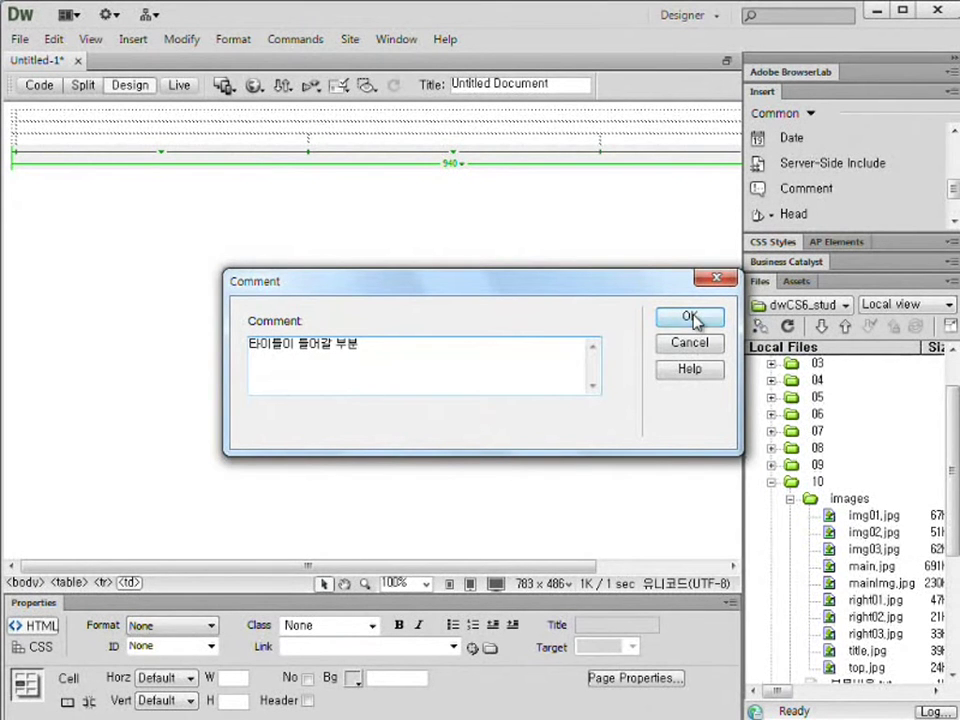
left_click(690, 316)
left_click(488, 427)
Step: Set the width of the third row's center cell to 8 pixels as a gap between the two content cells
left_click(369, 139)
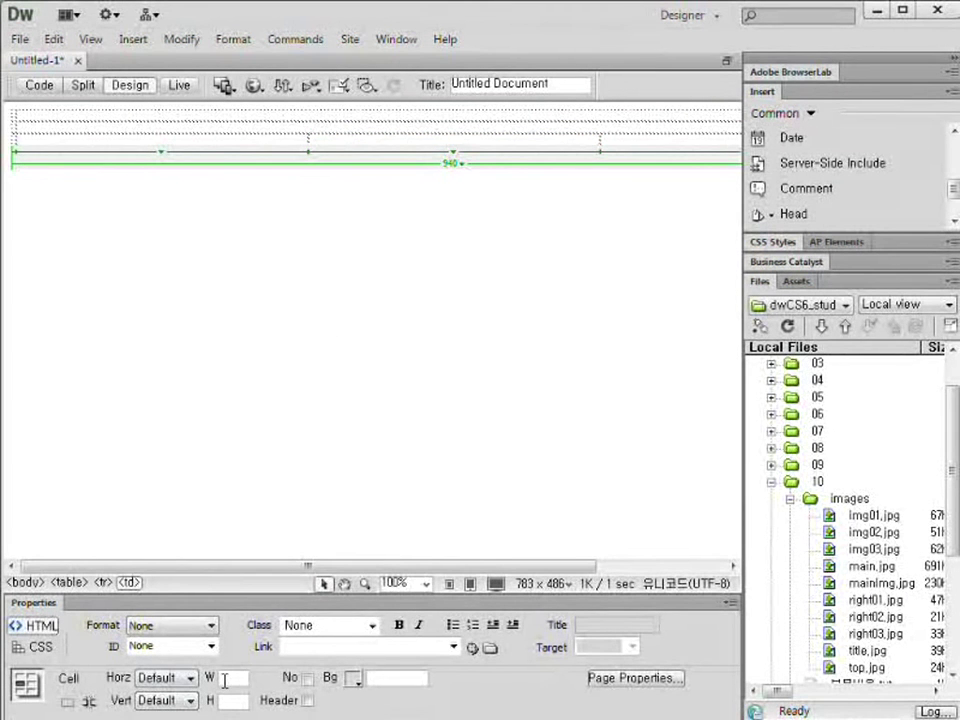
type("8")
key("Return")
Step: Insert the comment "우측 배너 들어갈 부분" into the third-row cell just right of the narrow gap cell
left_click_drag(588, 567, 685, 568)
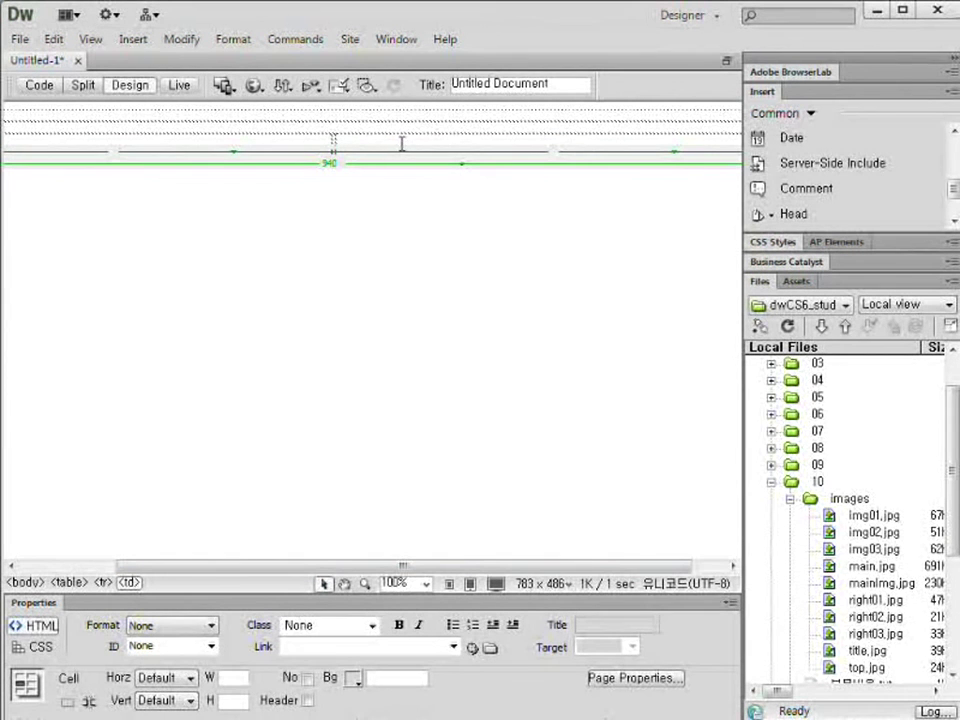
left_click(806, 189)
type("우측 배너 들어갈 ㅂ")
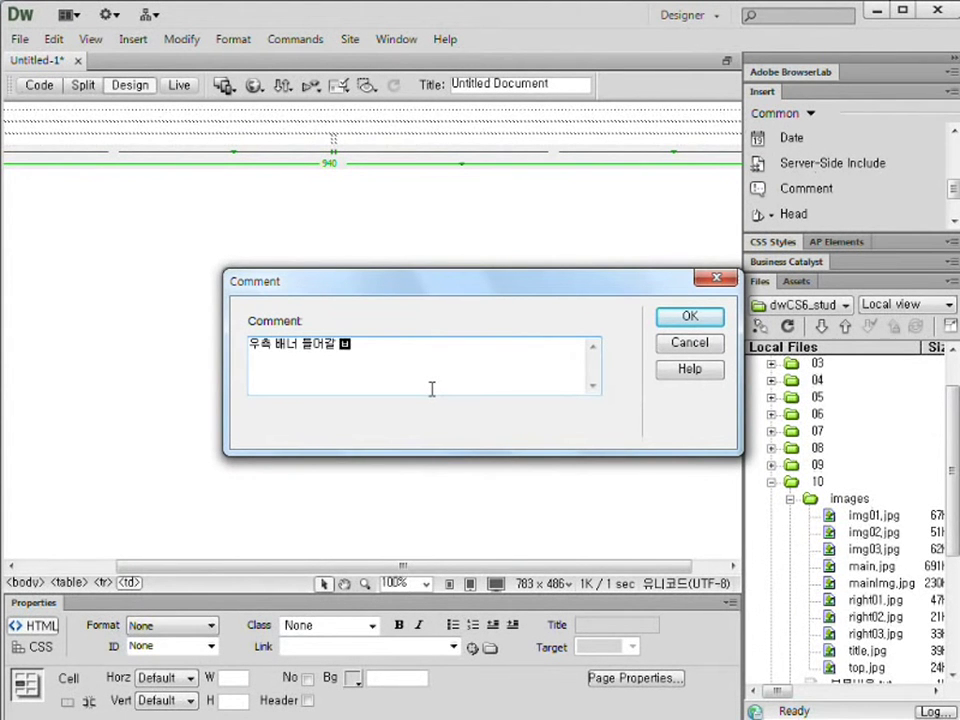
type("분")
left_click(683, 318)
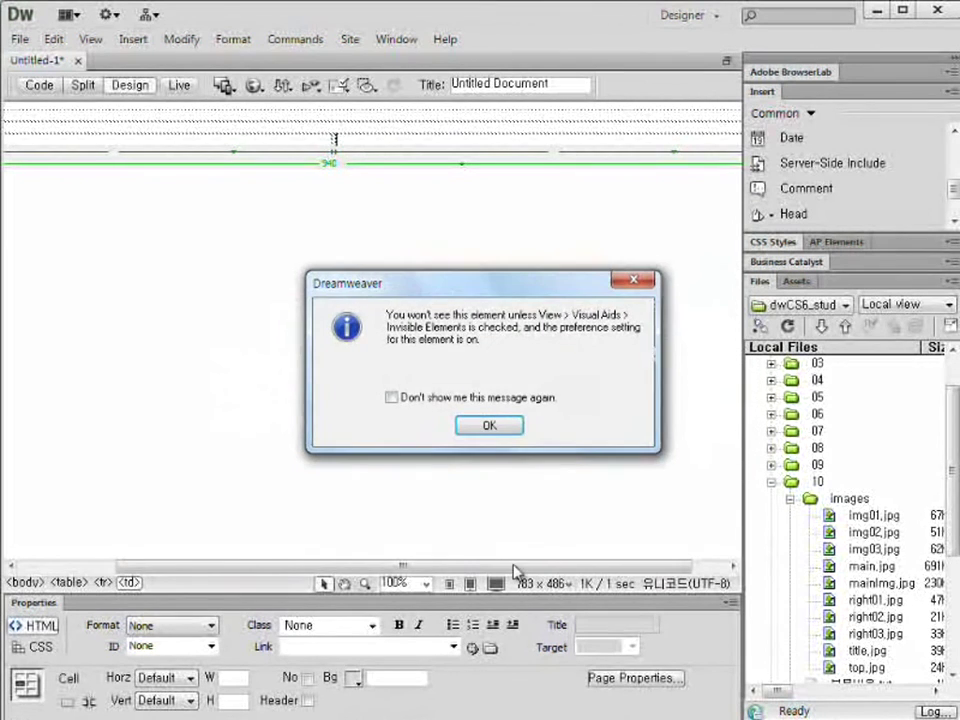
left_click(497, 428)
Step: Insert the comment "메인이미지 및 컨텐츠 삽입 부분" into the third-row cell left of the narrow gap cell
left_click_drag(435, 566, 336, 565)
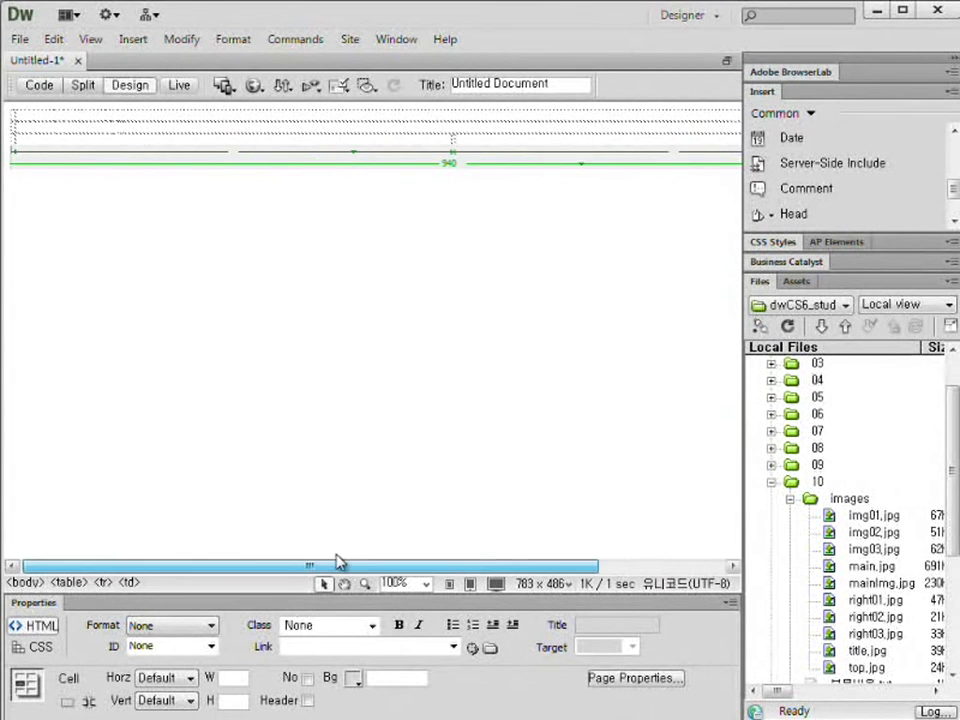
left_click(112, 141)
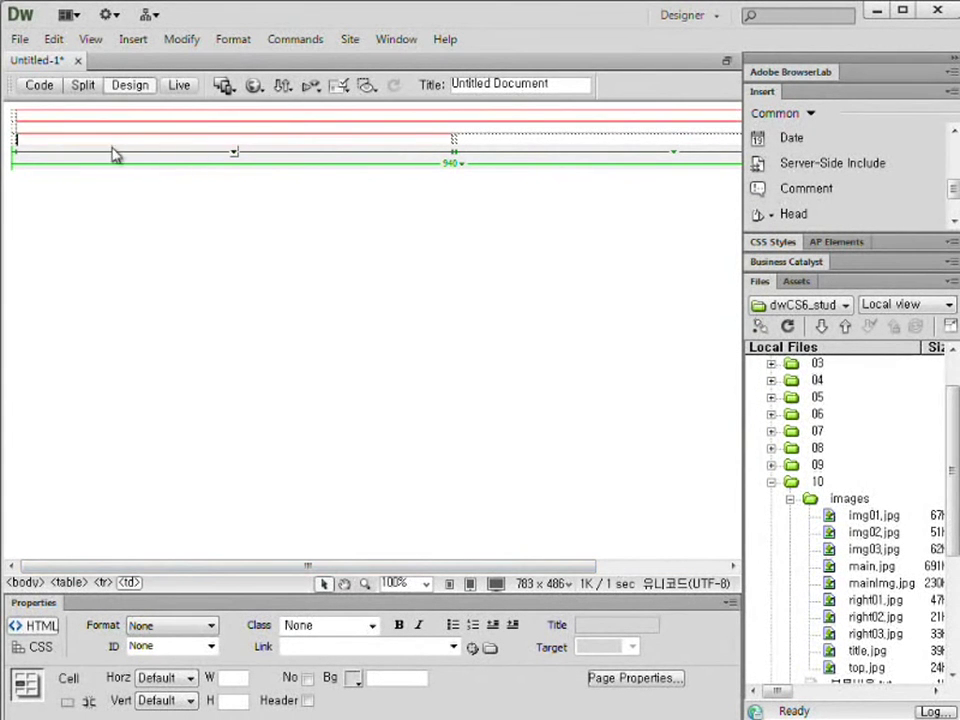
left_click(780, 189)
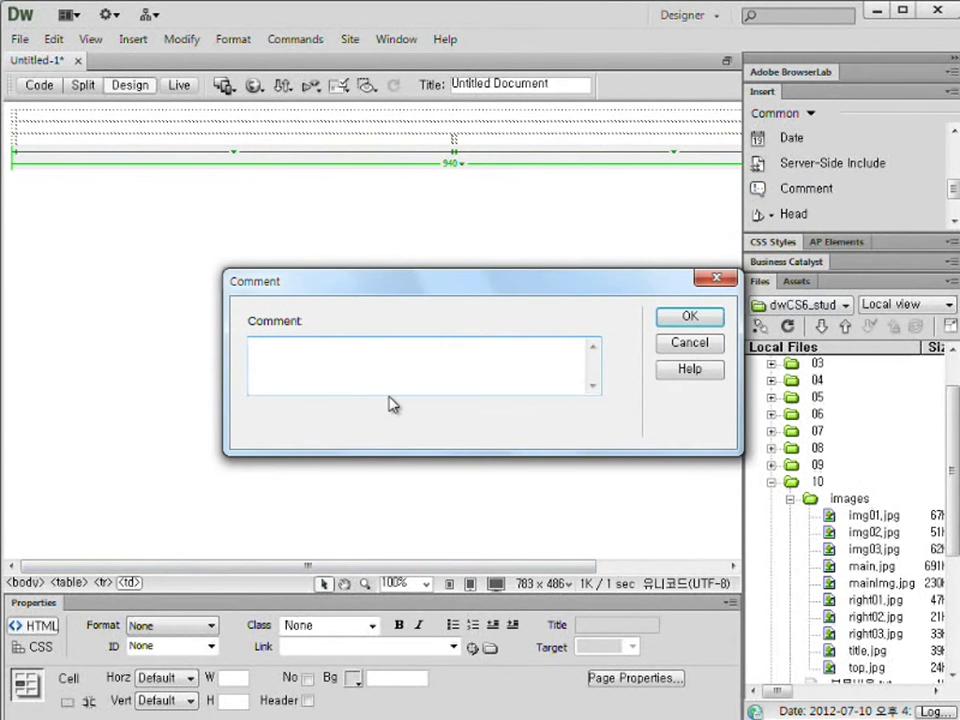
type("메인이미")
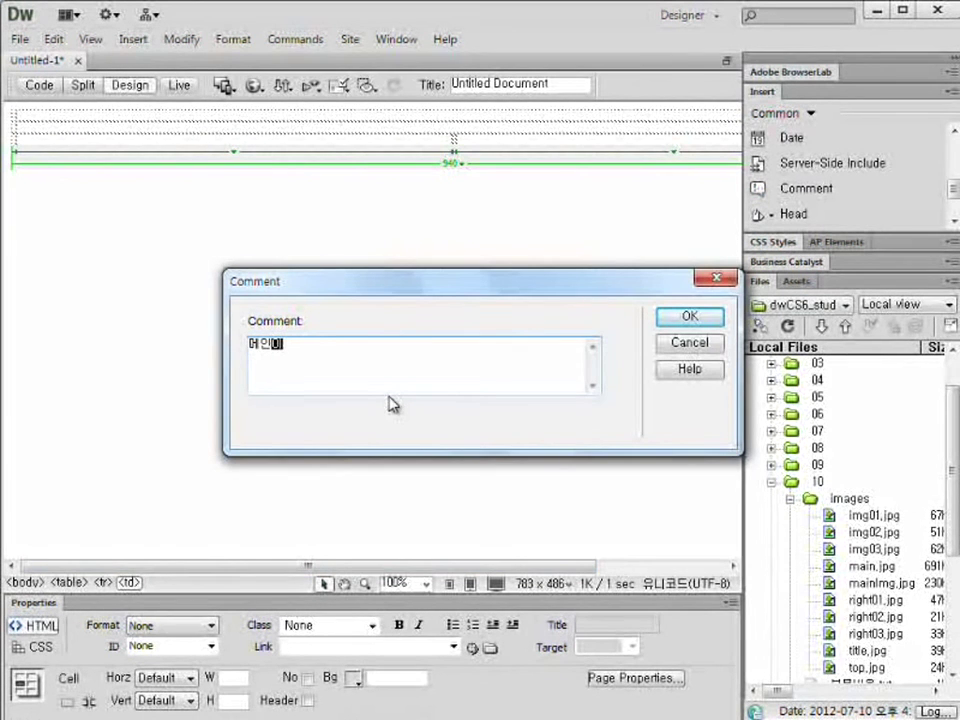
type("지 및 컨텐ㅊ")
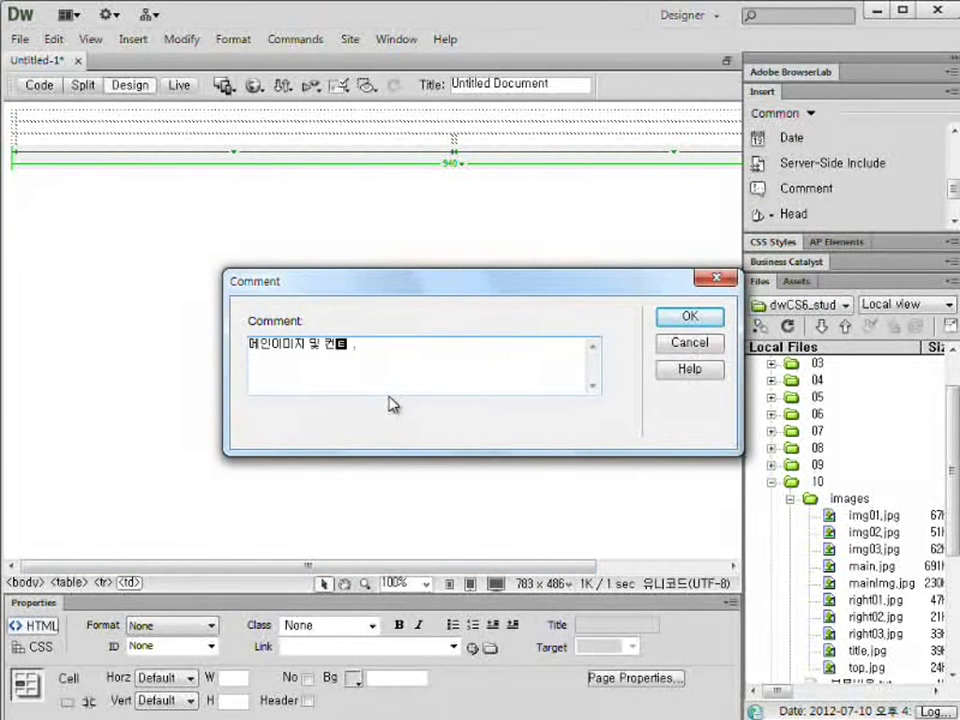
type(" 삽입 부ㅂ")
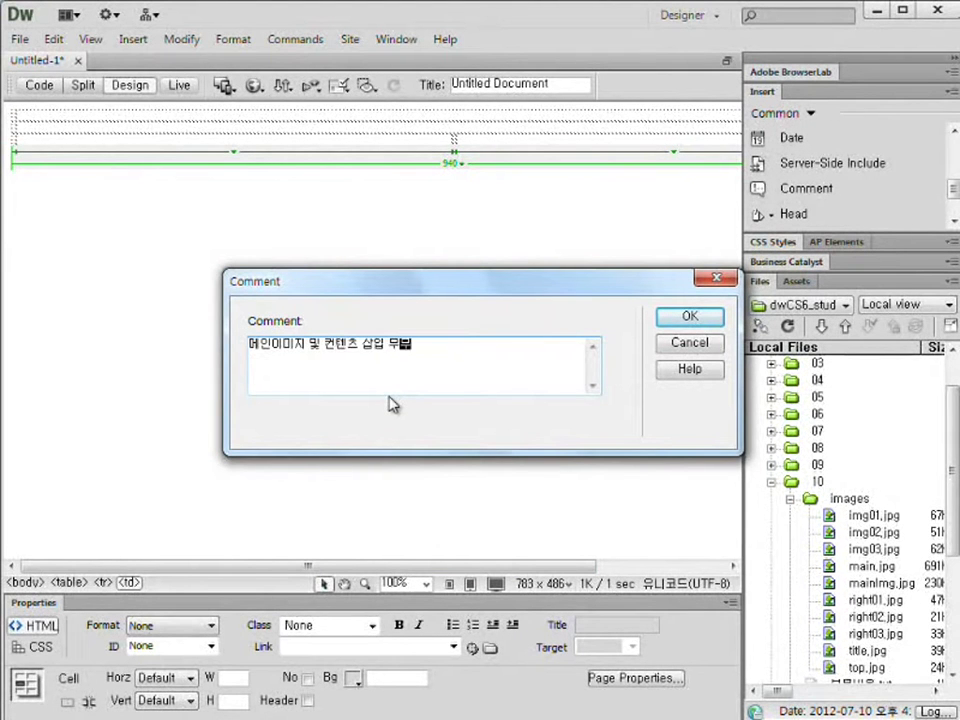
type("부ㅂ")
left_click(688, 316)
left_click(487, 428)
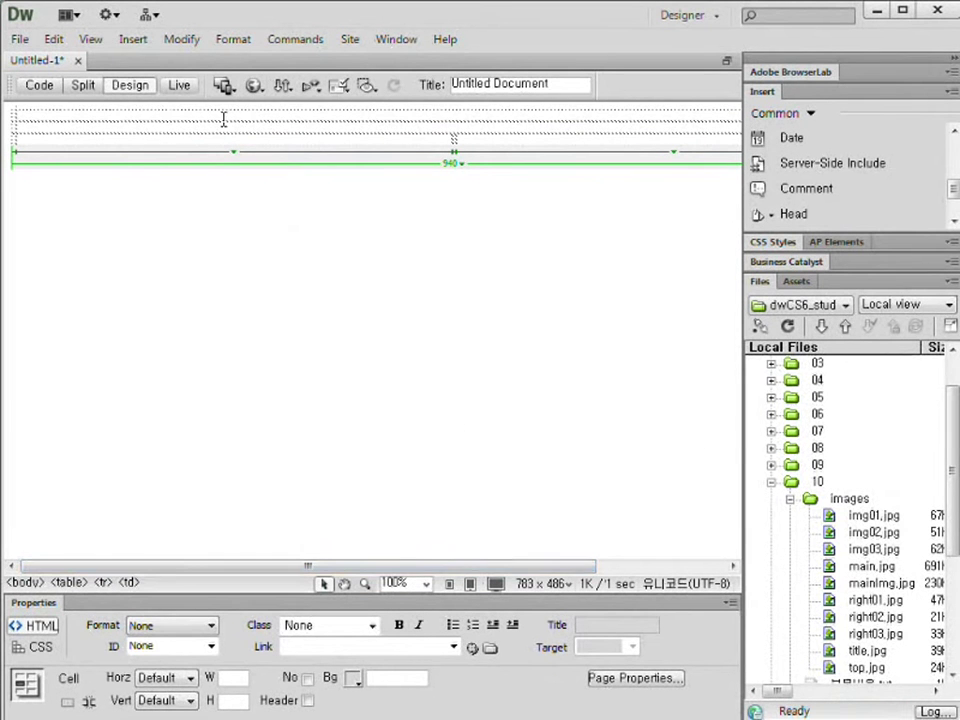
Step: Insert the image top.jpg into the merged cell of the first row without alternate text
left_click(287, 116)
scroll(790, 385, "down", 2)
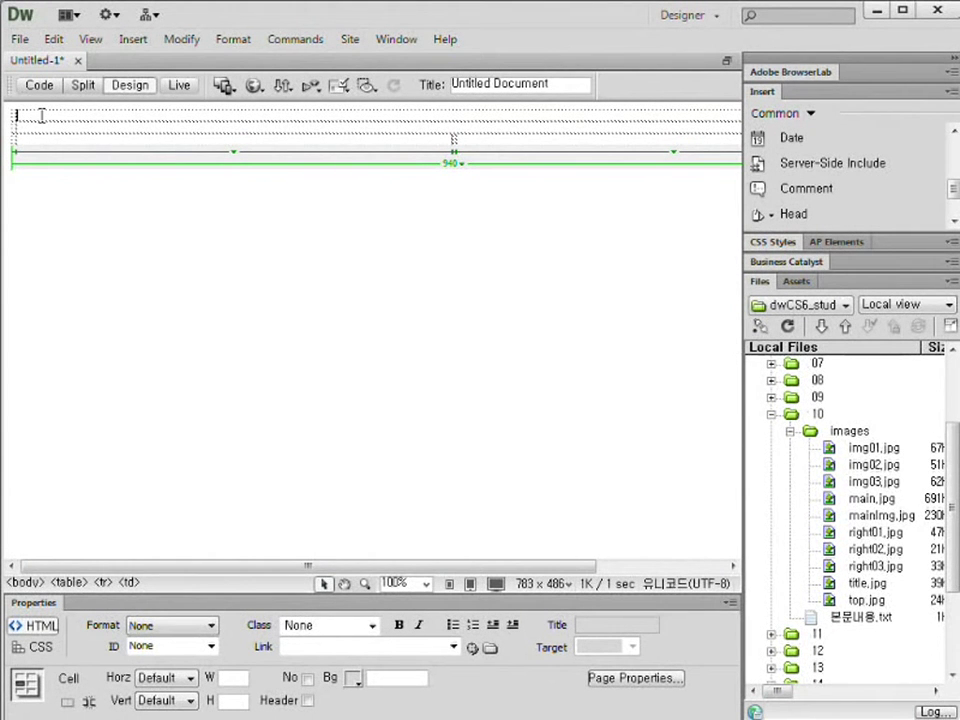
left_click(882, 602)
left_click_drag(882, 604, 181, 119)
left_click(490, 431)
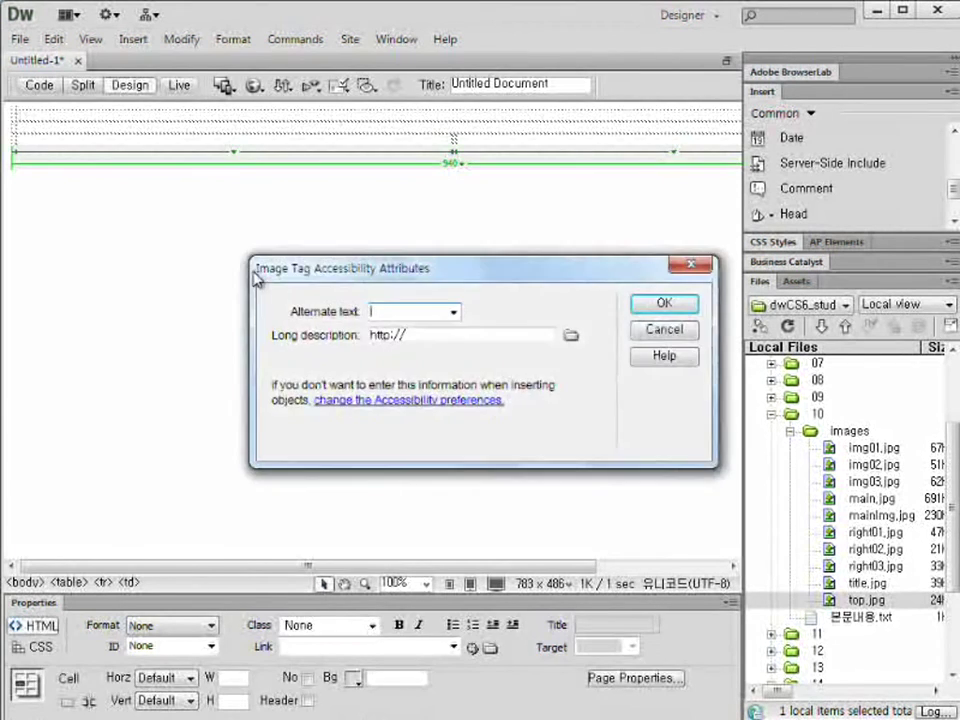
key("Return")
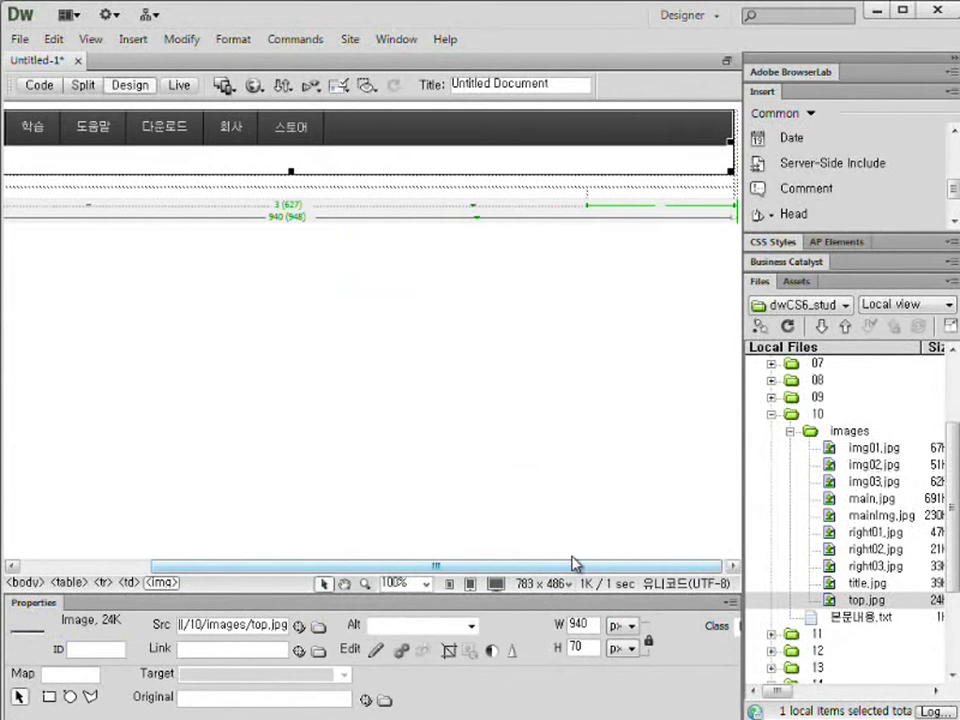
Step: Set the Design view magnification to Fit All
left_click_drag(562, 560, 317, 568)
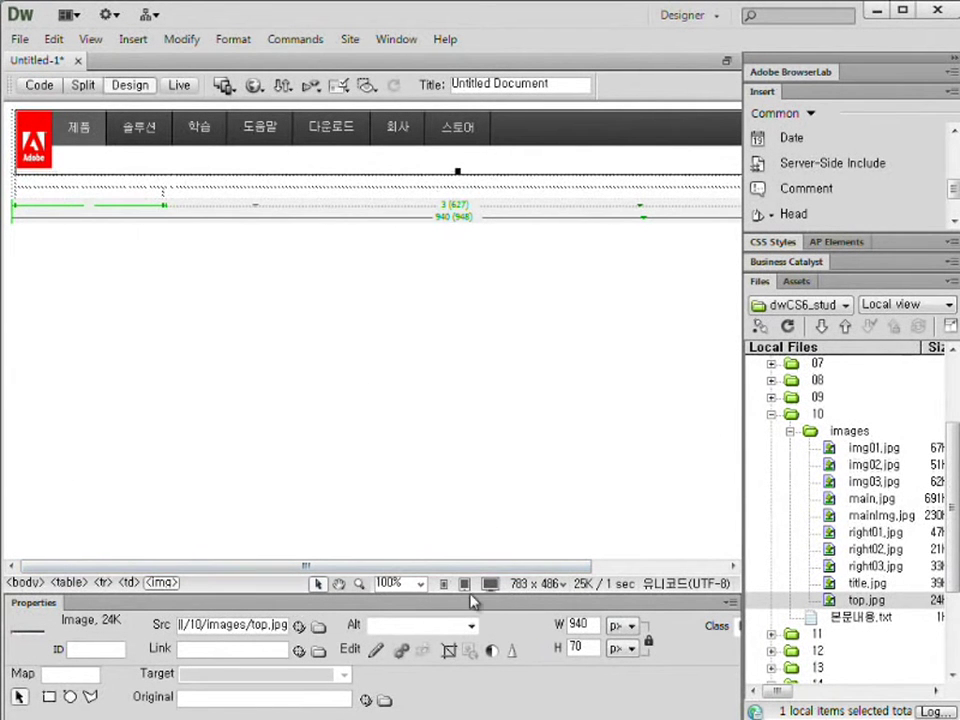
left_click(419, 584)
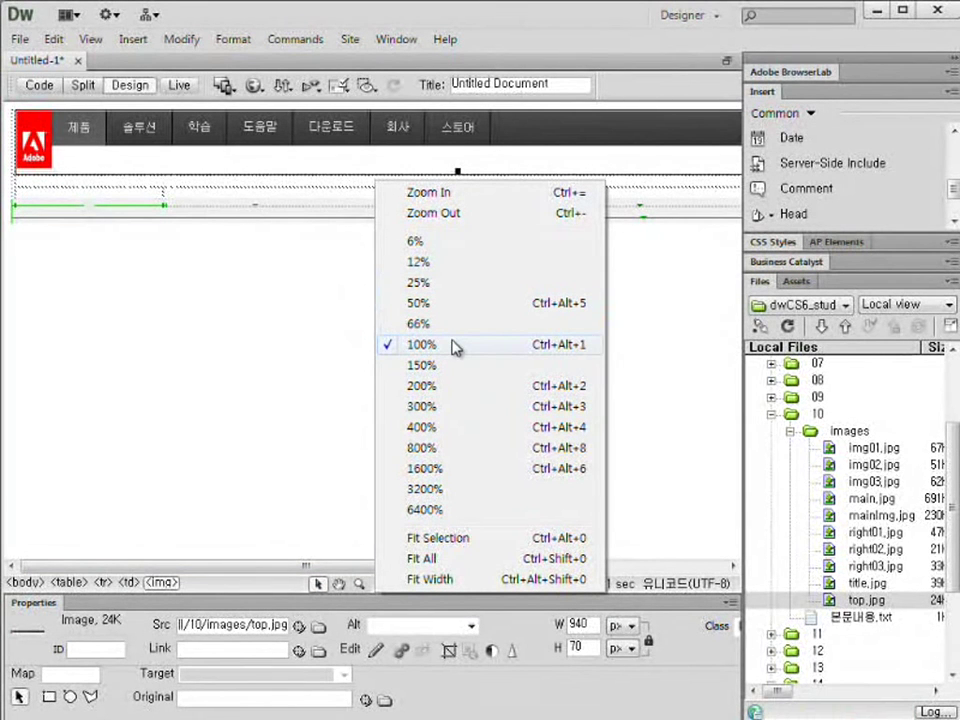
left_click(427, 563)
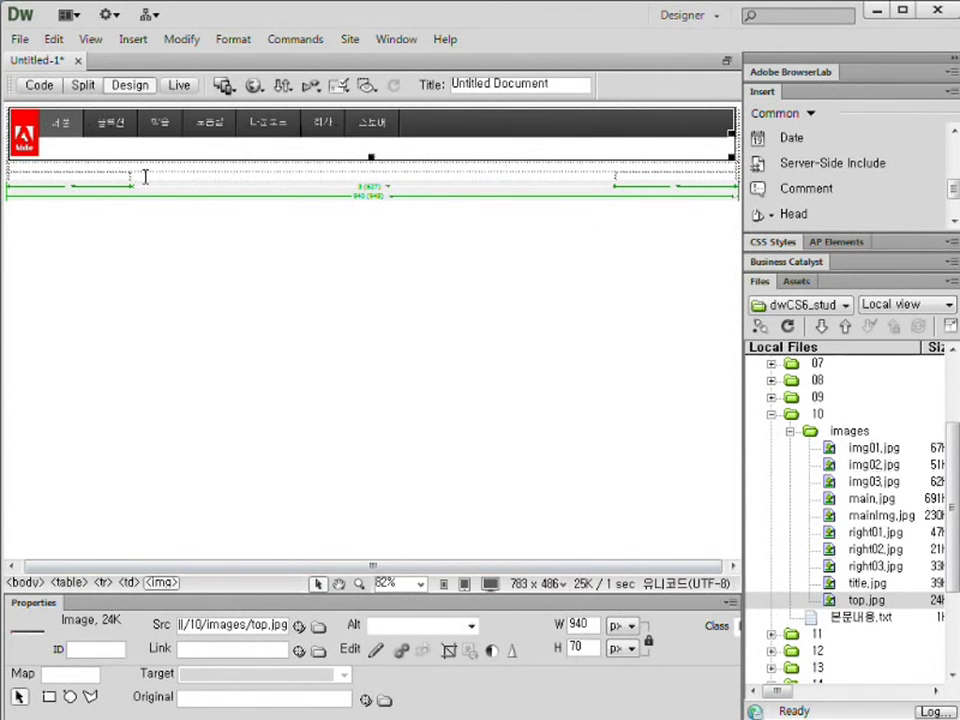
Step: Save the page in folder 10 under the file name layout
left_click(18, 40)
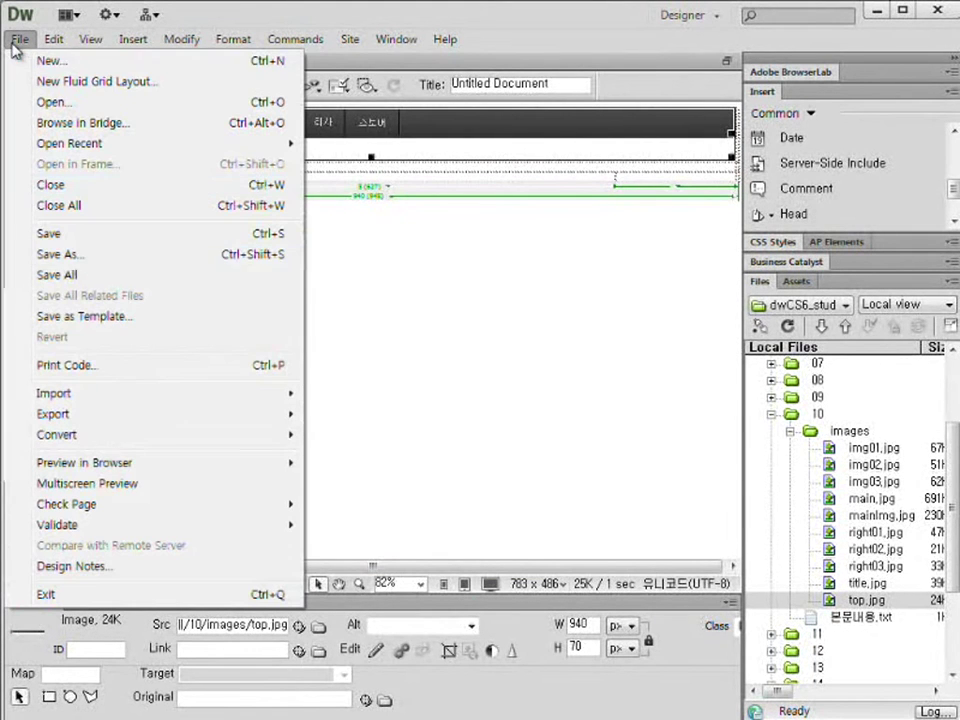
left_click(124, 246)
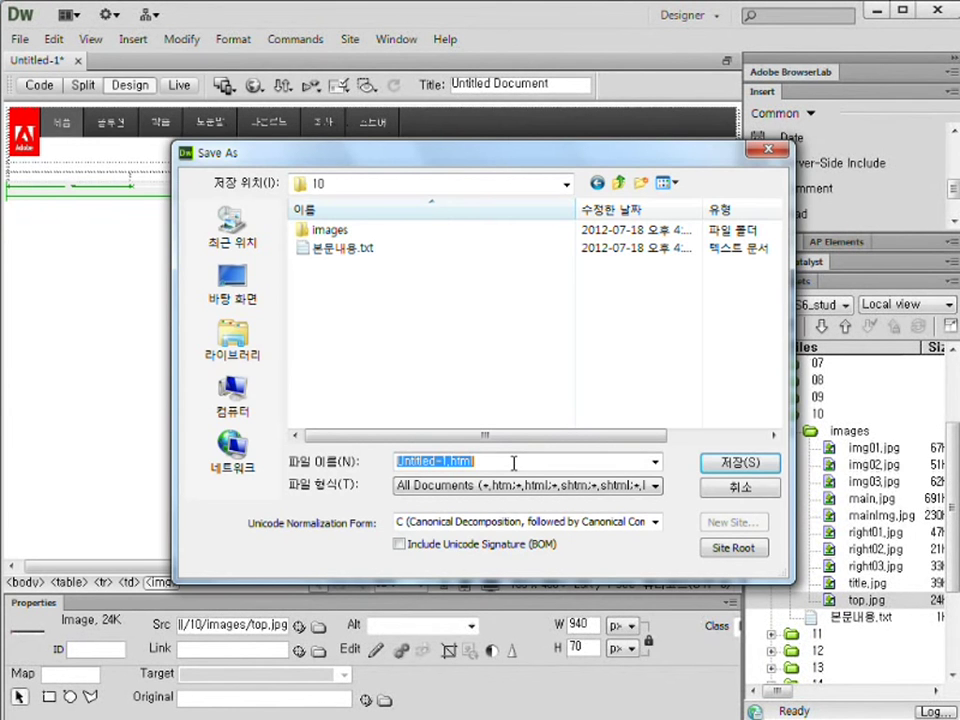
type("layout")
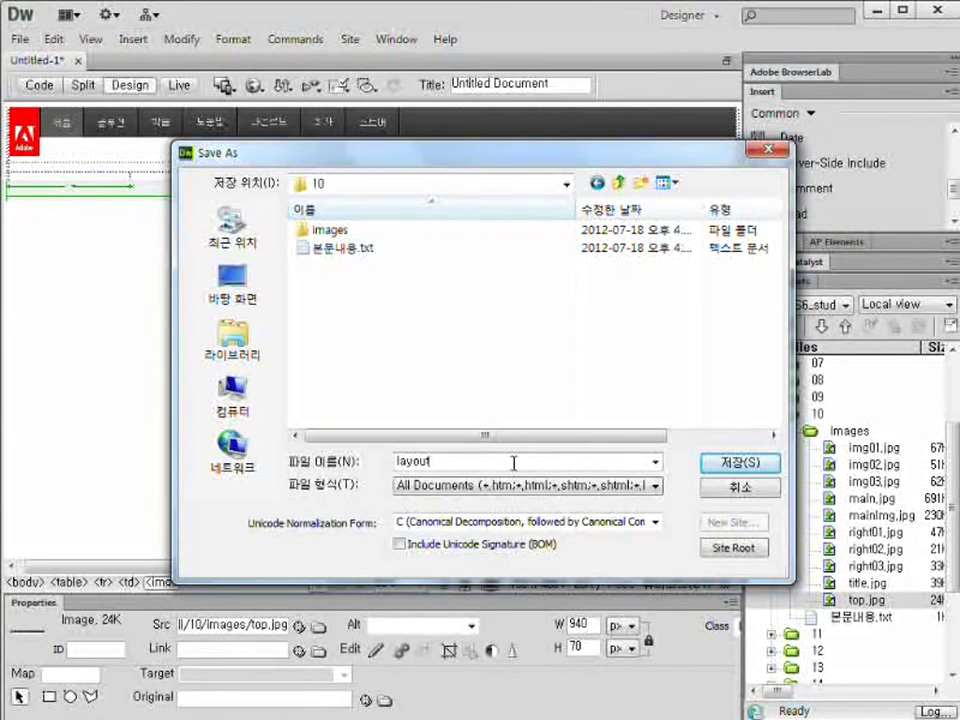
key("Return")
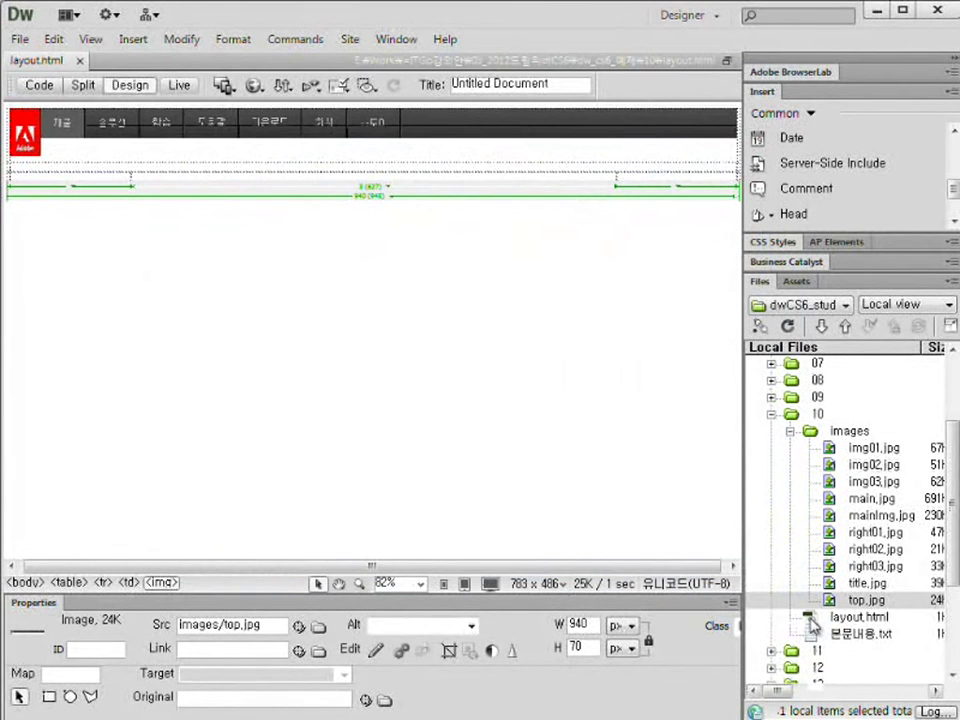
Step: Insert the image title.jpg into the merged cell of the second row without alternate text
left_click(87, 168)
left_click(95, 118)
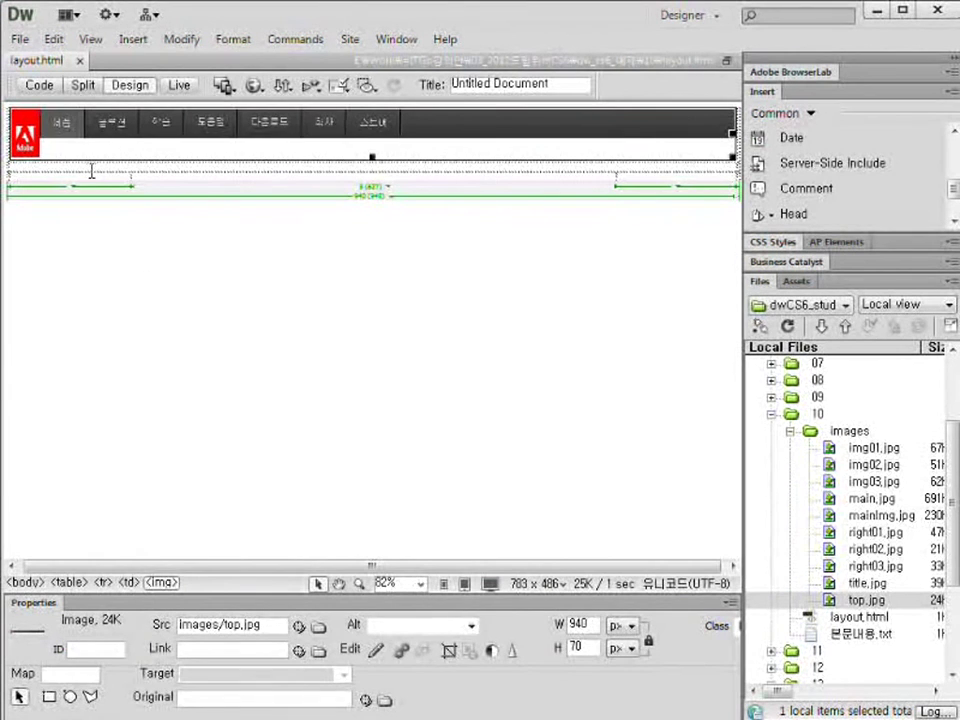
left_click(87, 165)
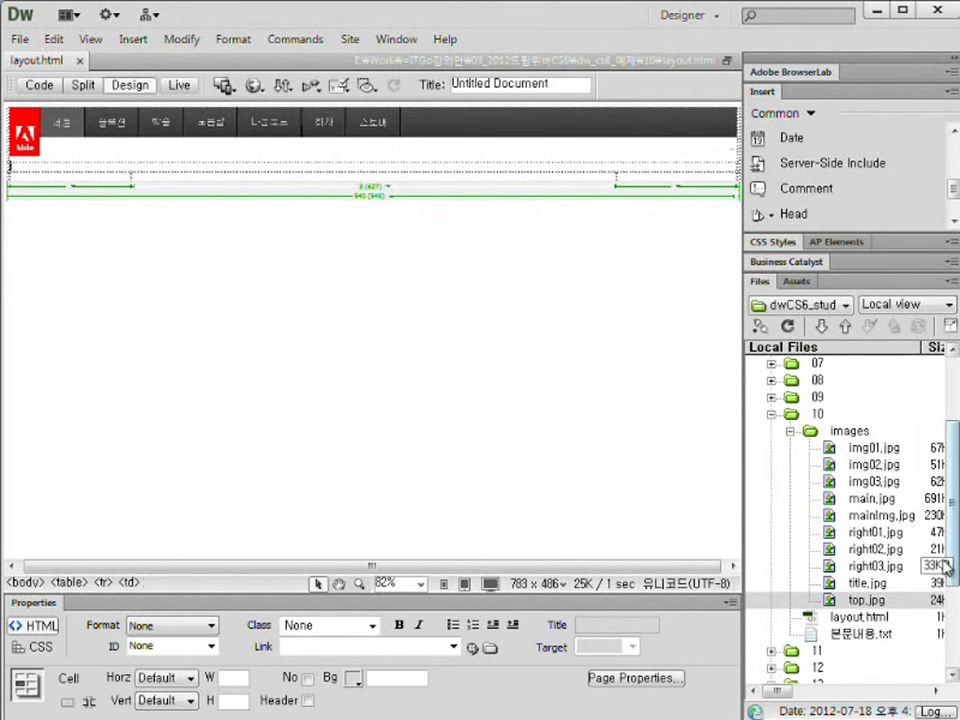
left_click(883, 586)
left_click_drag(876, 590, 72, 170)
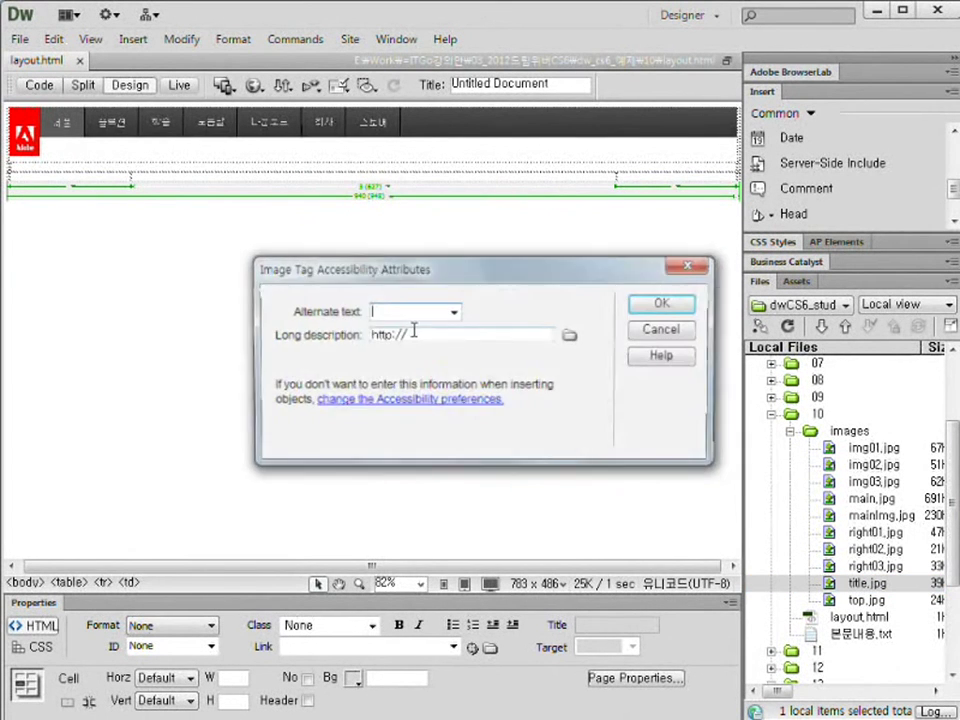
left_click(661, 329)
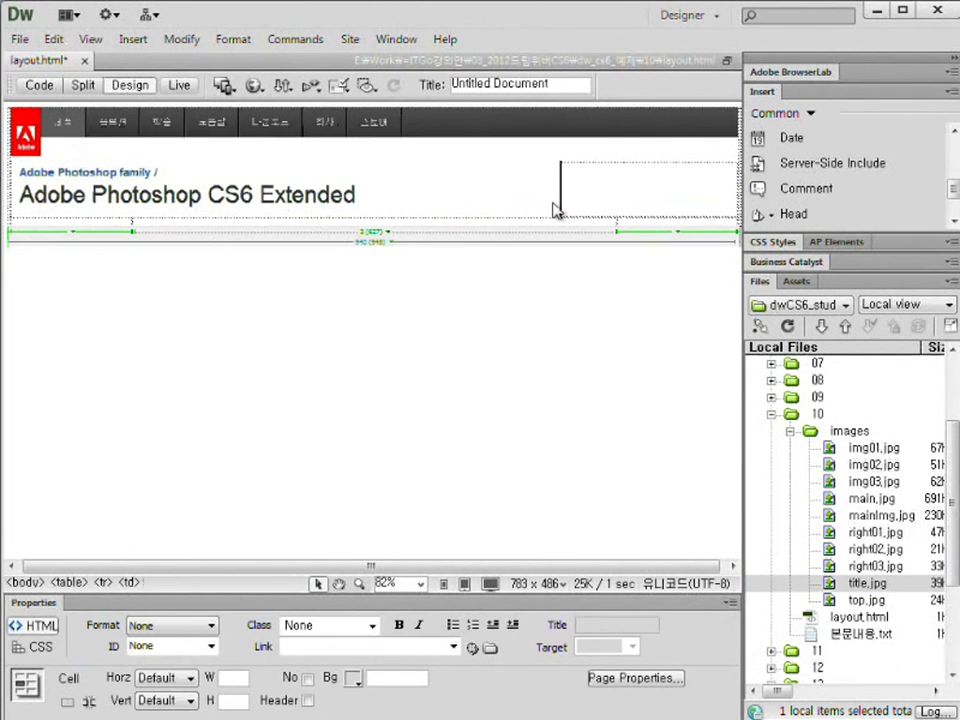
left_click(270, 150)
left_click(276, 208)
left_click(600, 203)
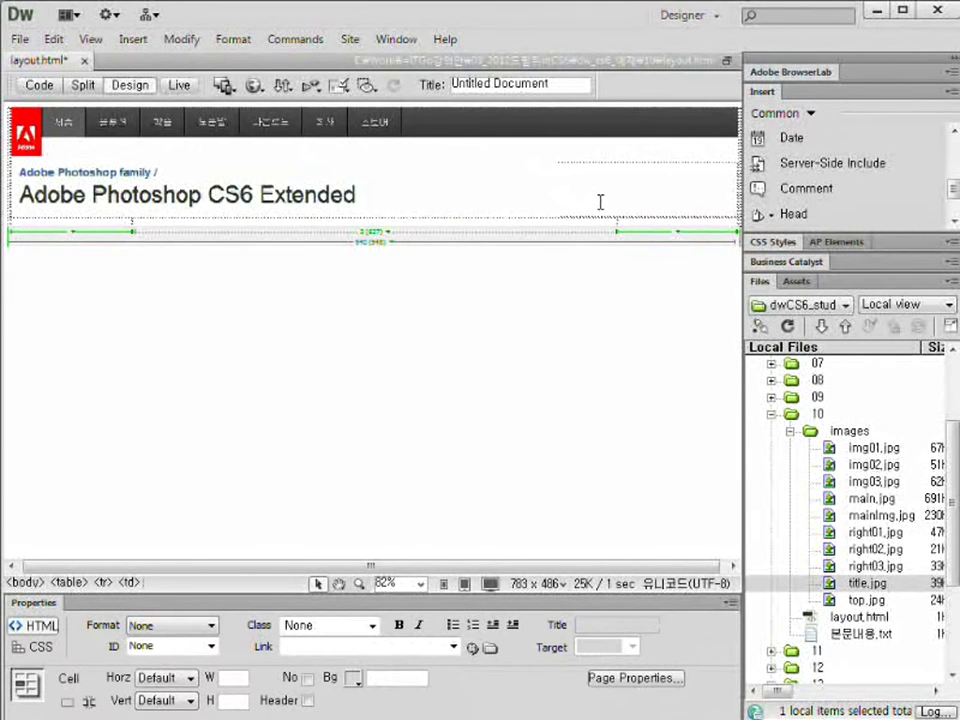
left_click(360, 195)
left_click(658, 188)
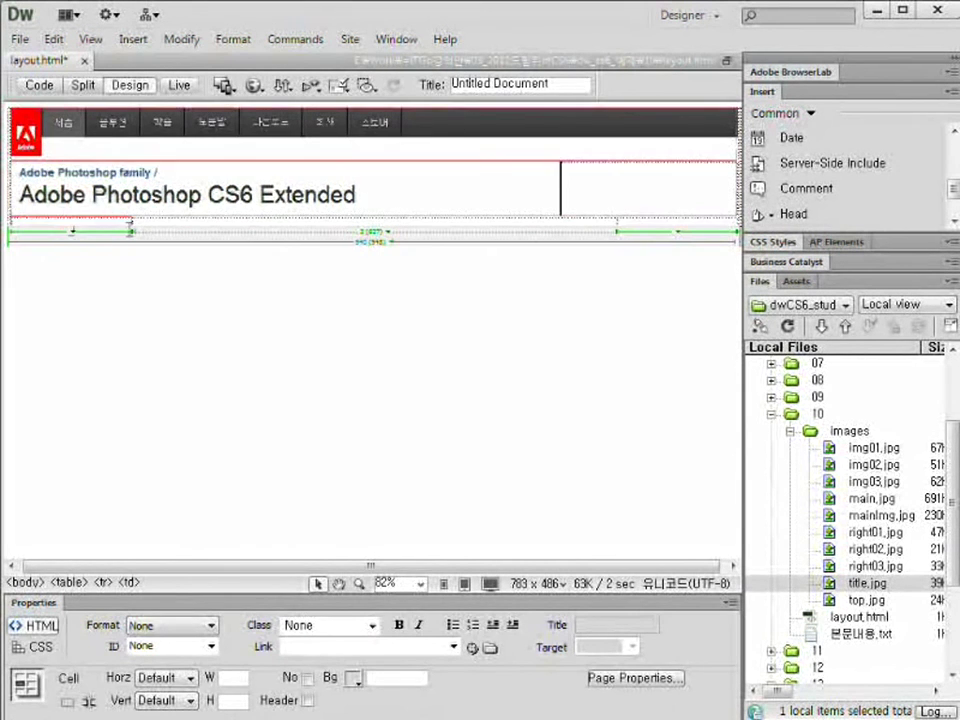
left_click(485, 208)
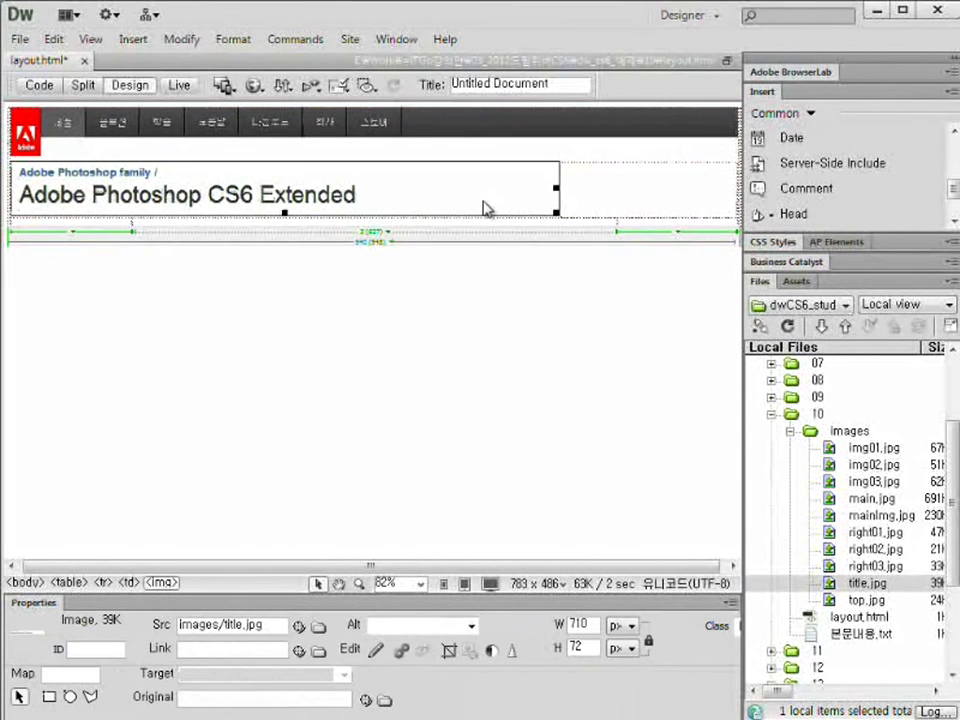
left_click(120, 224)
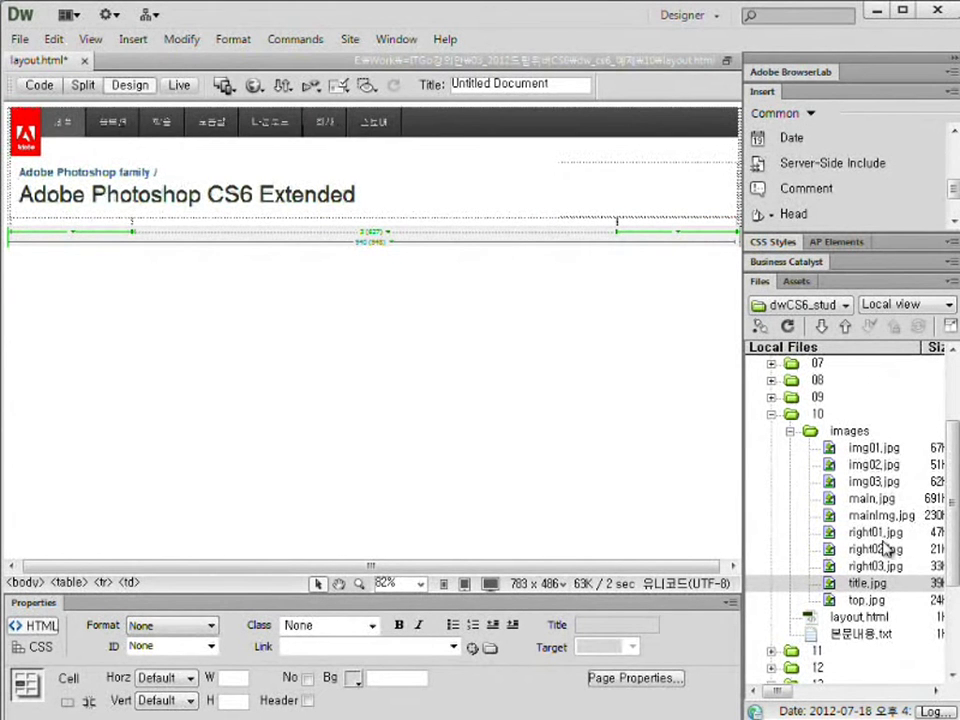
key("ctrl+shift+d")
left_click_drag(815, 523, 908, 573)
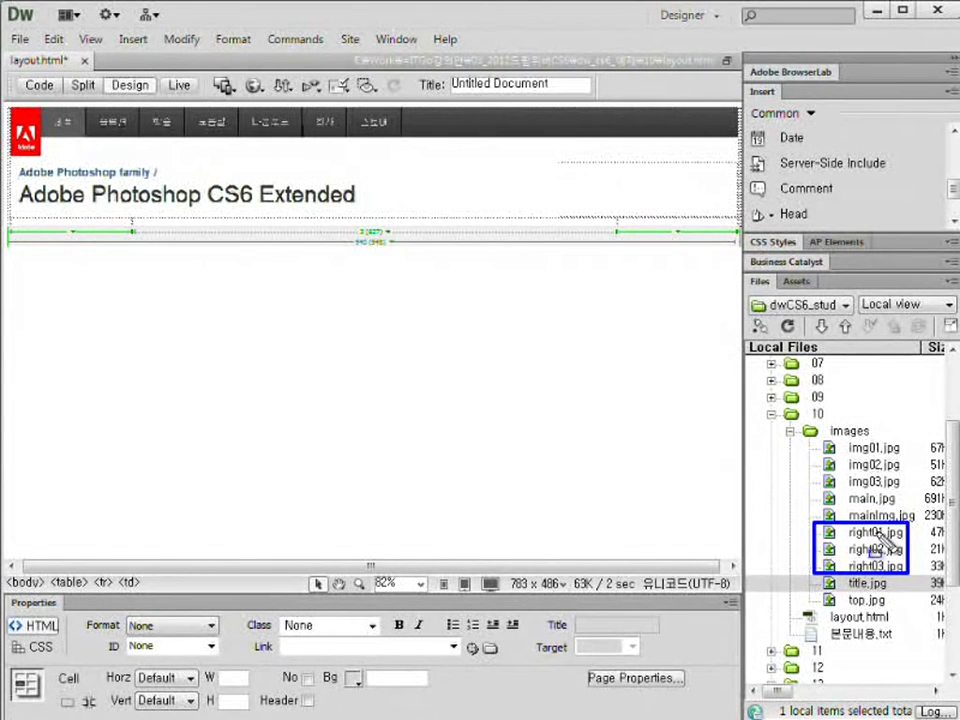
key("Escape")
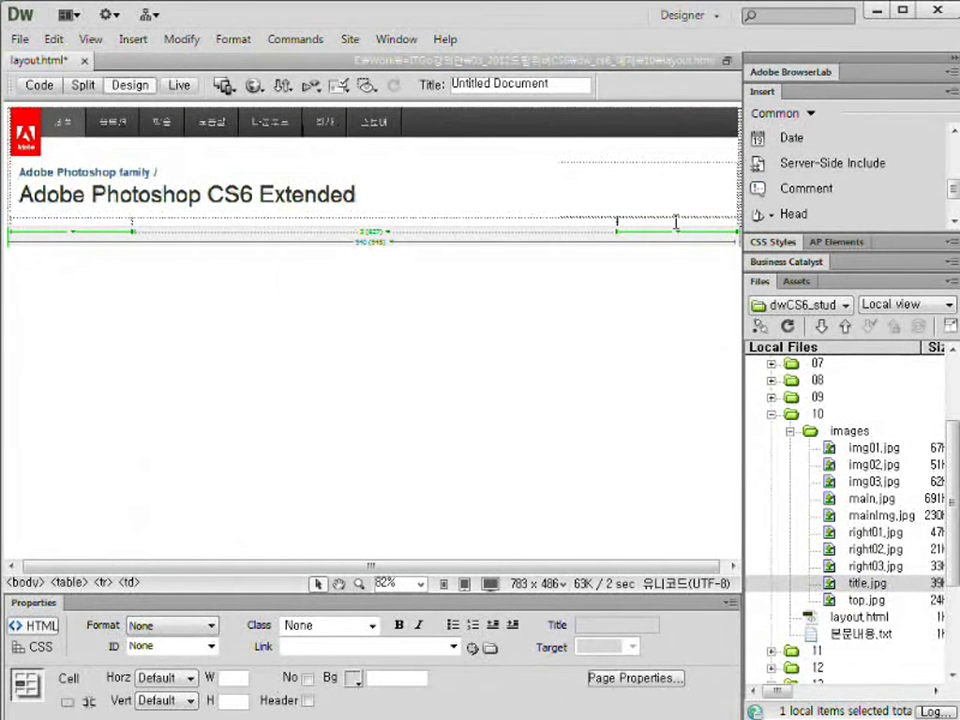
Step: Insert a nested table with 3 rows, 1 column and a width of 100 percent in the last cell of the third row
key("ctrl+alt+t")
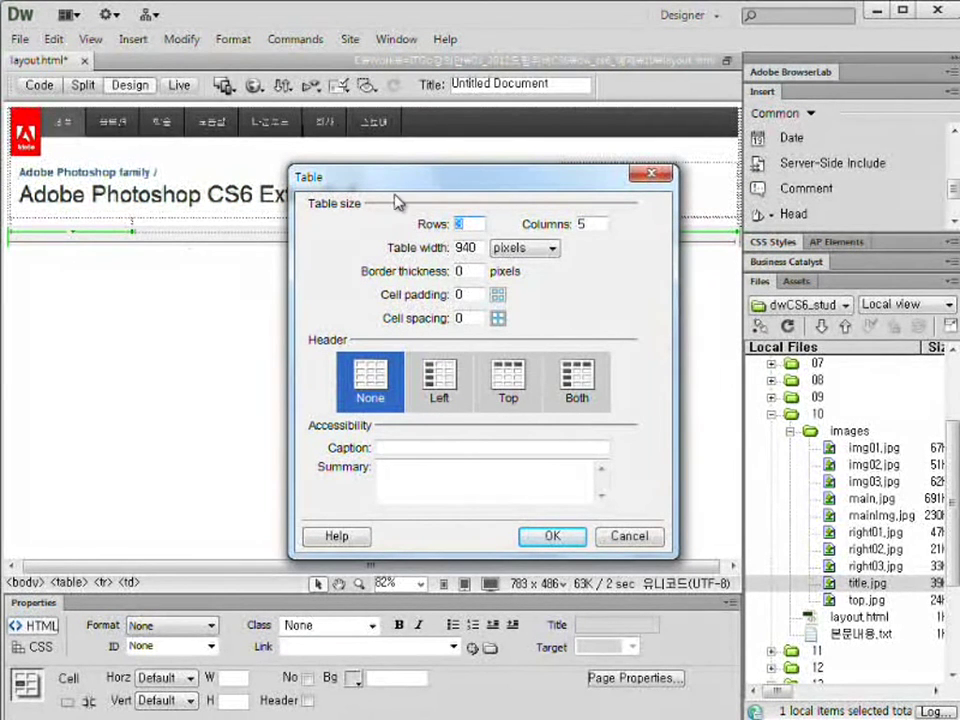
left_click_drag(468, 223, 912, 578)
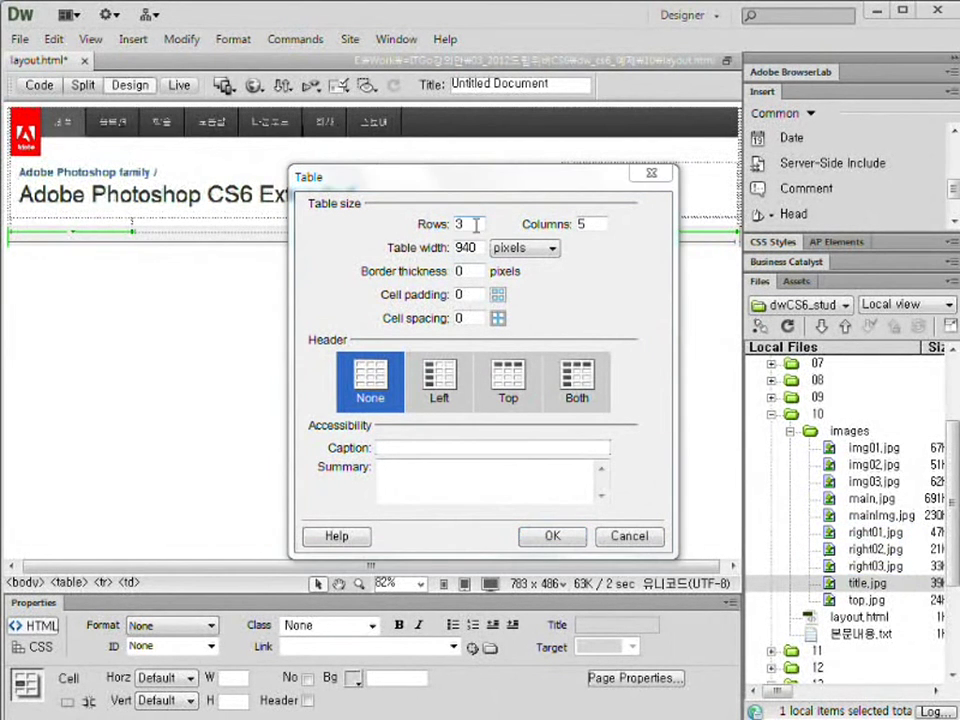
double_click(596, 225)
type("1")
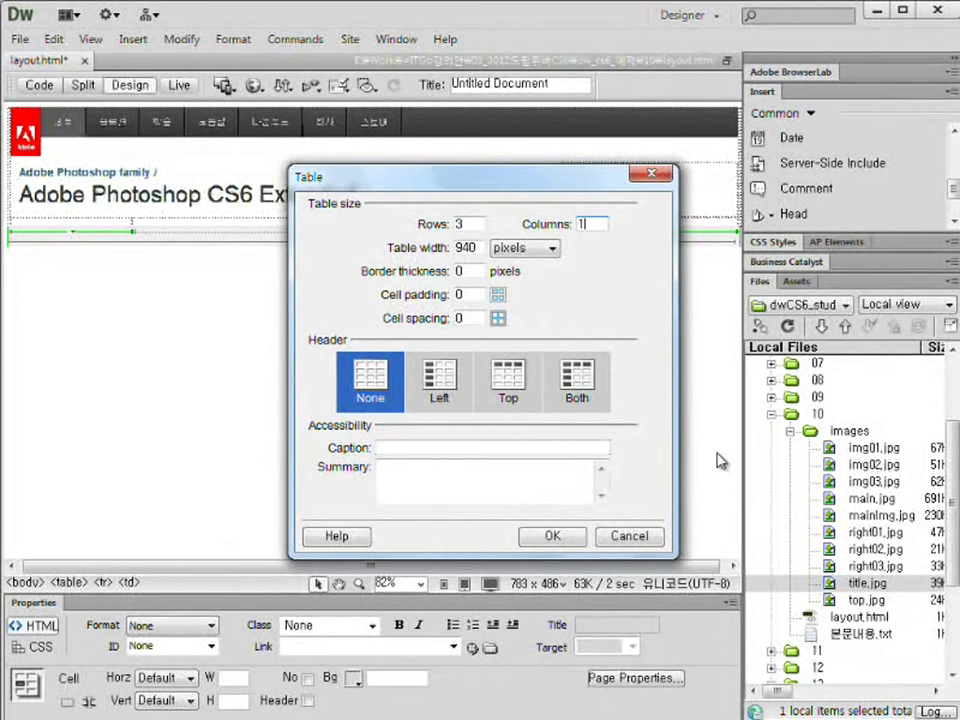
double_click(466, 247)
key("Delete")
left_click(524, 247)
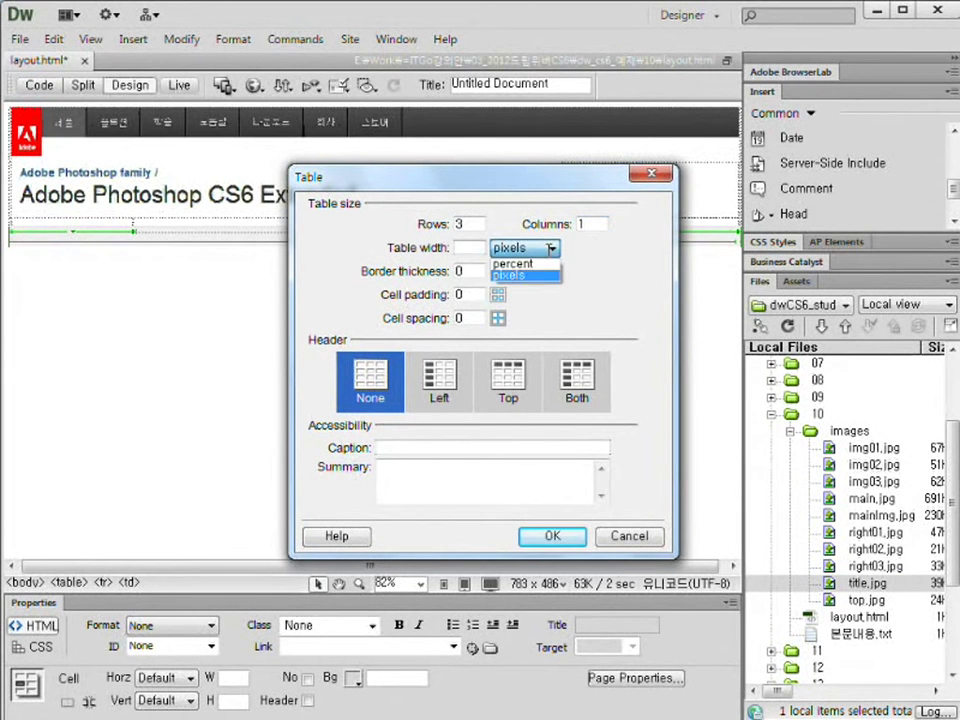
left_click(514, 259)
left_click(467, 247)
type("10")
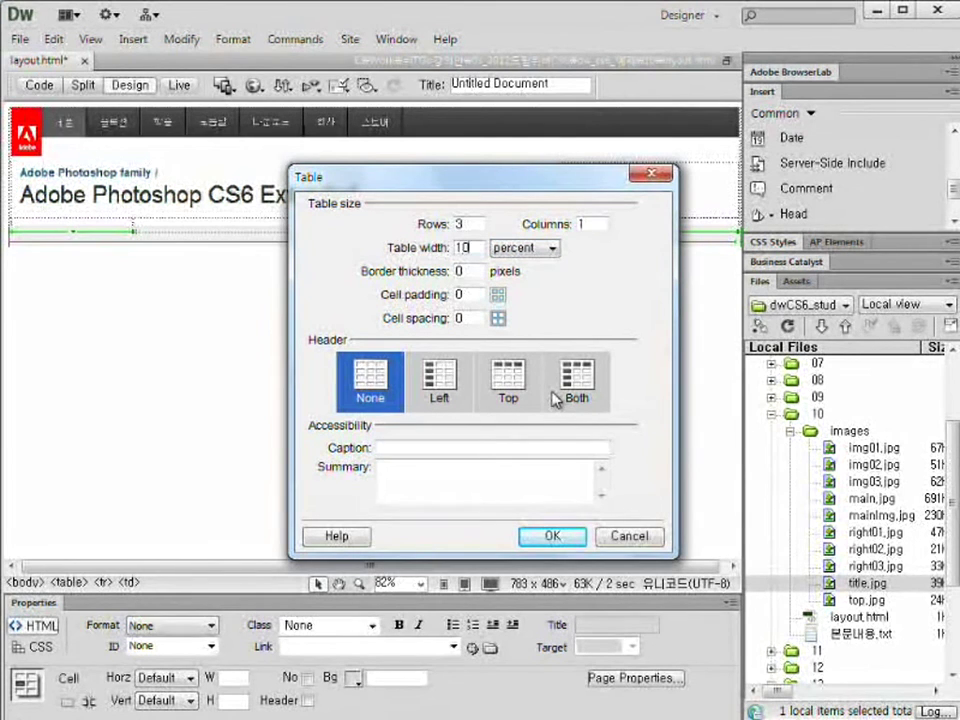
type("0")
left_click(551, 537)
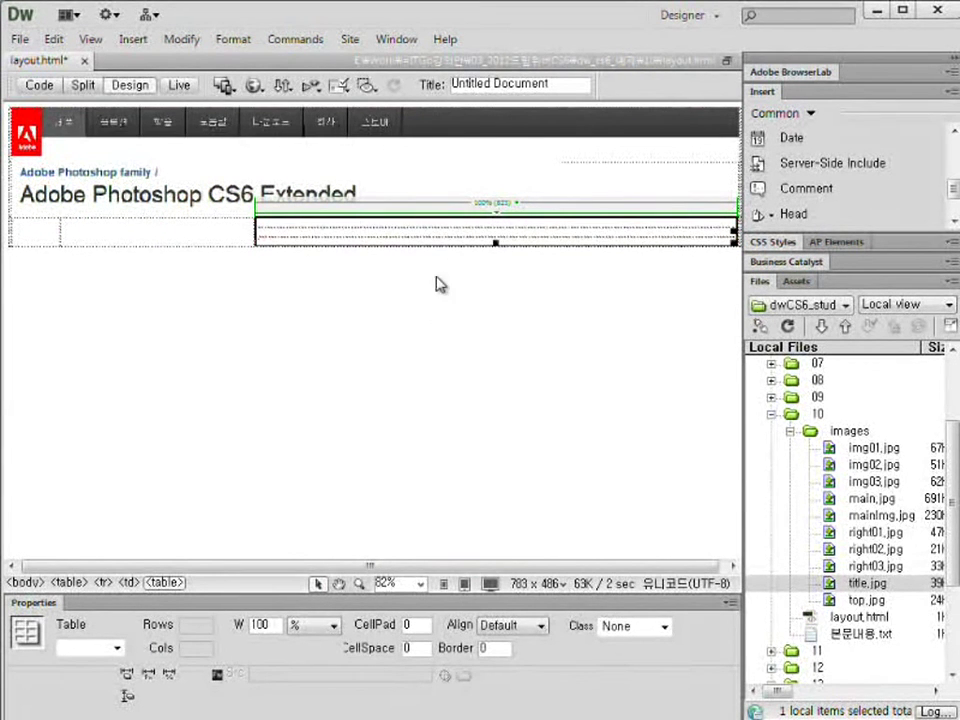
Step: Insert the image right01.jpg into the first row of the nested table without alternate text
left_click(571, 221)
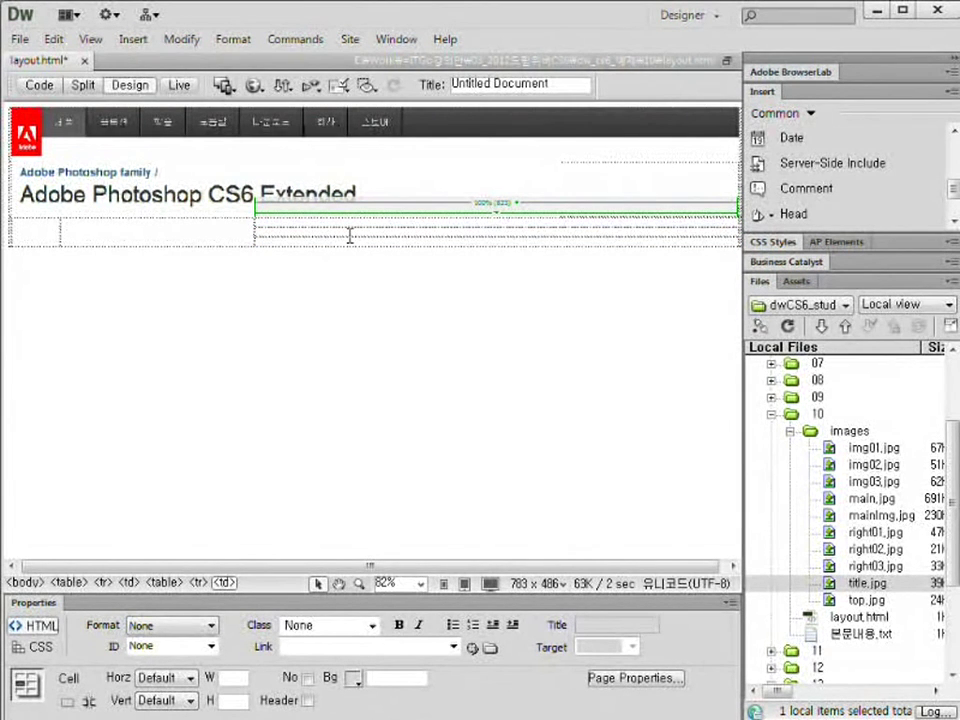
left_click(876, 533)
left_click_drag(876, 545, 335, 248)
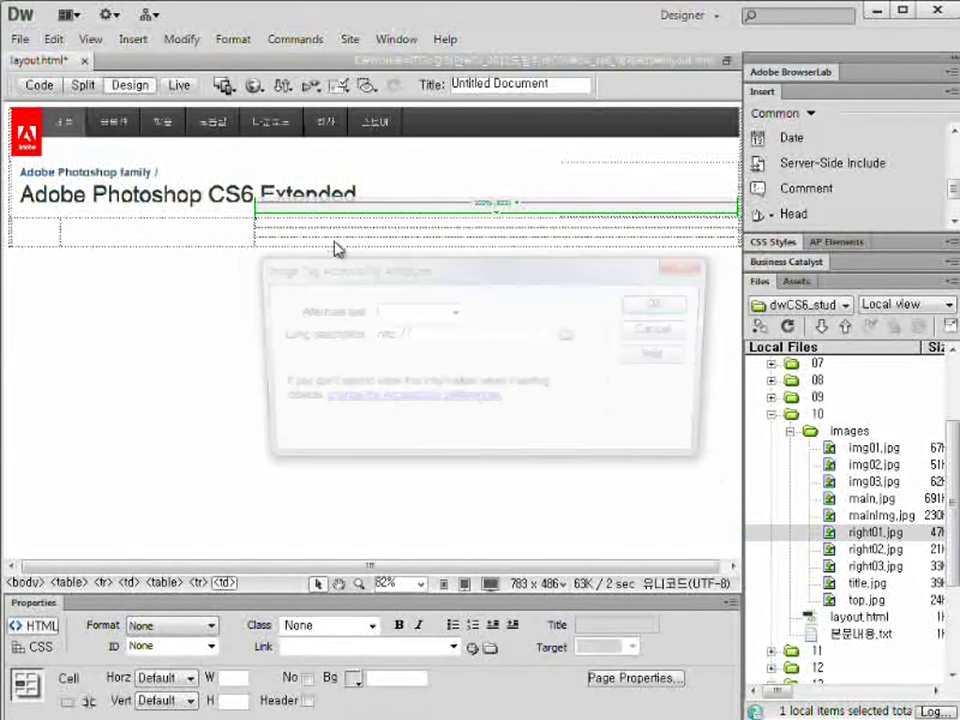
left_click(664, 330)
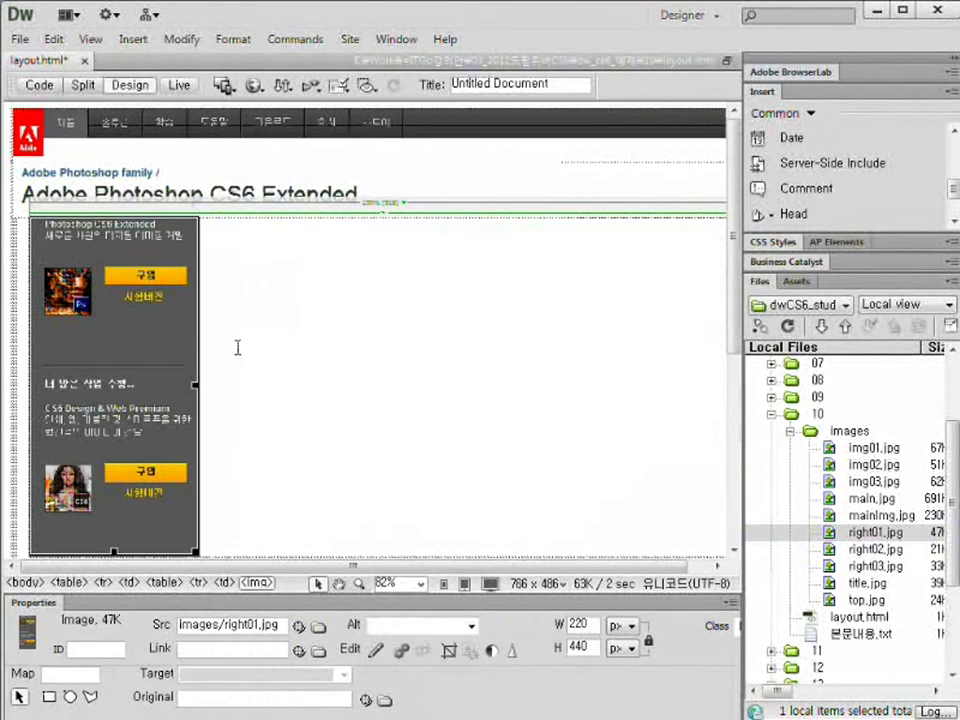
Step: Insert the image right02.jpg into the second row of the nested table without alternate text
scroll(272, 358, "down", 4)
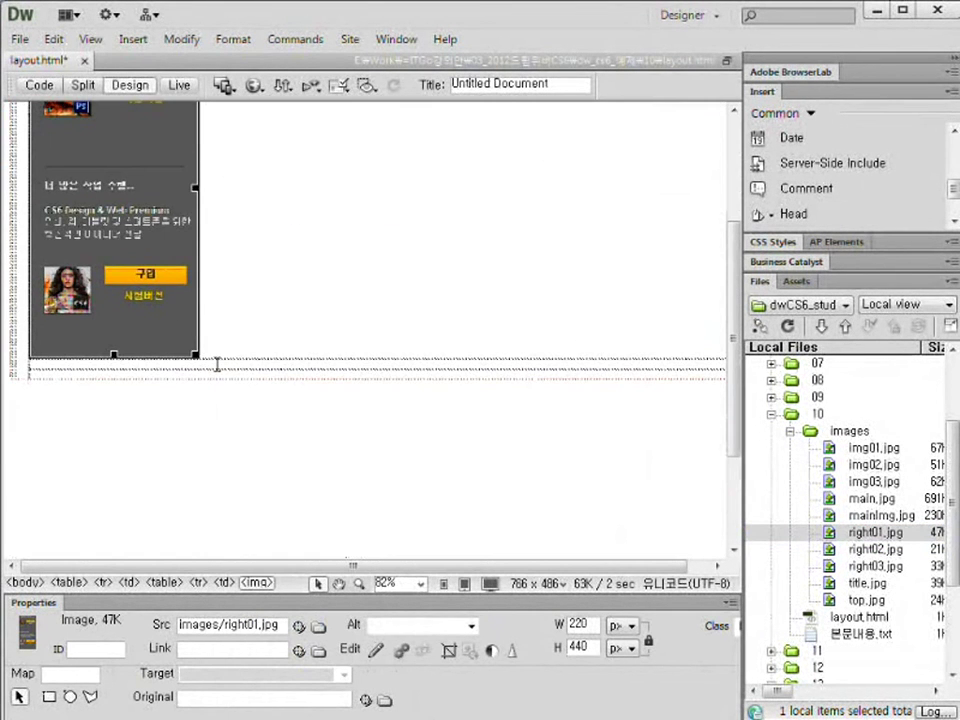
left_click(216, 364)
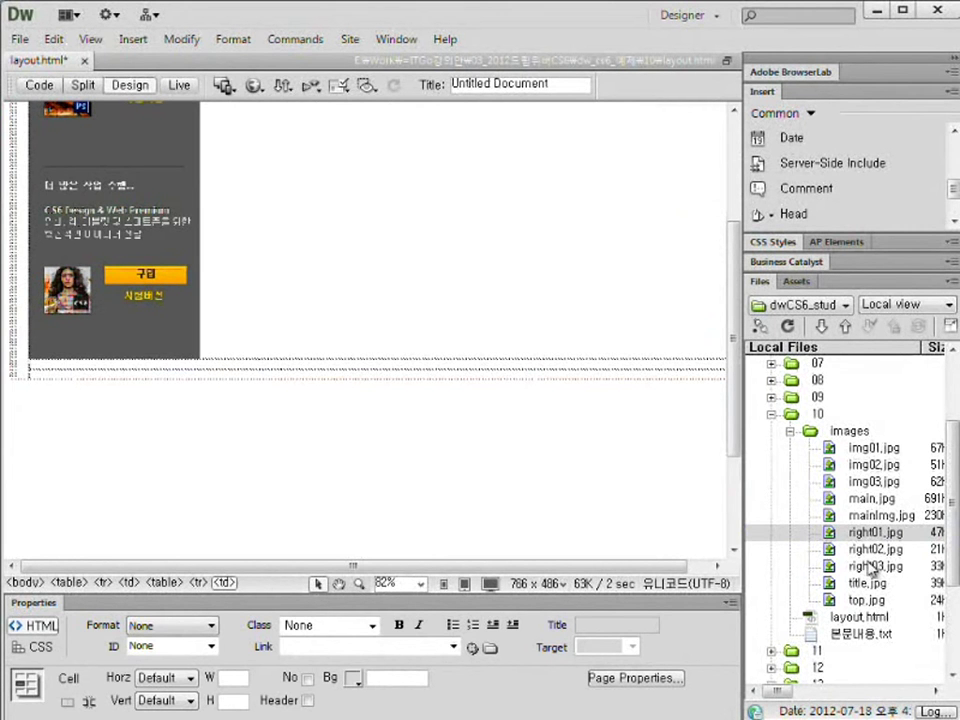
left_click_drag(870, 550, 344, 363)
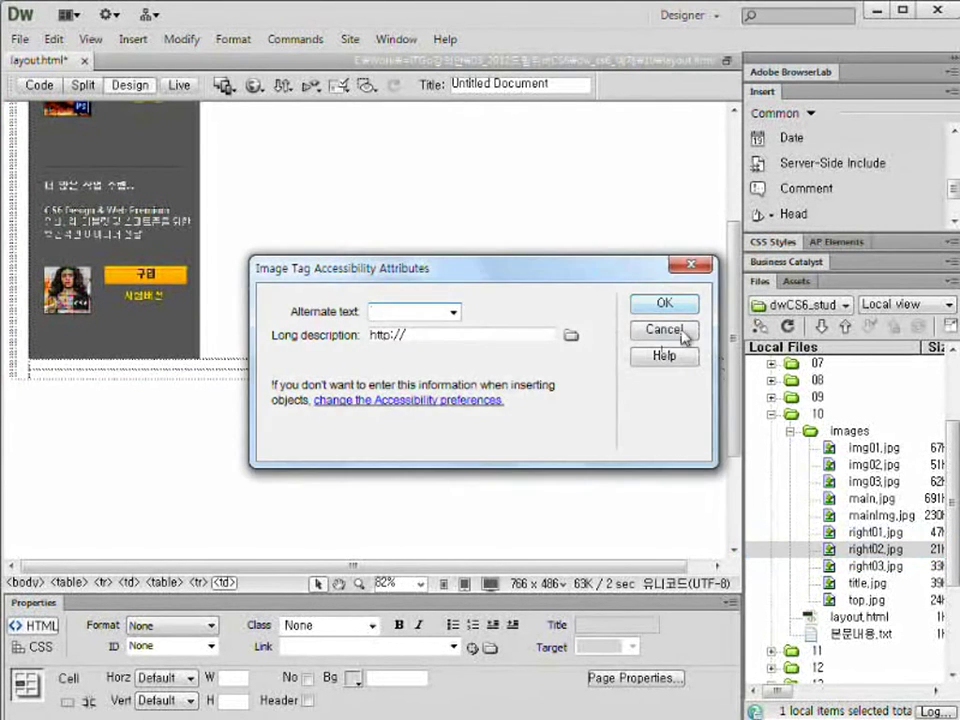
left_click(664, 330)
Step: Insert the image right03.jpg into the third row of the nested table without alternate text
scroll(303, 419, "down", 1)
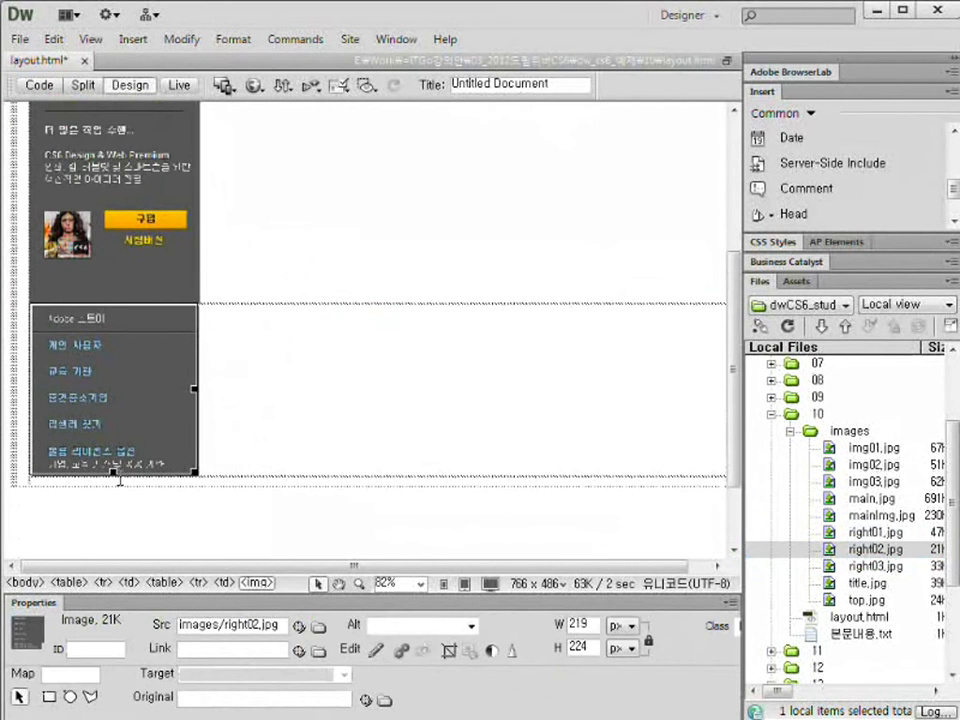
left_click(119, 480)
scroll(146, 486, "up", 1)
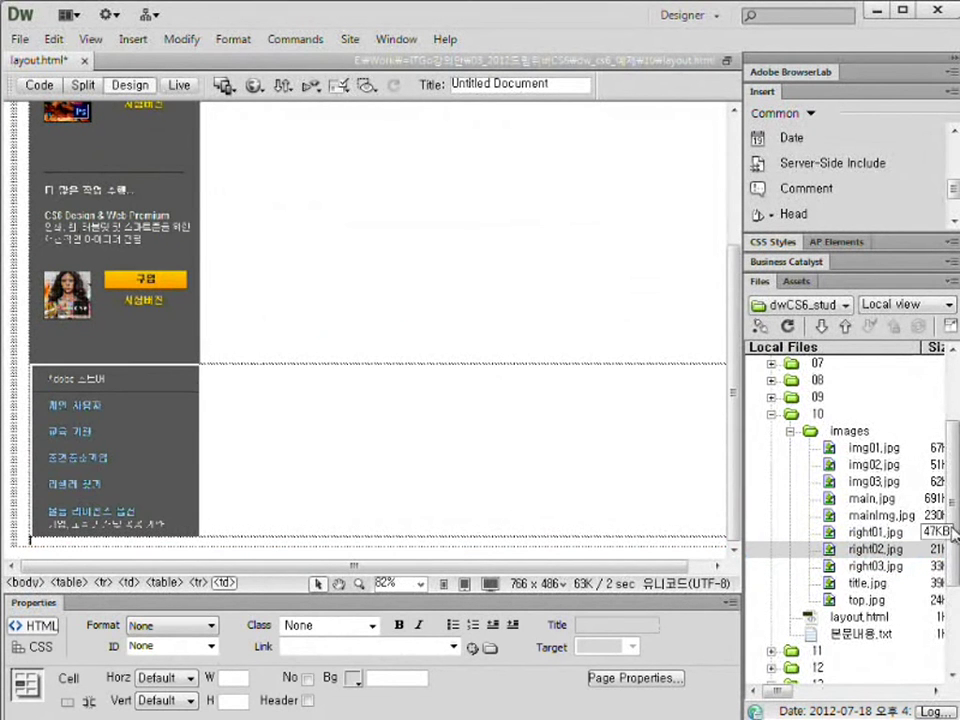
left_click(866, 566)
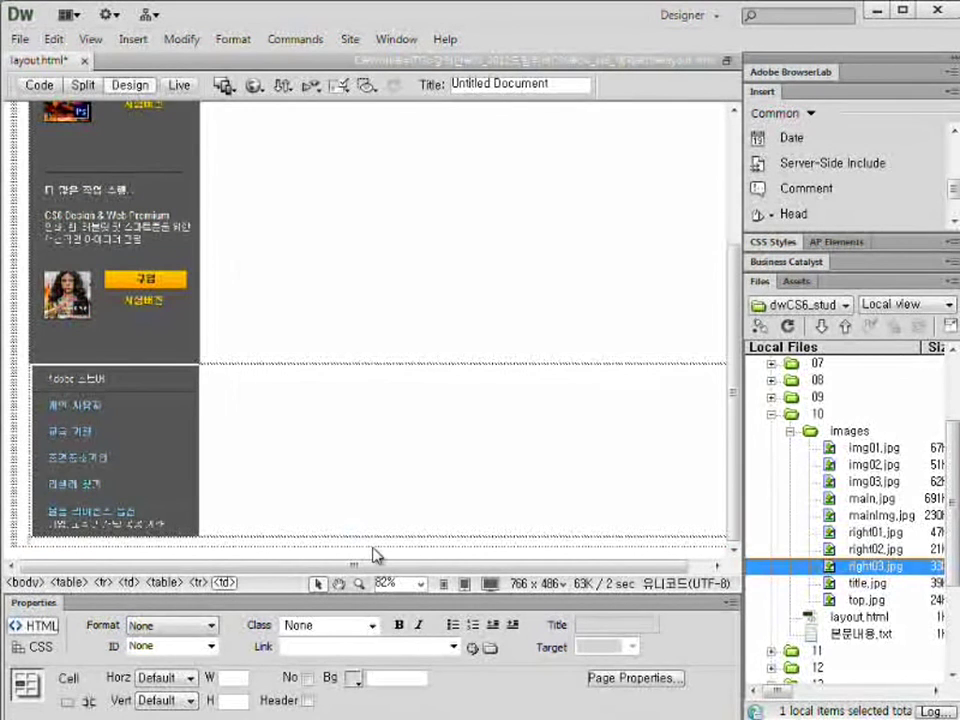
left_click_drag(372, 555, 370, 548)
left_click(677, 332)
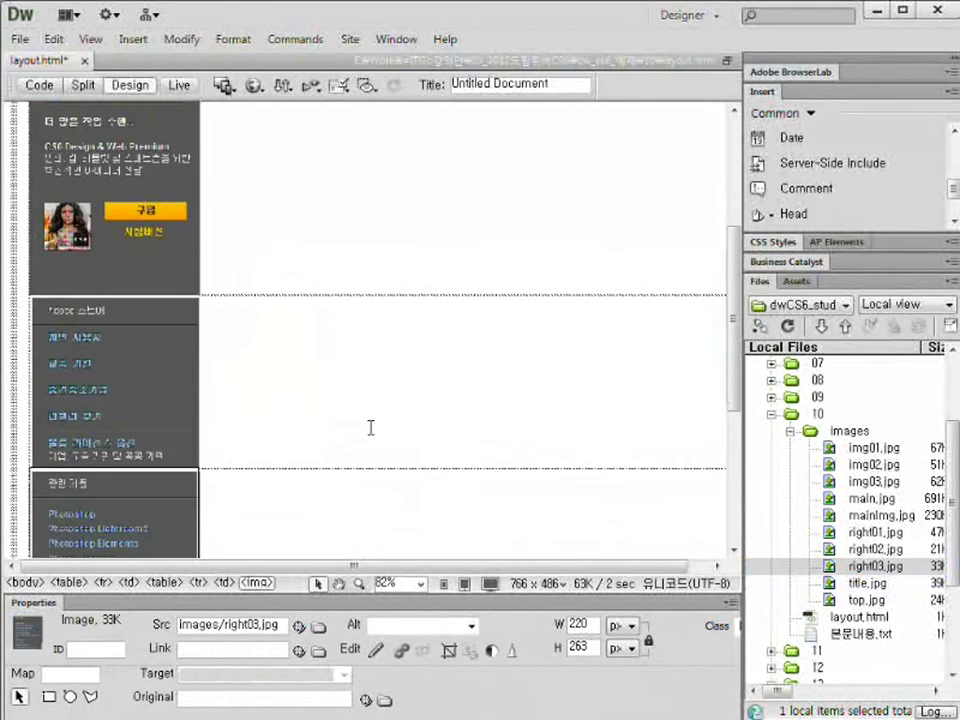
scroll(298, 424, "down", 5)
scroll(296, 431, "up", 10)
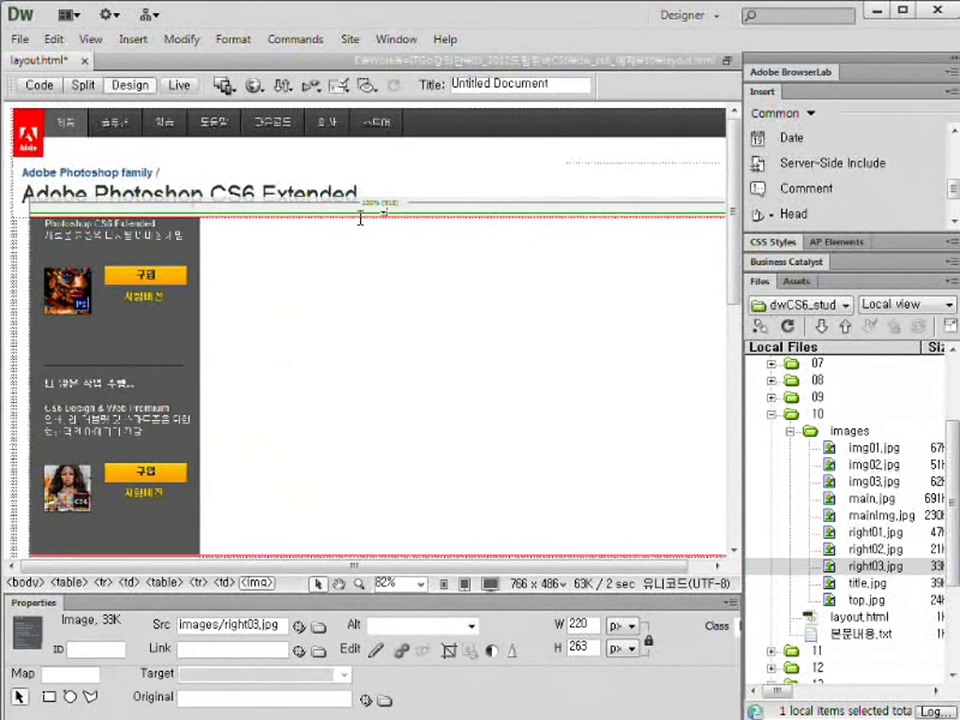
left_click(183, 317)
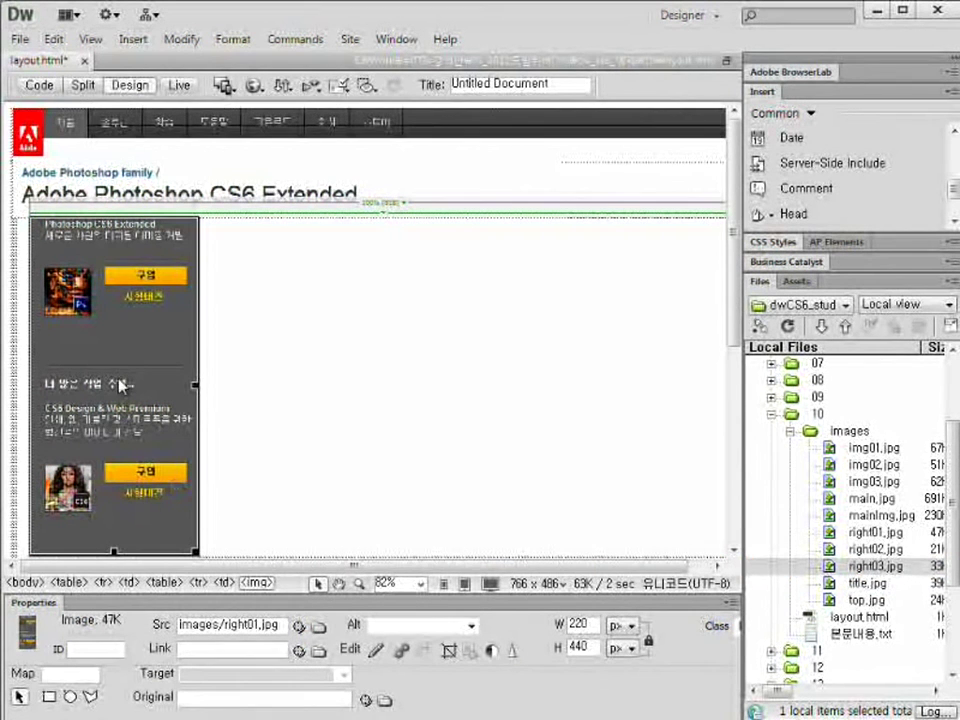
scroll(230, 342, "down", 5)
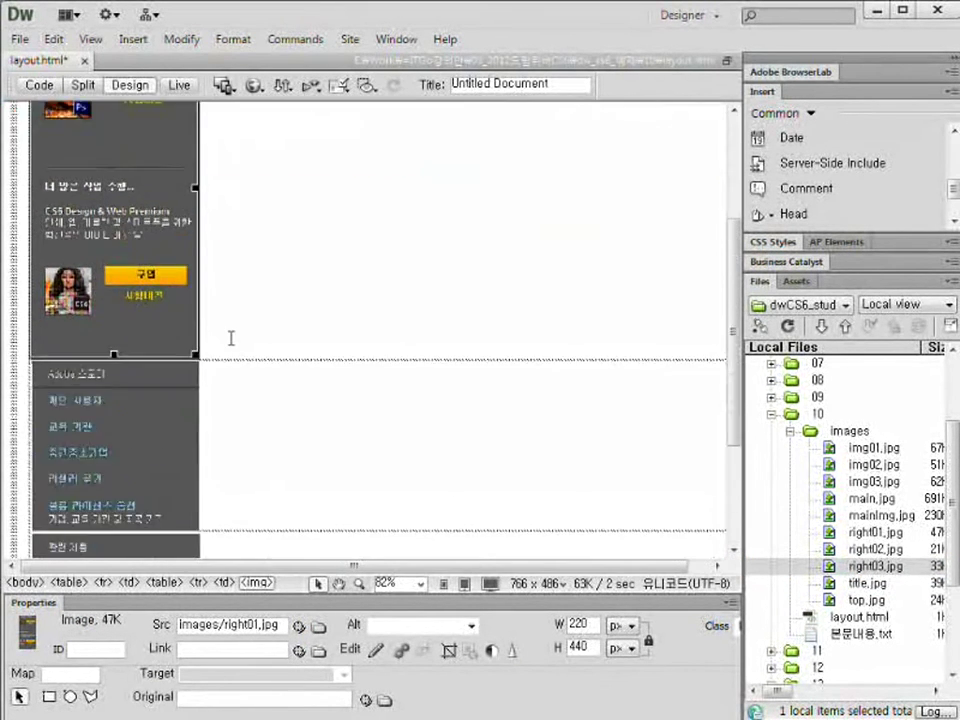
scroll(477, 413, "up", 5)
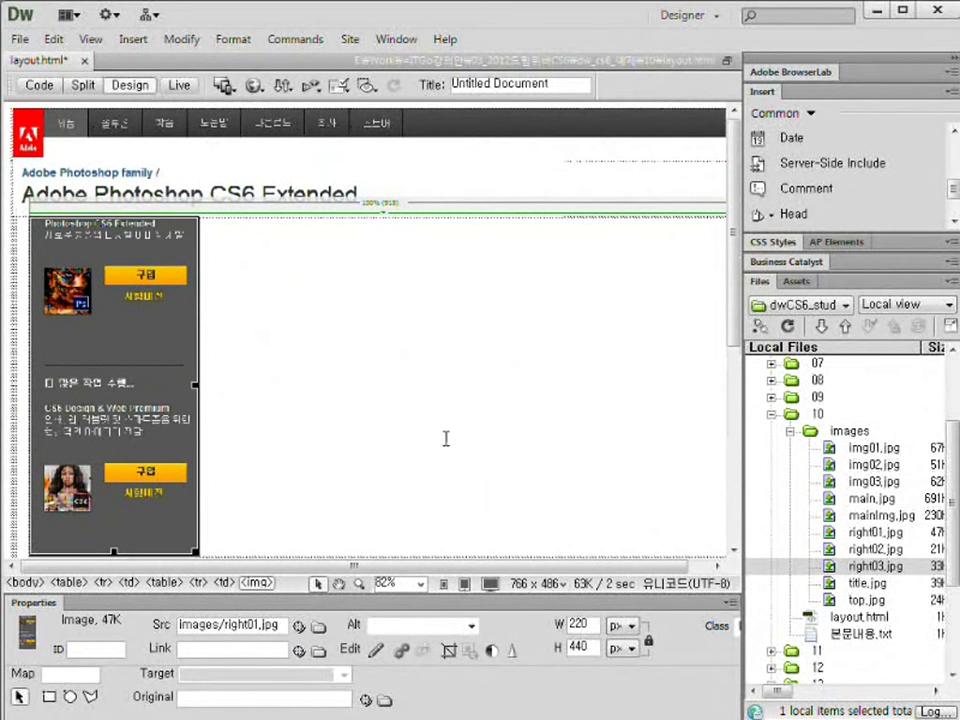
scroll(120, 300, "down", 1)
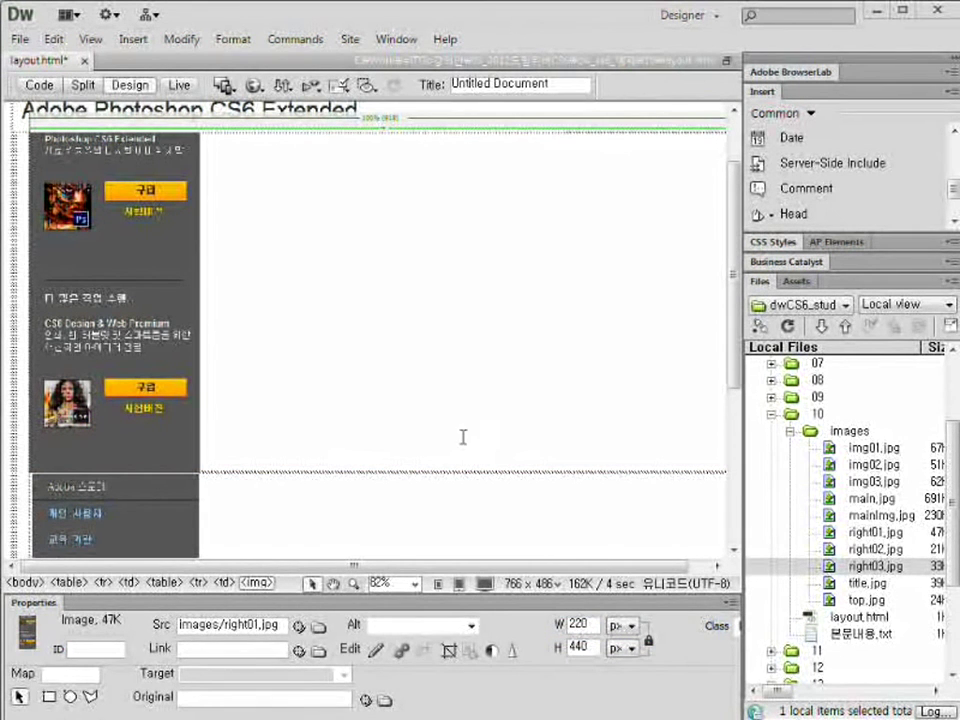
Step: Convert the nested banner table's width from percent to pixels and set it to 220 pixels
left_click(220, 195)
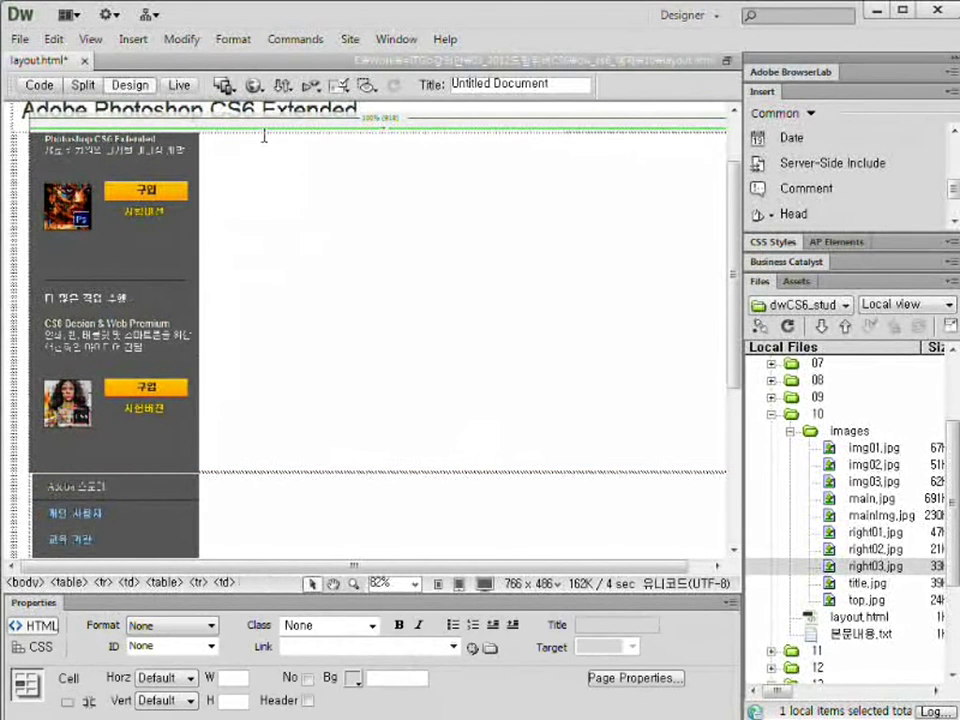
left_click(80, 128)
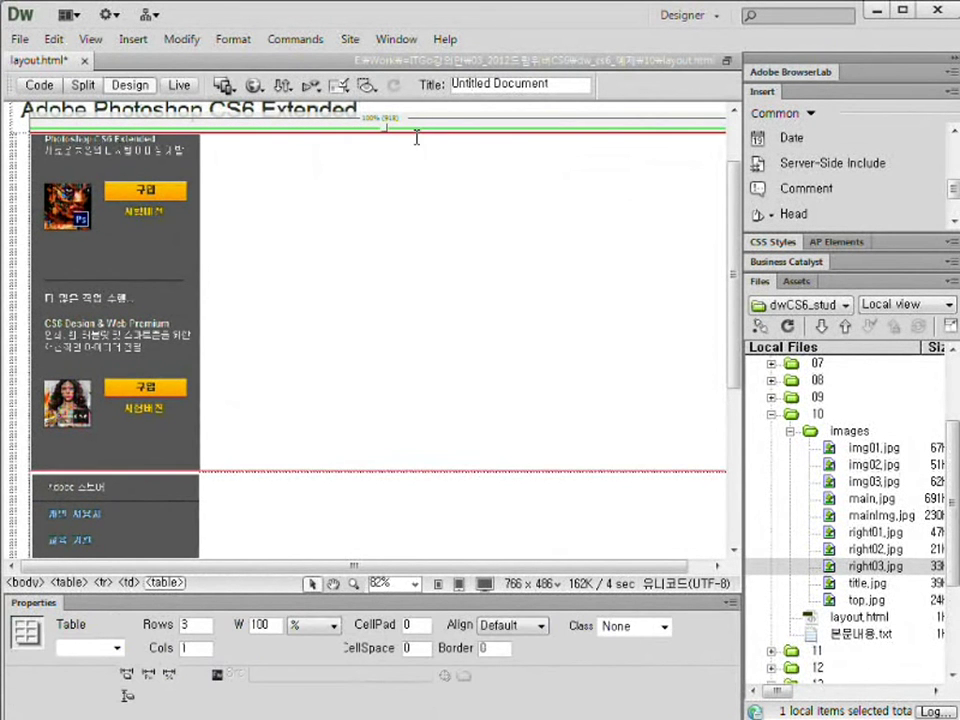
mouse_move(236, 611)
left_mouse_down()
mouse_move(278, 638)
mouse_move(347, 640)
left_mouse_up()
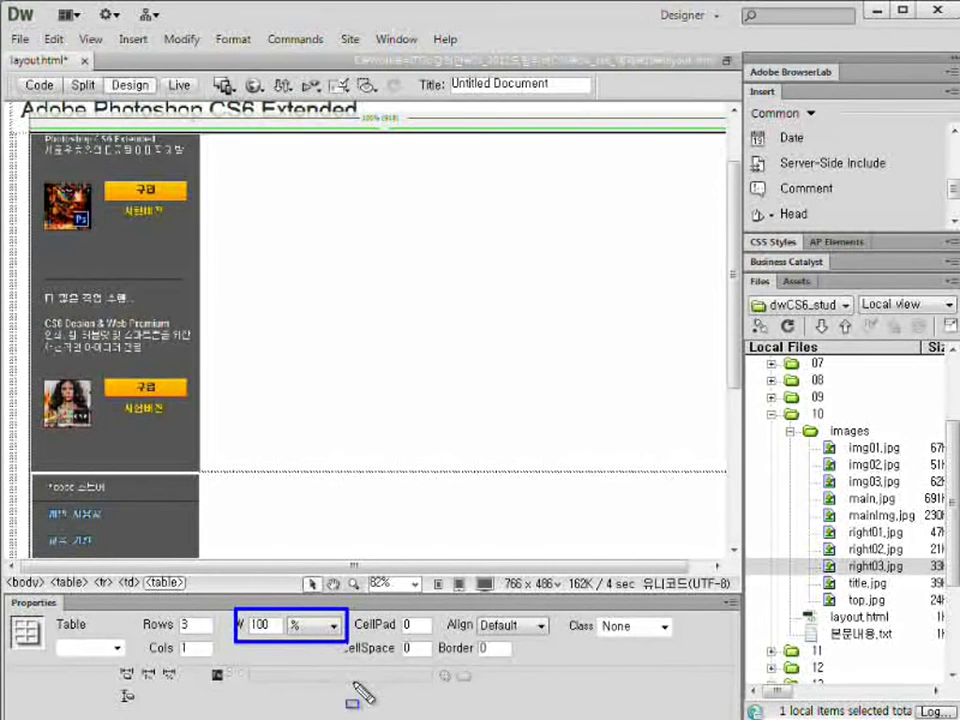
left_click_drag(106, 660, 196, 718)
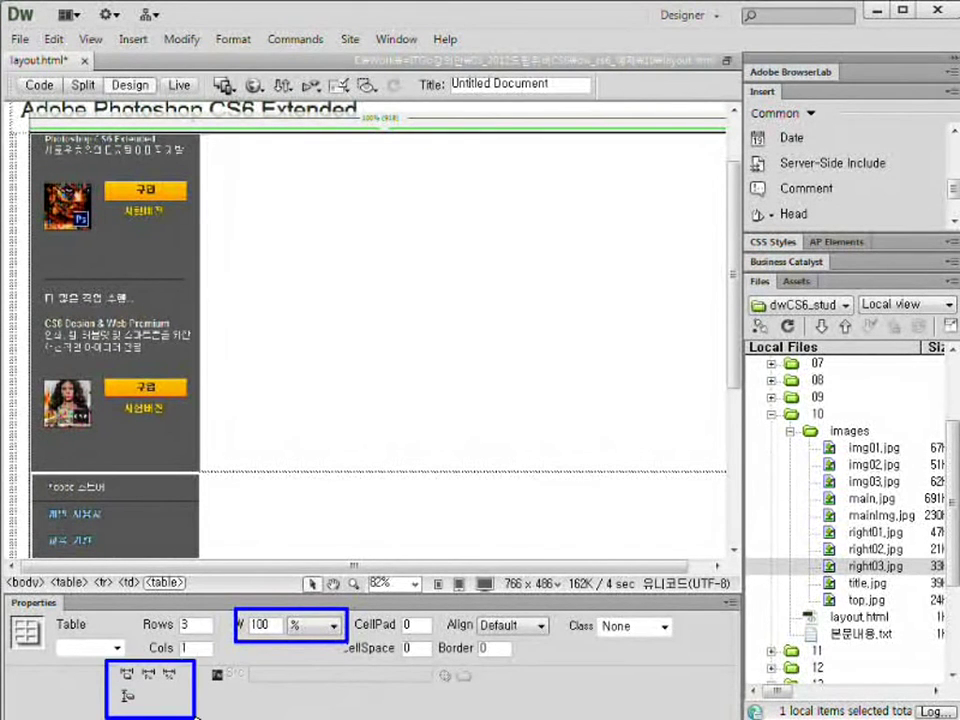
key("Escape")
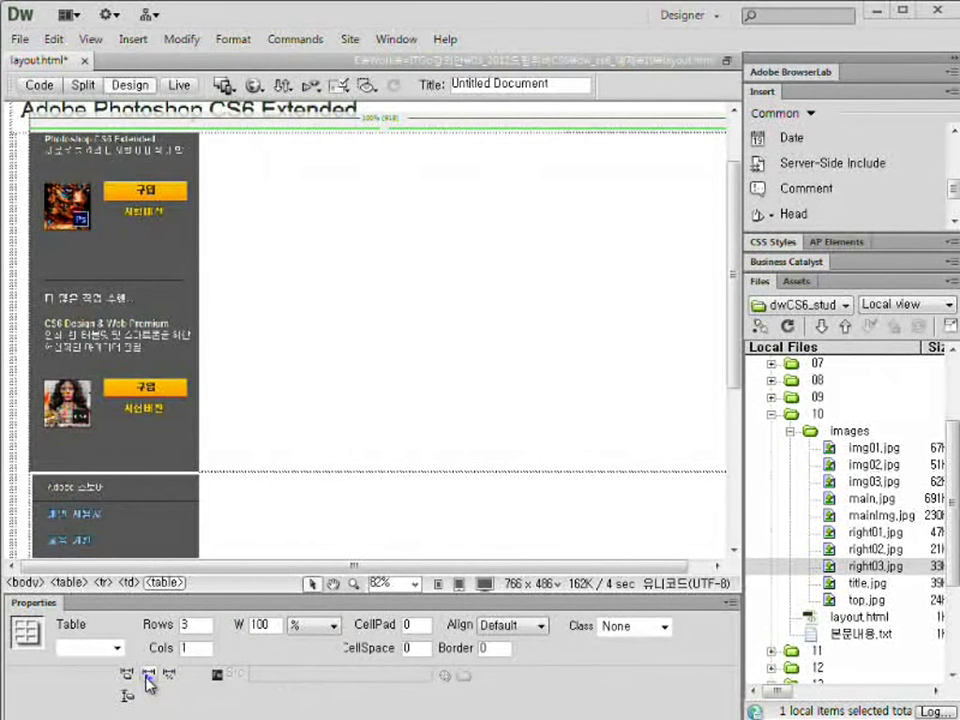
left_click(148, 678)
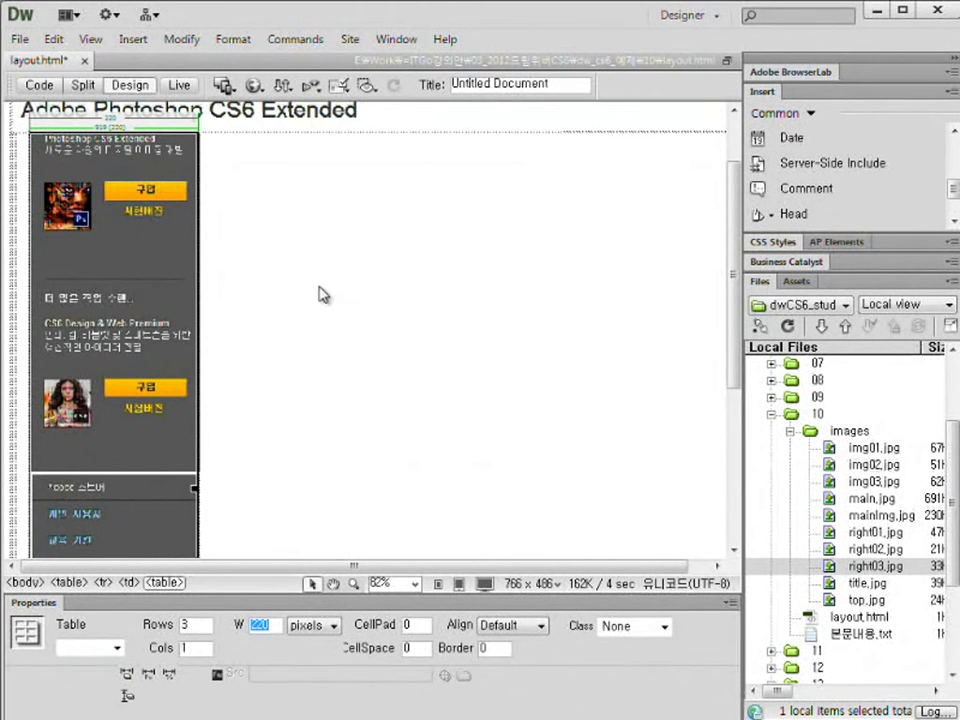
left_click(336, 191)
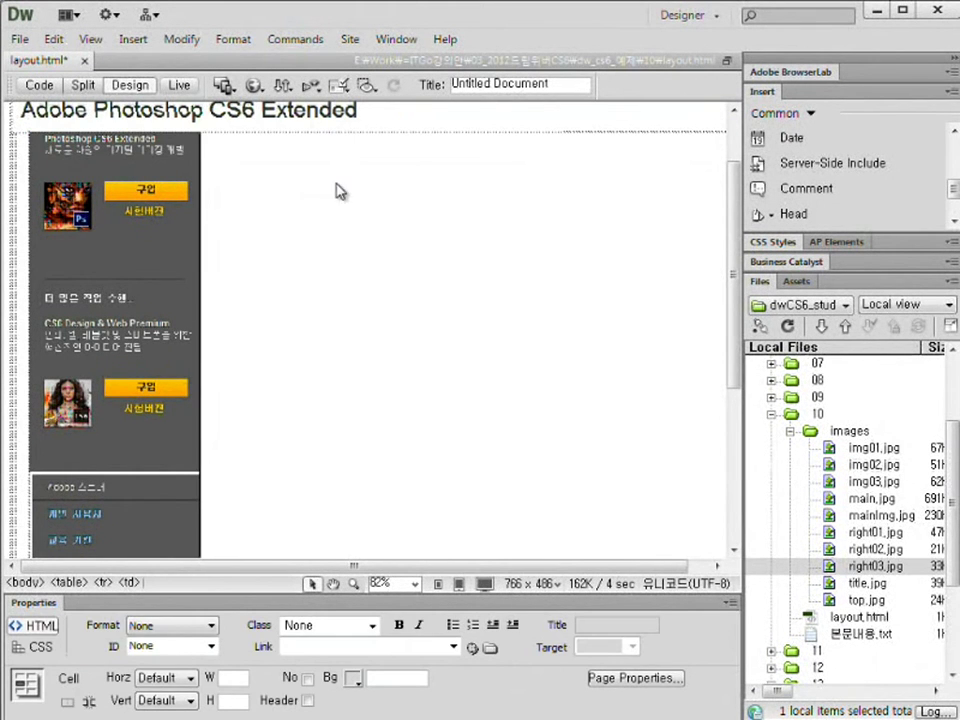
left_click(200, 271)
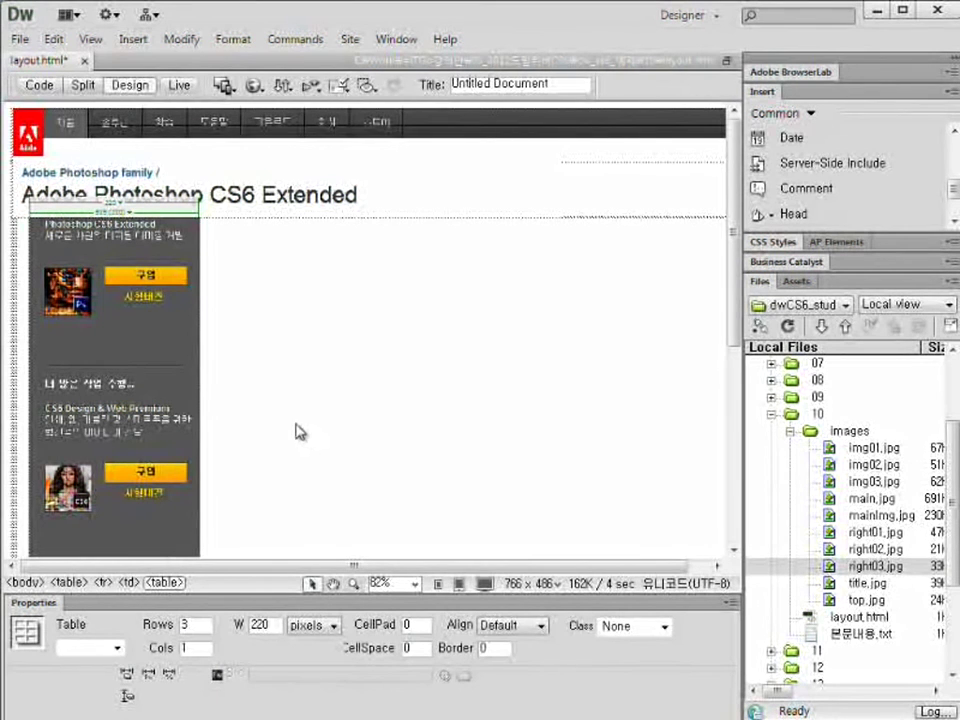
Step: Switch the page's table display to Expanded Tables mode
left_click(338, 377)
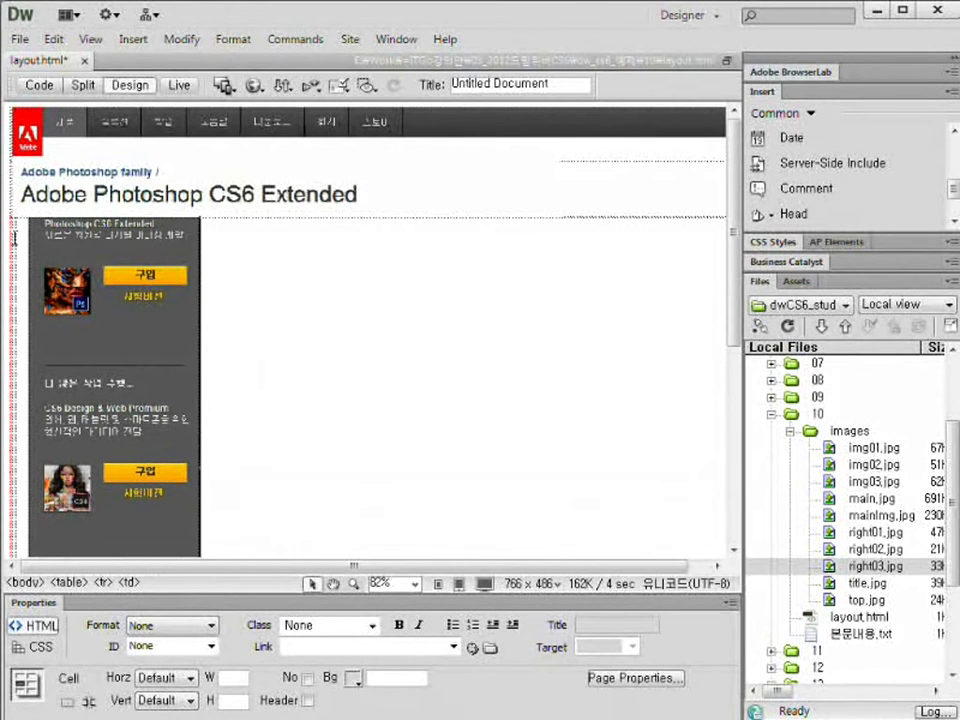
scroll(300, 352, "down", 1)
scroll(251, 252, "up", 1)
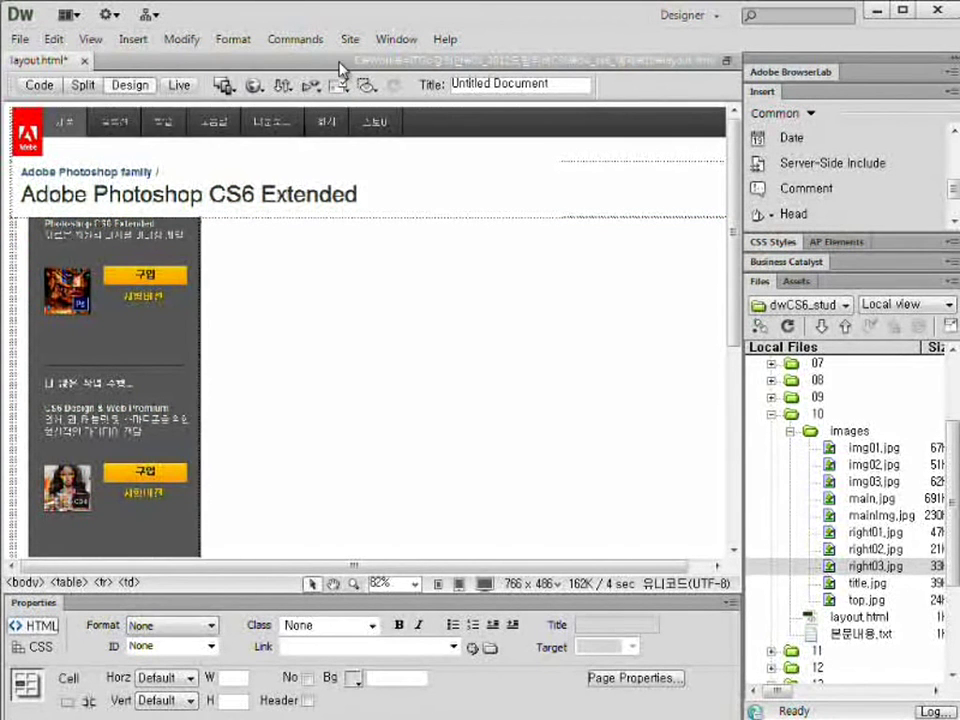
left_click(89, 40)
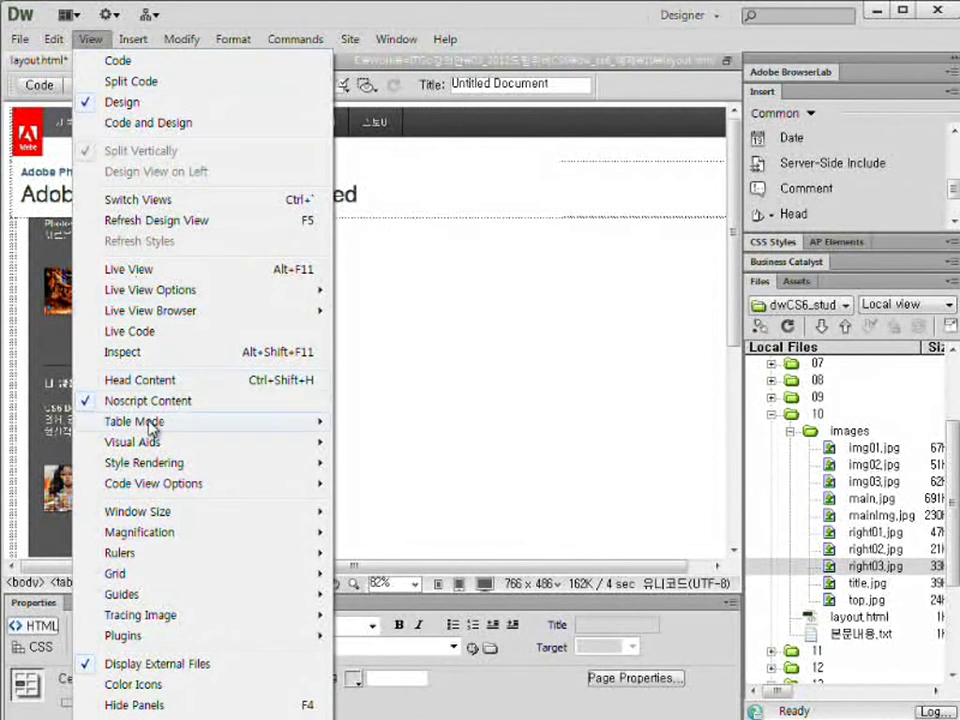
mouse_move(146, 424)
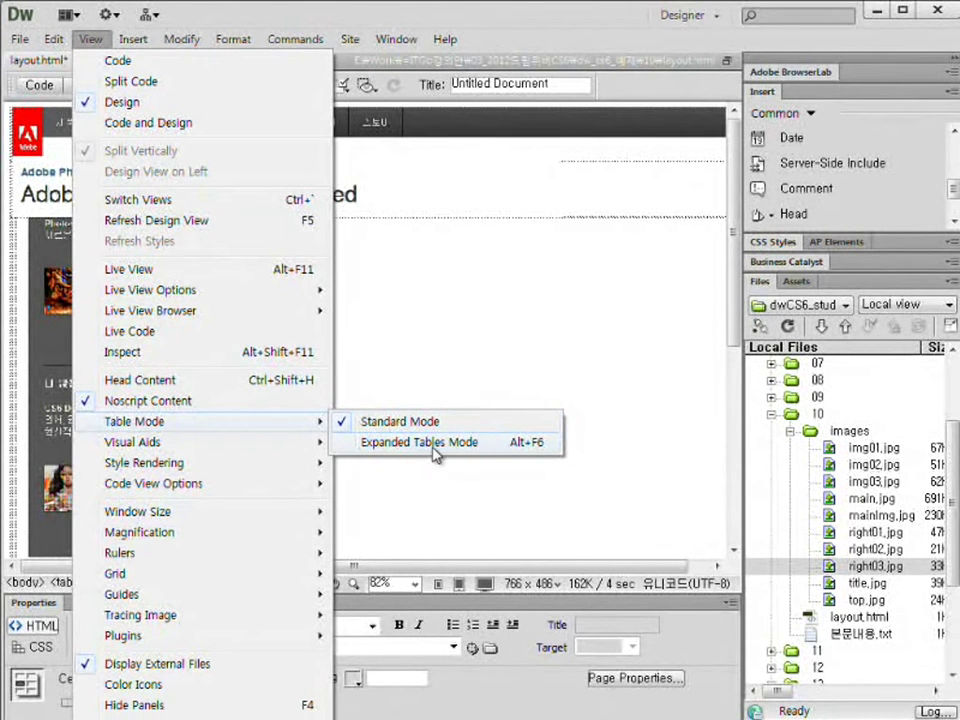
left_click(537, 453)
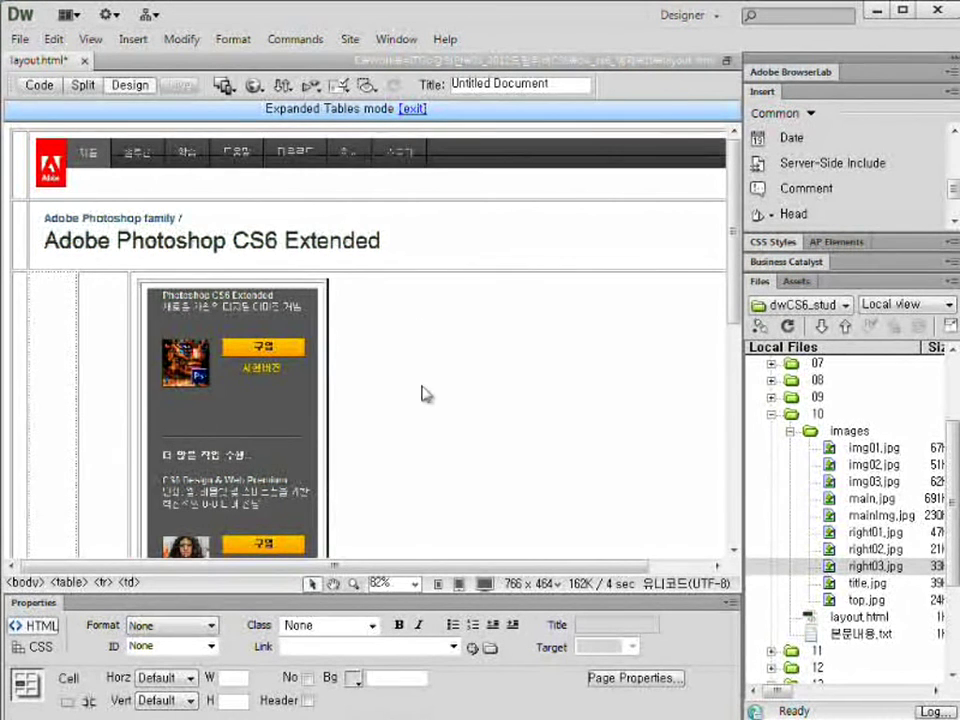
Step: Examine the nested banner table and its surrounding cells from the top of the page to its last row
scroll(431, 392, "down", 3)
scroll(433, 393, "down", 2)
scroll(435, 394, "up", 5)
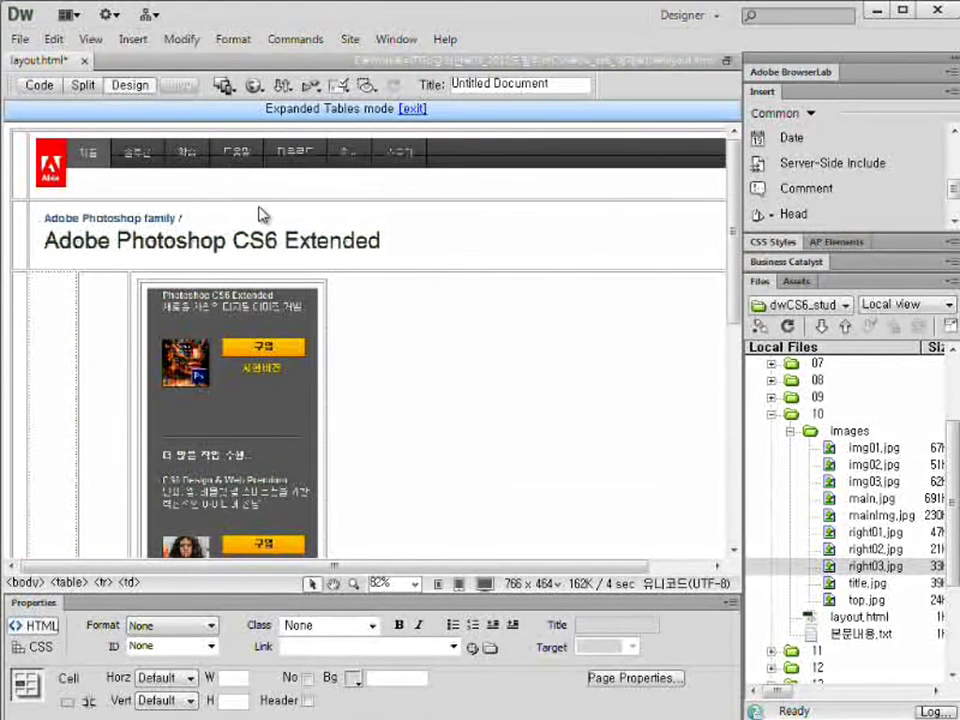
scroll(282, 338, "down", 3)
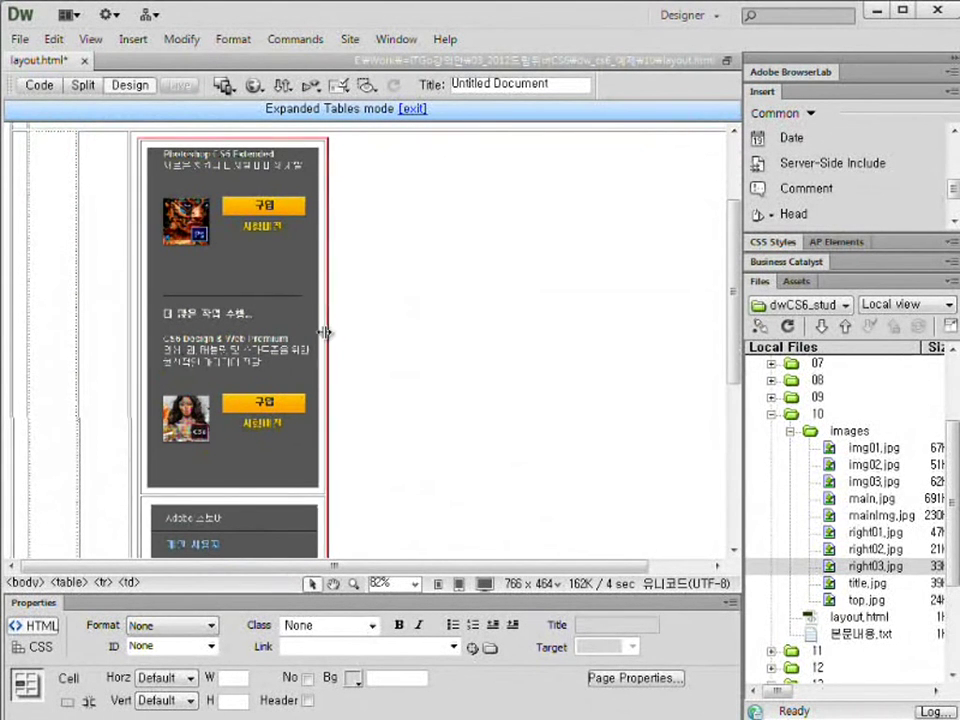
scroll(320, 345, "down", 6)
scroll(313, 354, "up", 10)
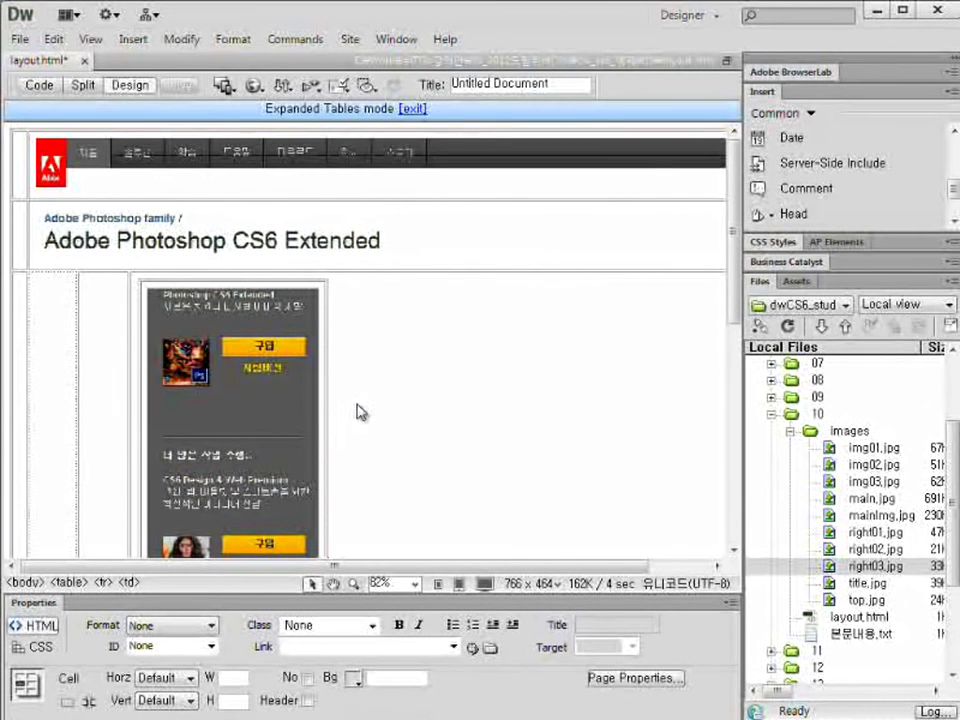
scroll(363, 363, "down", 8)
left_click(336, 349)
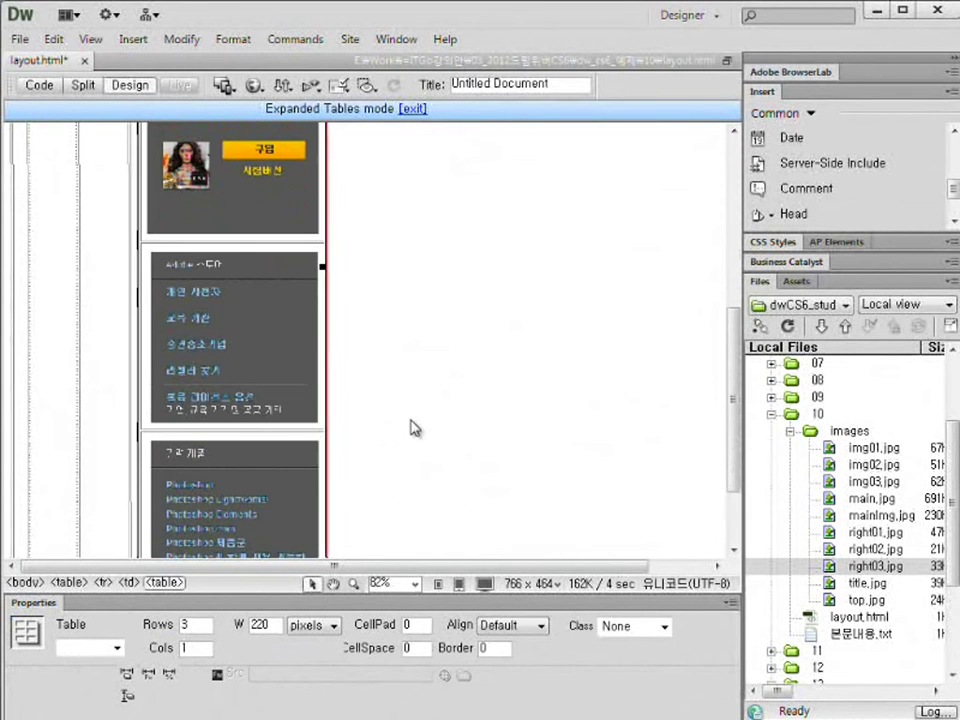
scroll(418, 439, "up", 8)
Step: Set the width of the cell containing the nested banner table to 220
left_click(348, 325)
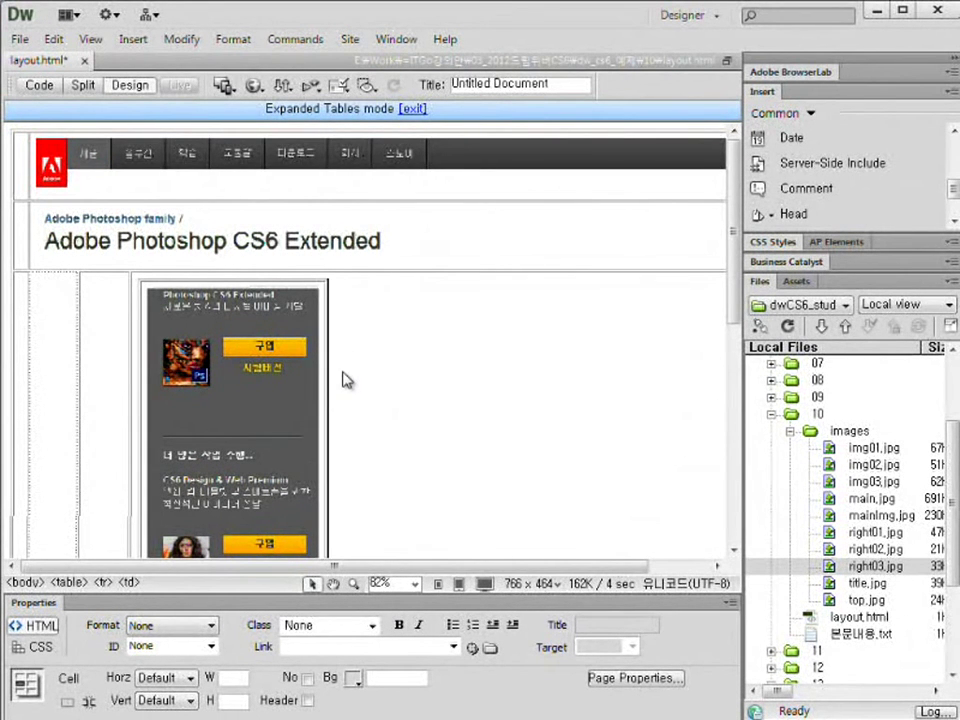
left_click(227, 681)
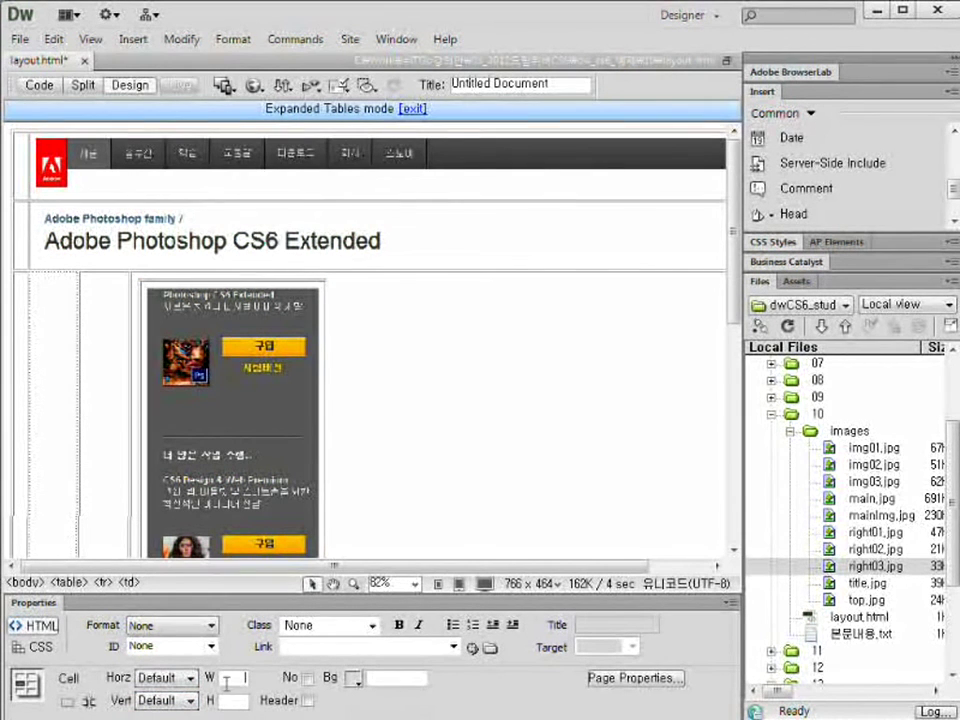
key("shift+Tab")
key("Tab")
key("Return")
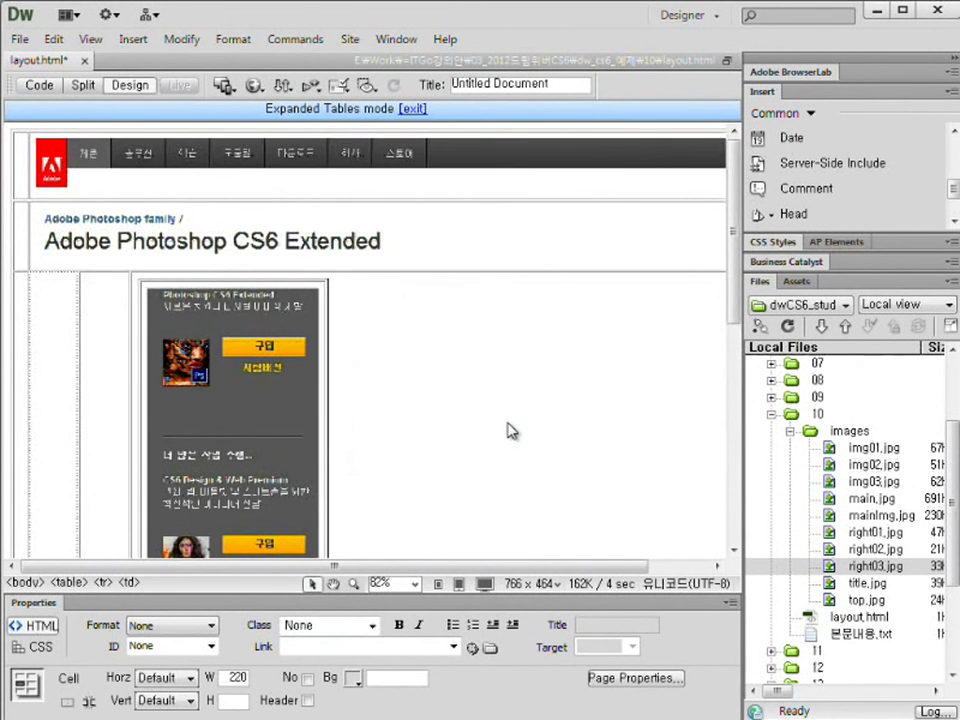
Step: Place the cursor in the empty first cell of the content row and examine that row's full height
scroll(510, 430, "down", 5)
scroll(508, 431, "up", 5)
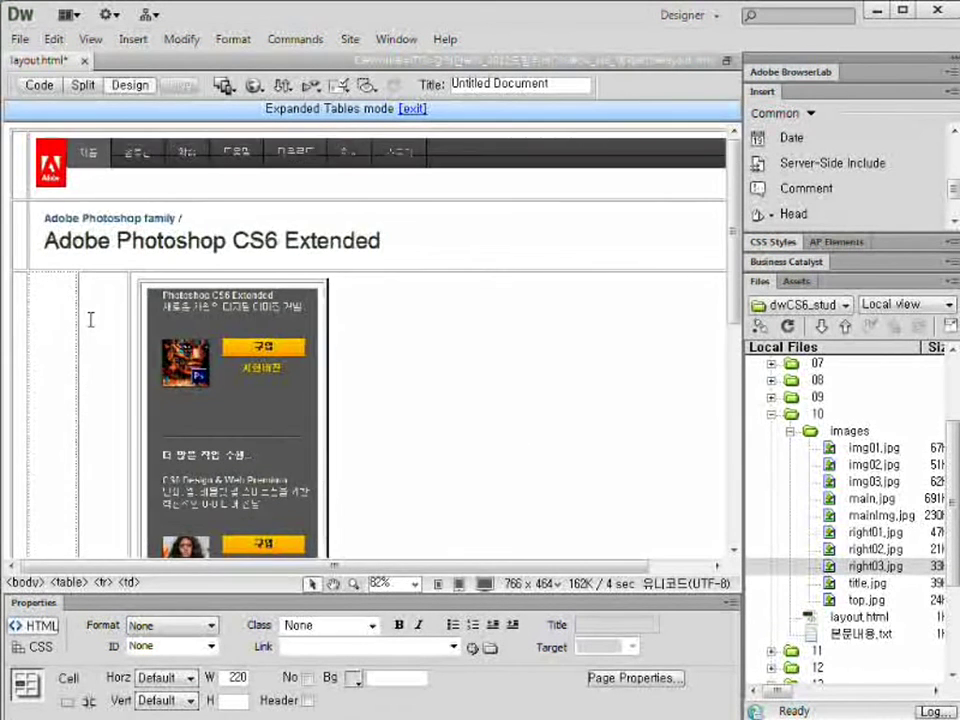
left_click(90, 319)
scroll(90, 319, "down", 3)
scroll(100, 335, "up", 3)
scroll(105, 400, "down", 11)
scroll(105, 400, "up", 9)
scroll(105, 400, "up", 3)
scroll(105, 400, "down", 6)
scroll(111, 399, "up", 6)
scroll(57, 322, "down", 10)
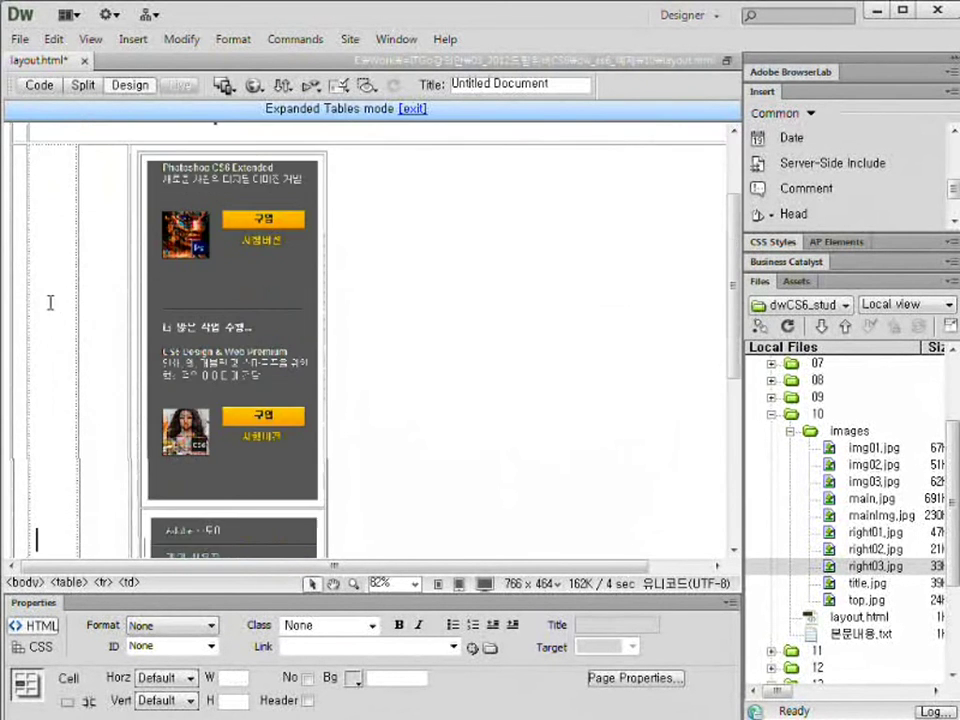
Step: Insert a borderless table with 3 rows, 1 column and 100 percent width into the empty first cell of the content row
scroll(62, 304, "up", 11)
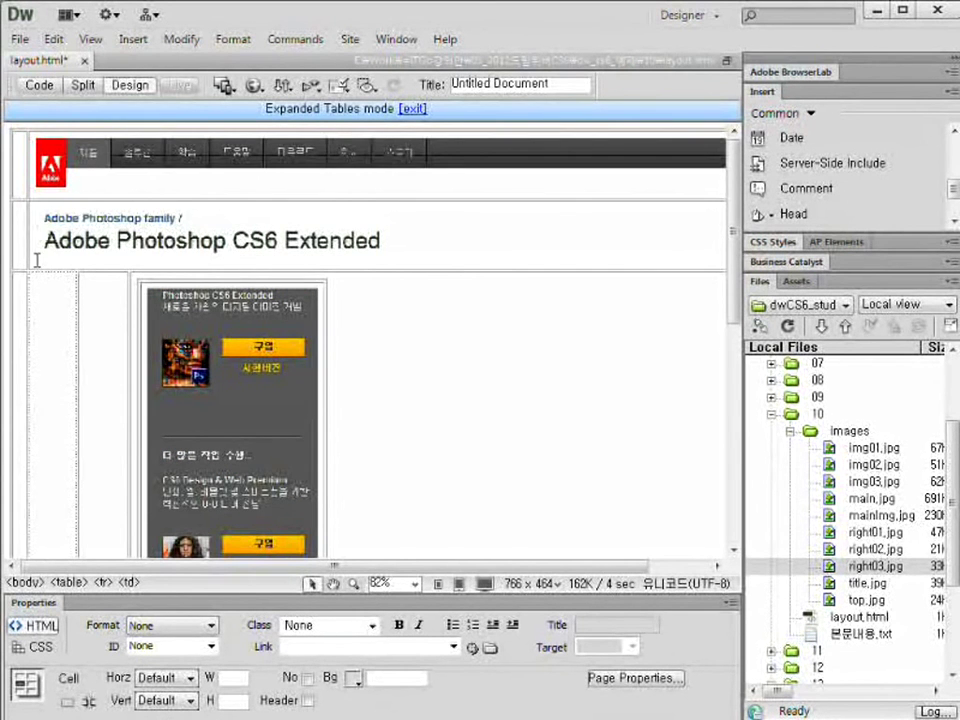
scroll(50, 325, "down", 3)
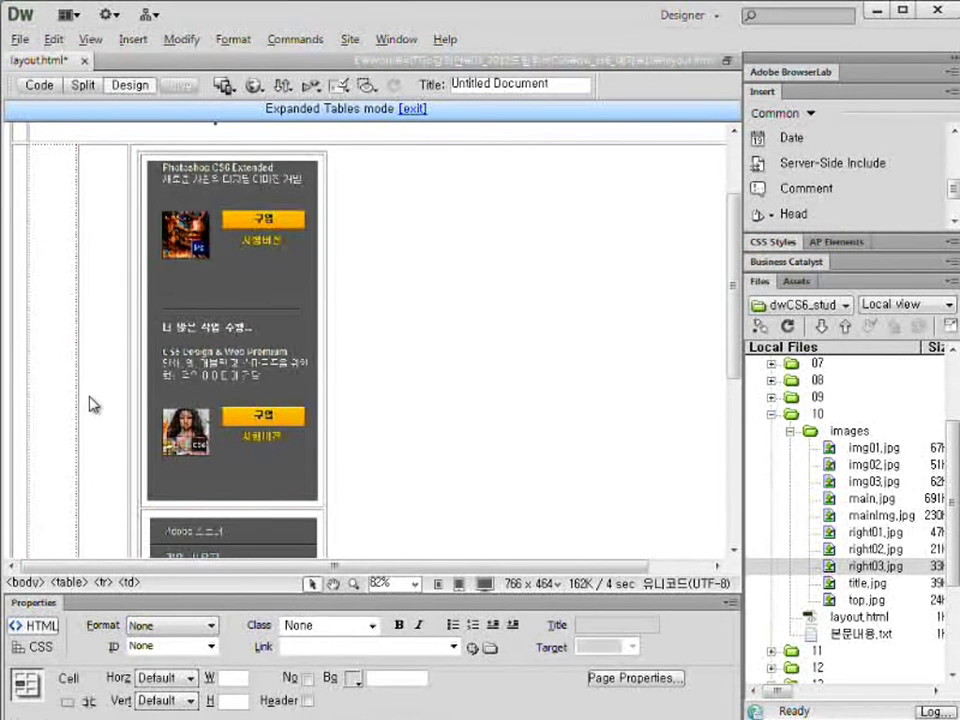
key("ctrl+alt+t")
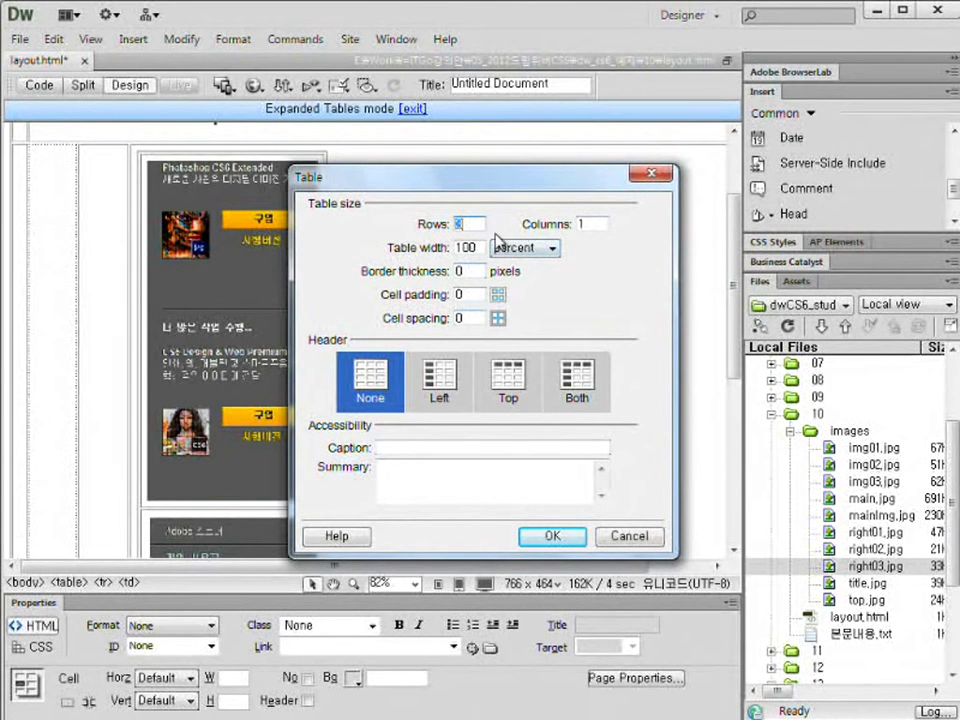
left_click(530, 538)
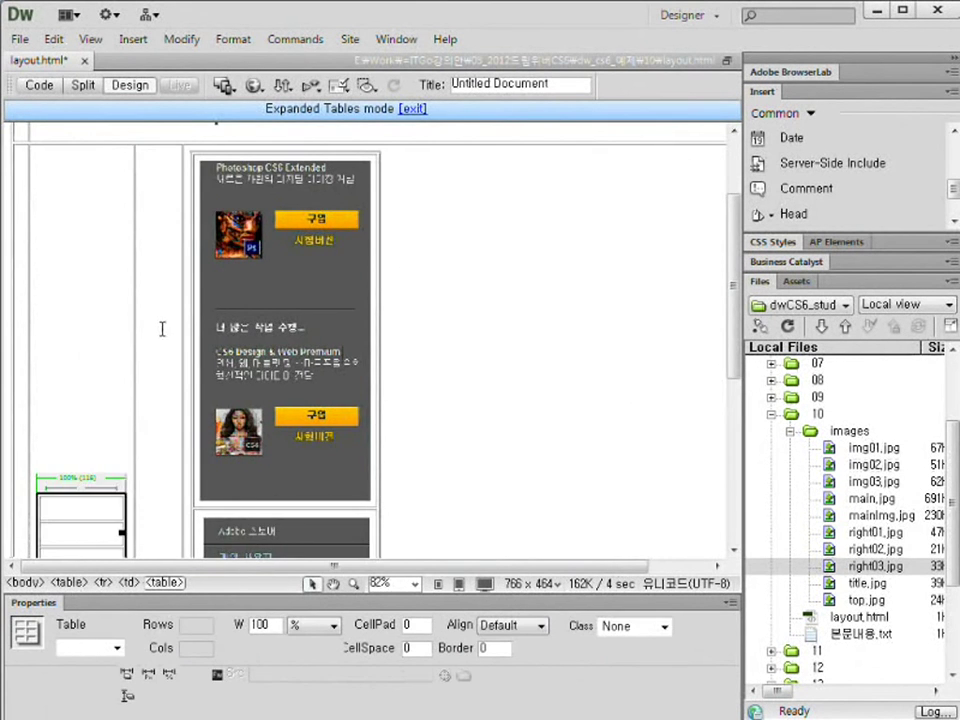
Step: Insert the image mainImg.jpg into the first row of the new three-row table without alternate text
scroll(117, 390, "down", 5)
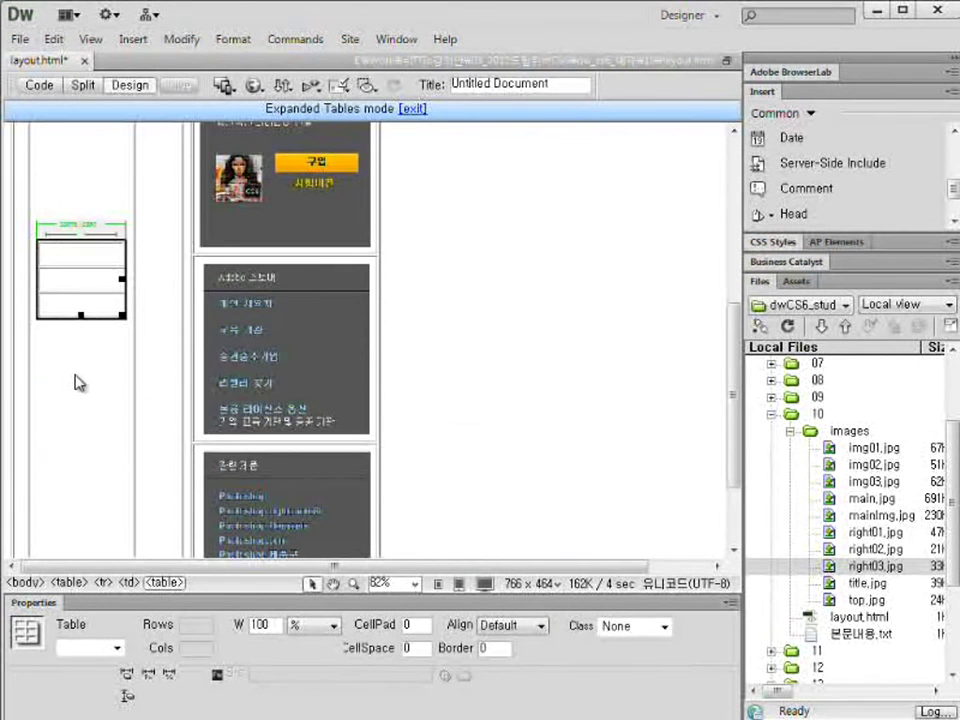
scroll(70, 378, "up", 4)
scroll(61, 376, "down", 3)
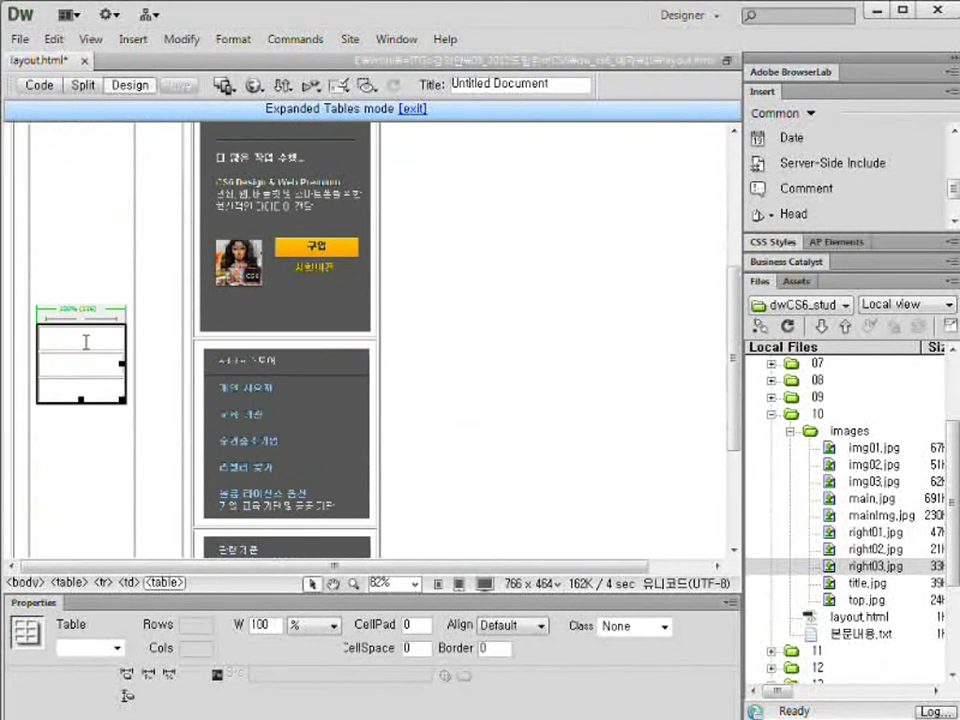
left_click(86, 342)
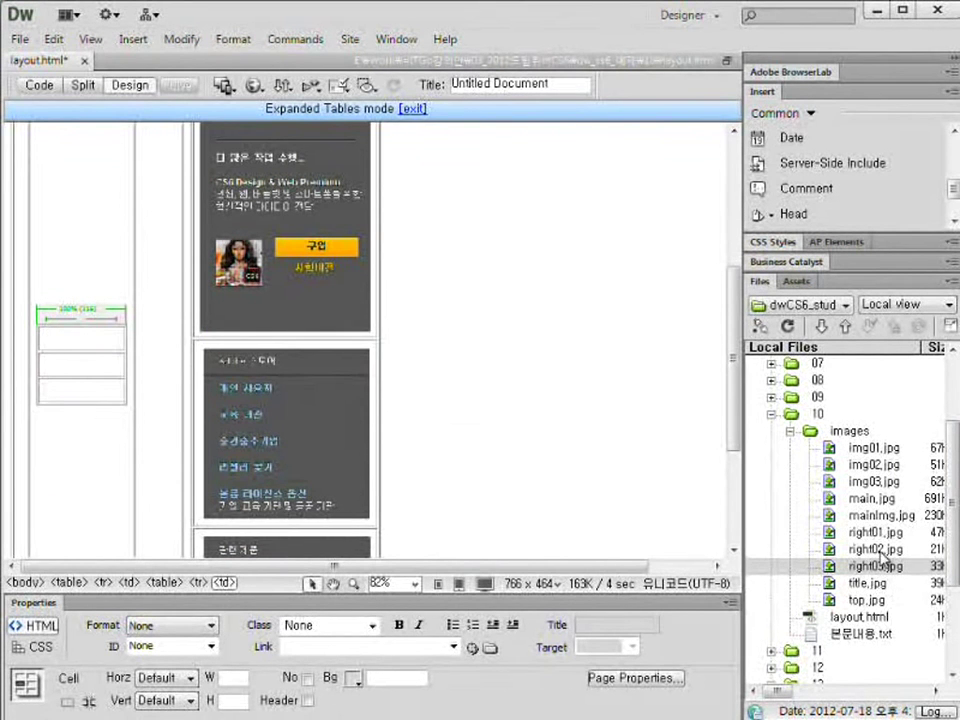
left_click(902, 518)
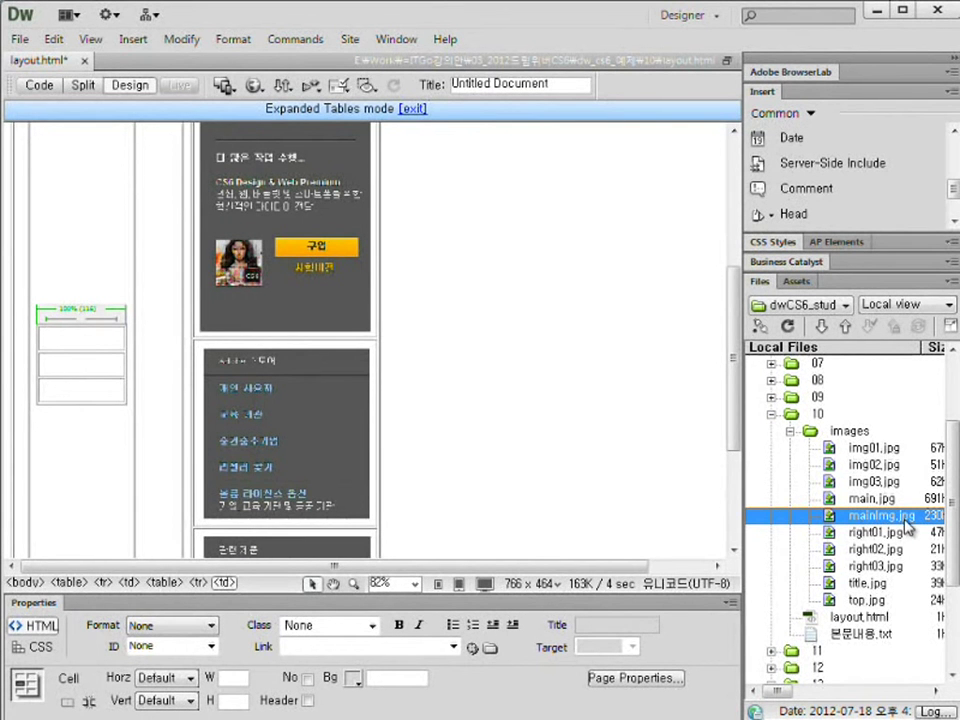
left_click_drag(886, 522, 51, 336)
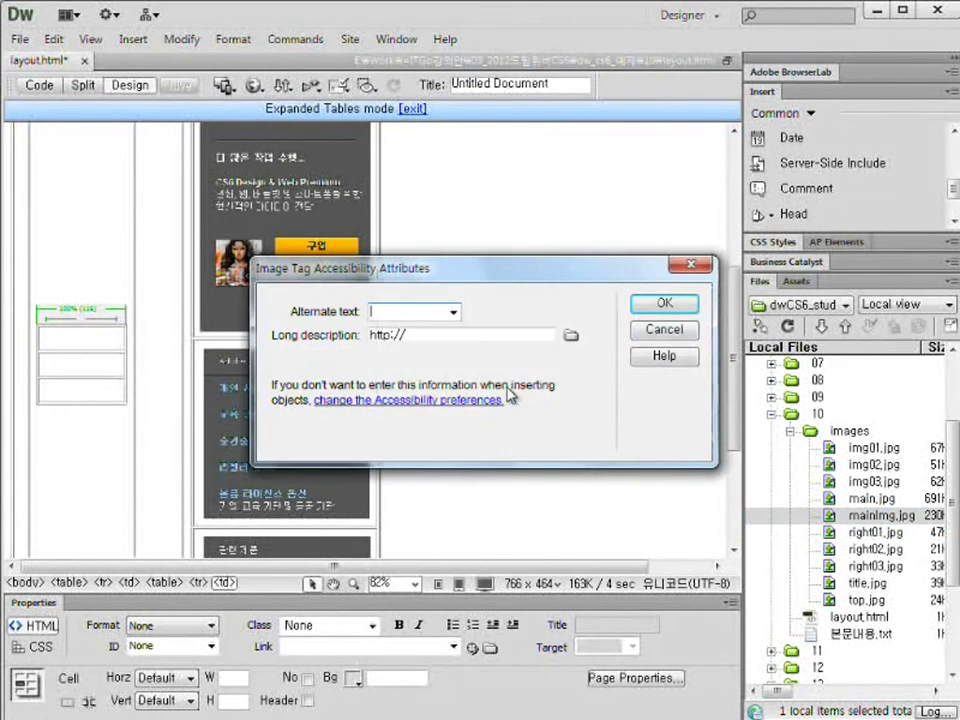
left_click(678, 330)
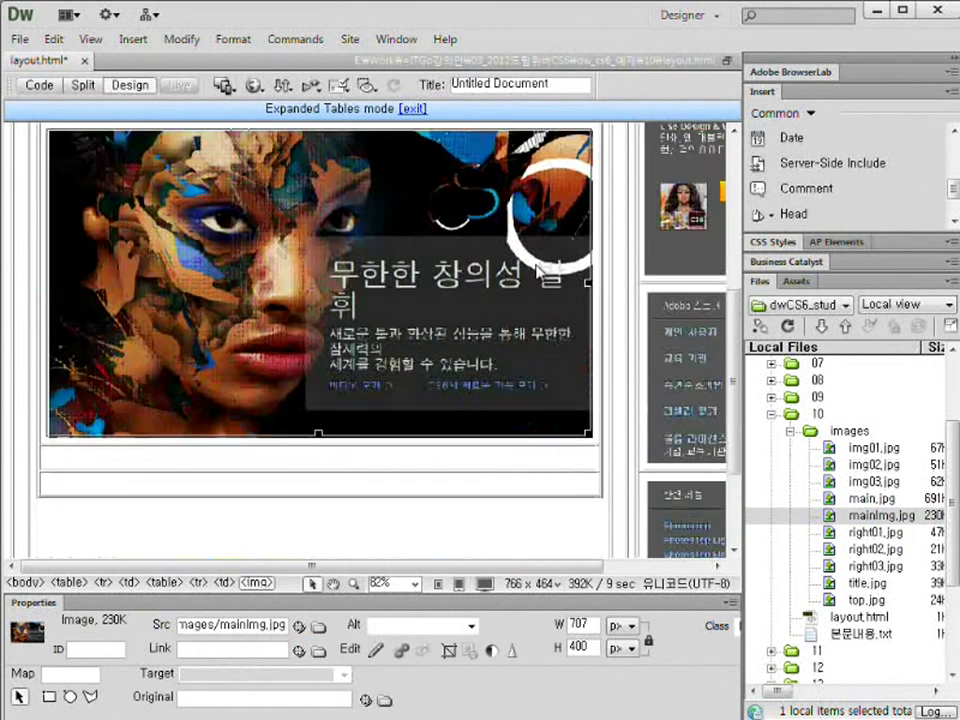
Step: Place the cursor in the row below the main image and copy all the text from the file 본문내용.txt
scroll(400, 440, "down", 2)
left_click(400, 433)
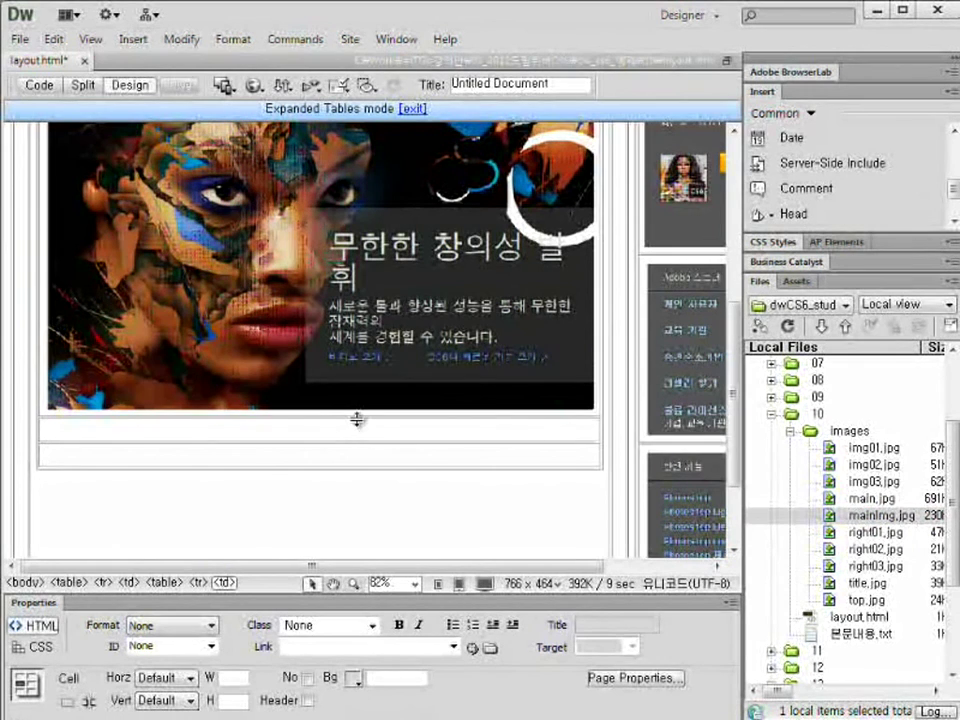
right_click(873, 636)
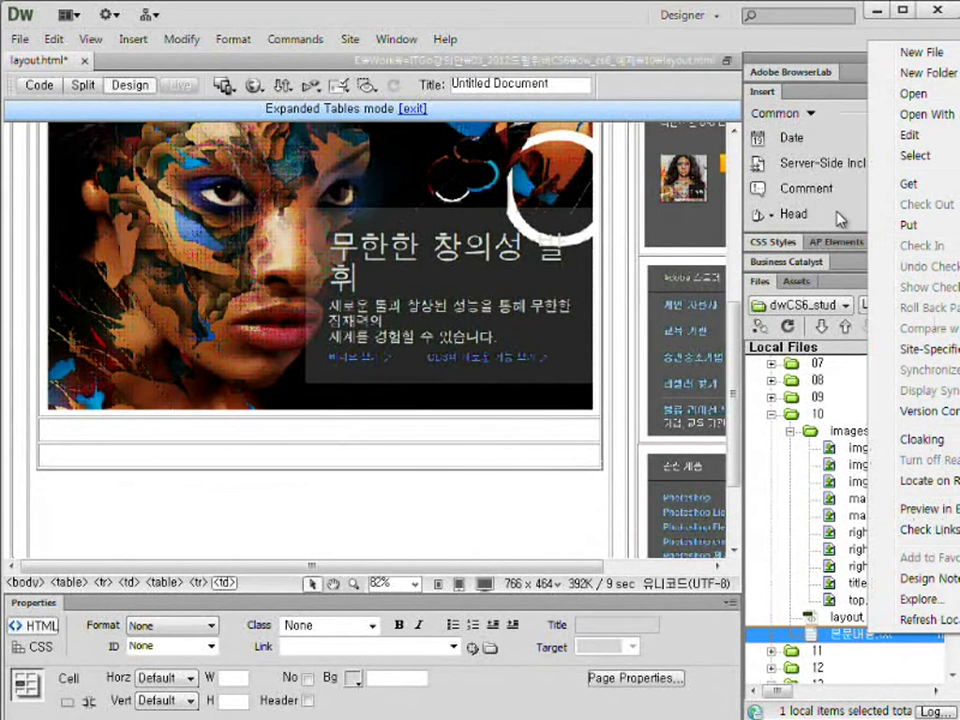
left_click(913, 94)
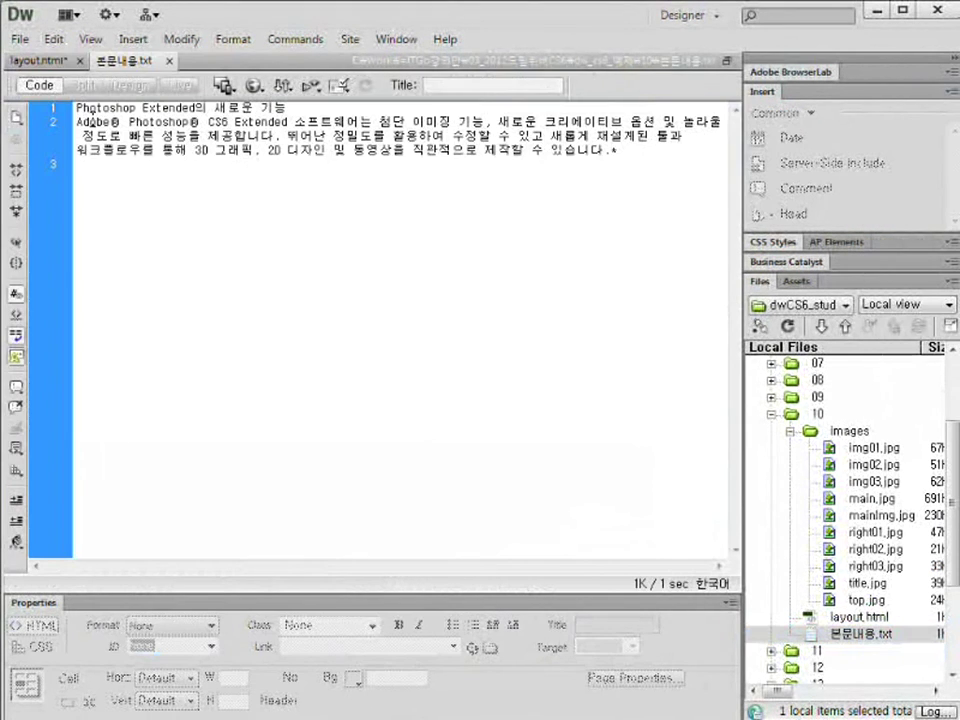
left_click_drag(78, 107, 686, 160)
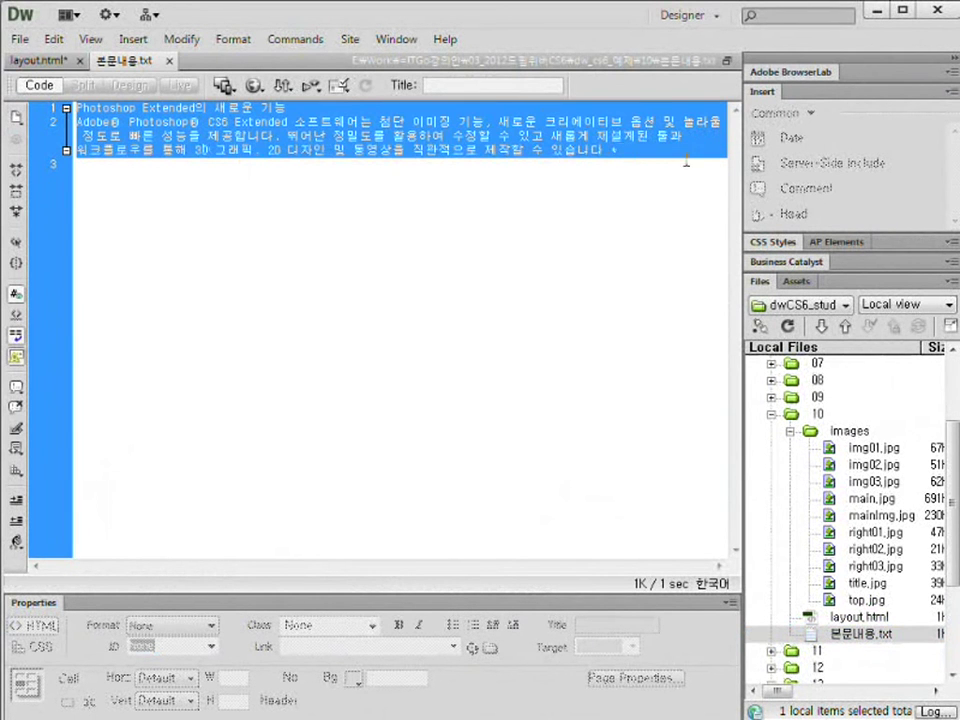
right_click(236, 141)
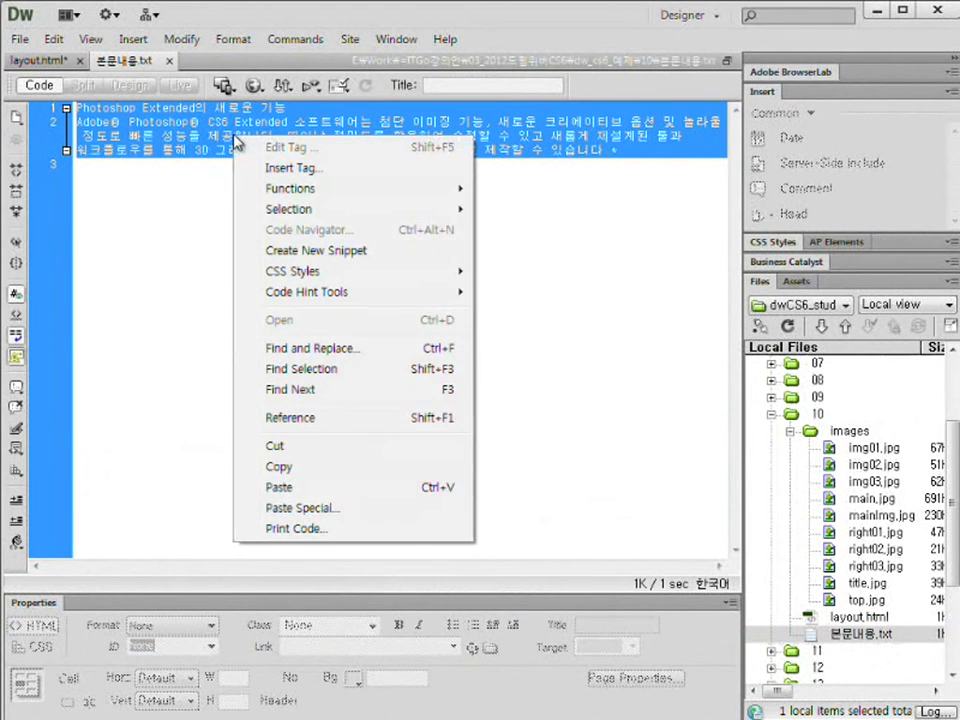
left_click(296, 469)
Step: Paste the copied text into the row below the main image in layout.html and break its title line into a separate paragraph
left_click(48, 60)
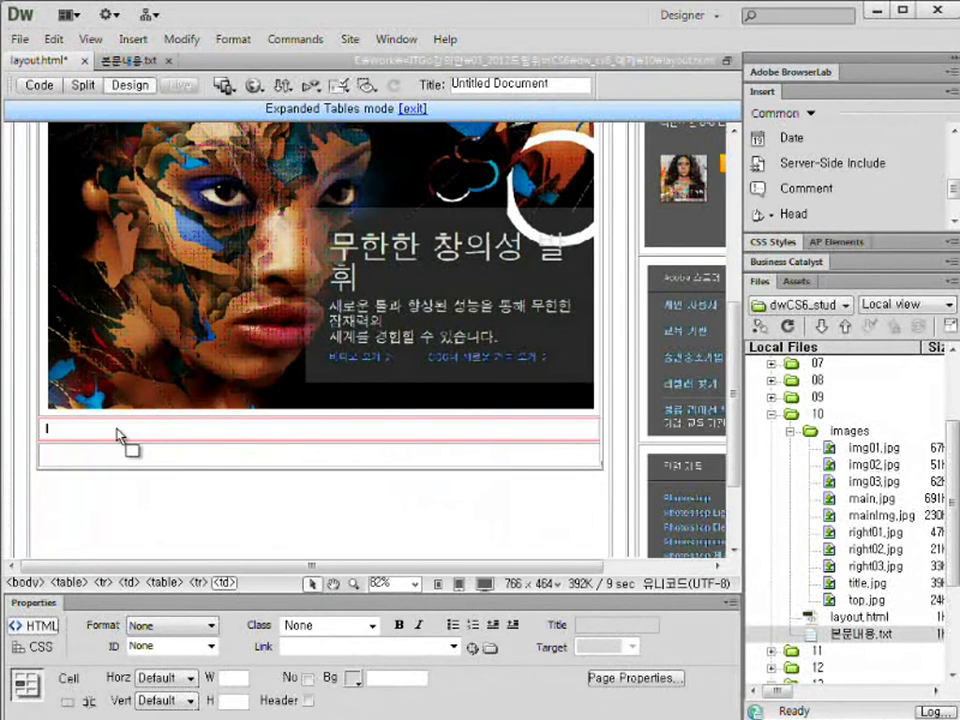
key("ctrl+v")
key("BackSpace")
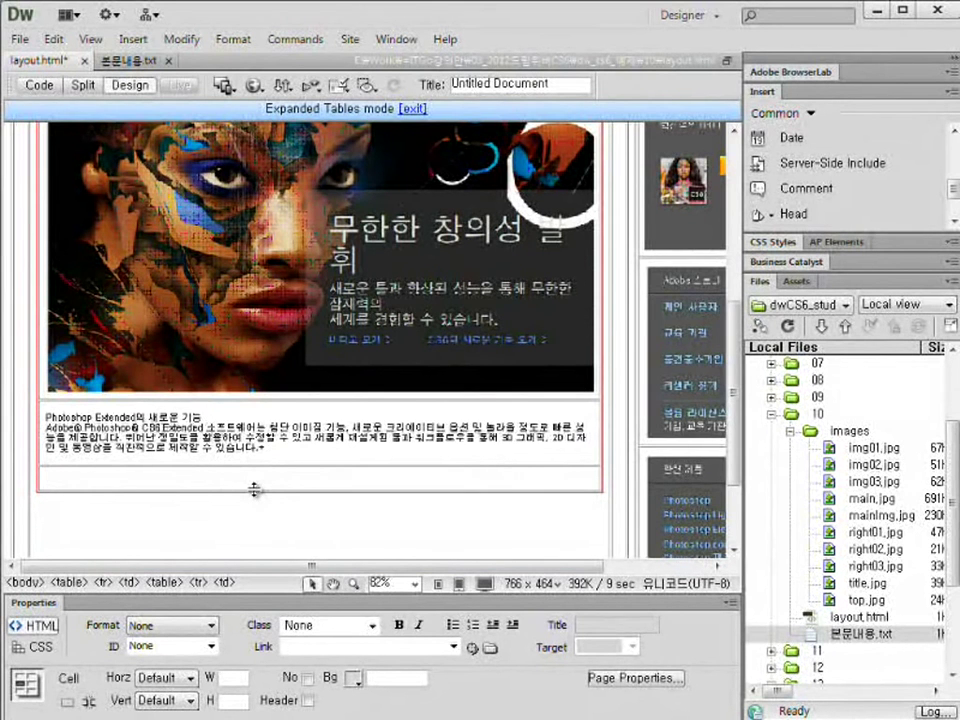
key("Return")
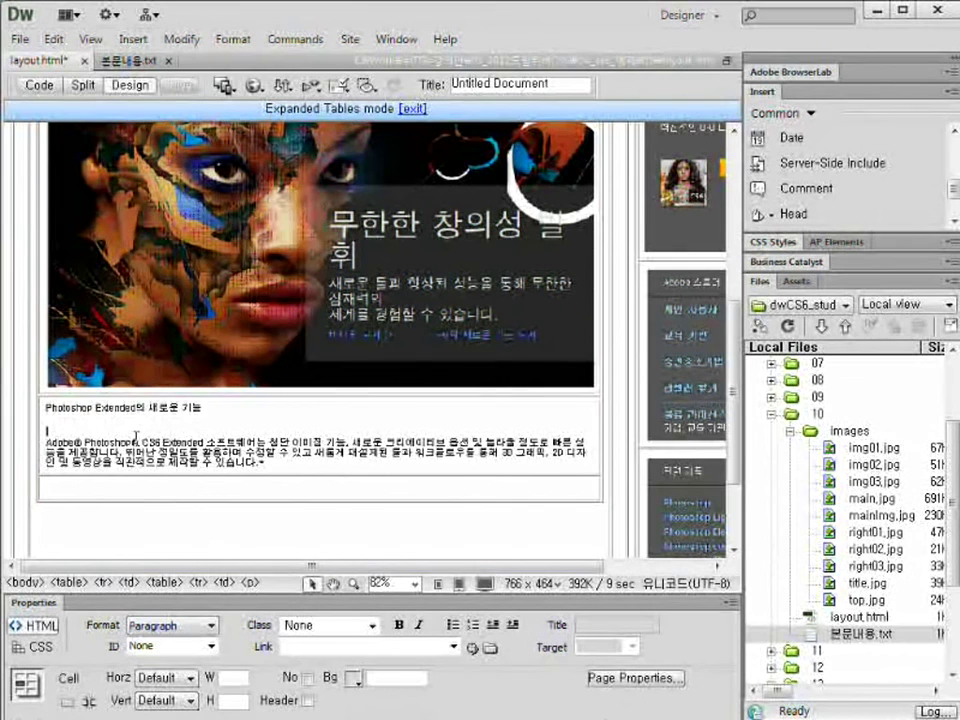
Step: Format the title line "Photoshop Extended의 새로운 기능" as Heading 1
left_click_drag(205, 406, 40, 406)
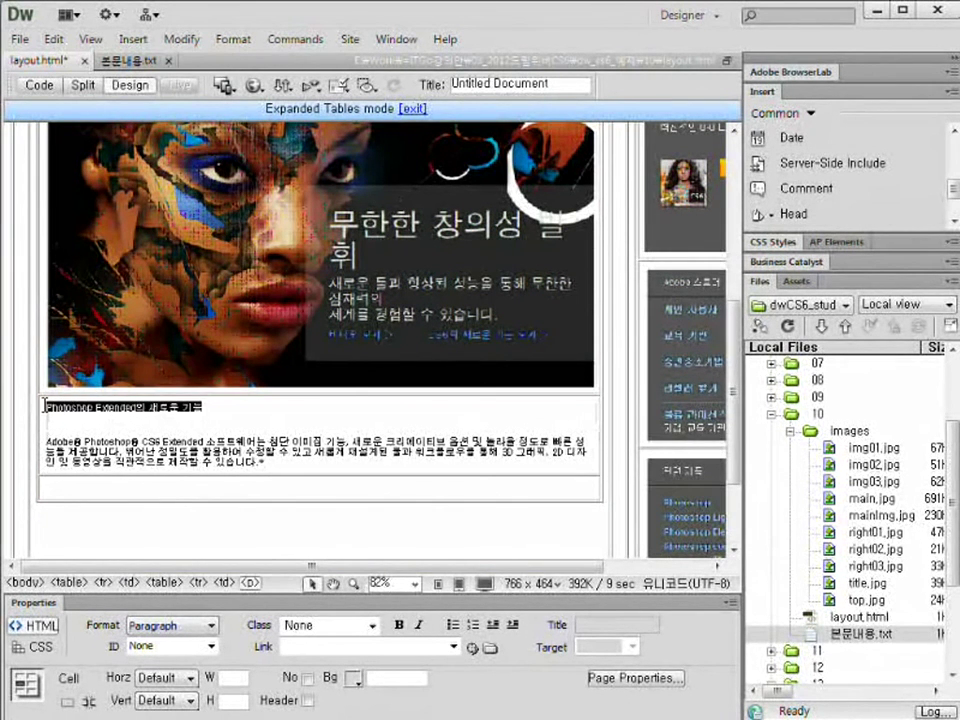
left_click(193, 636)
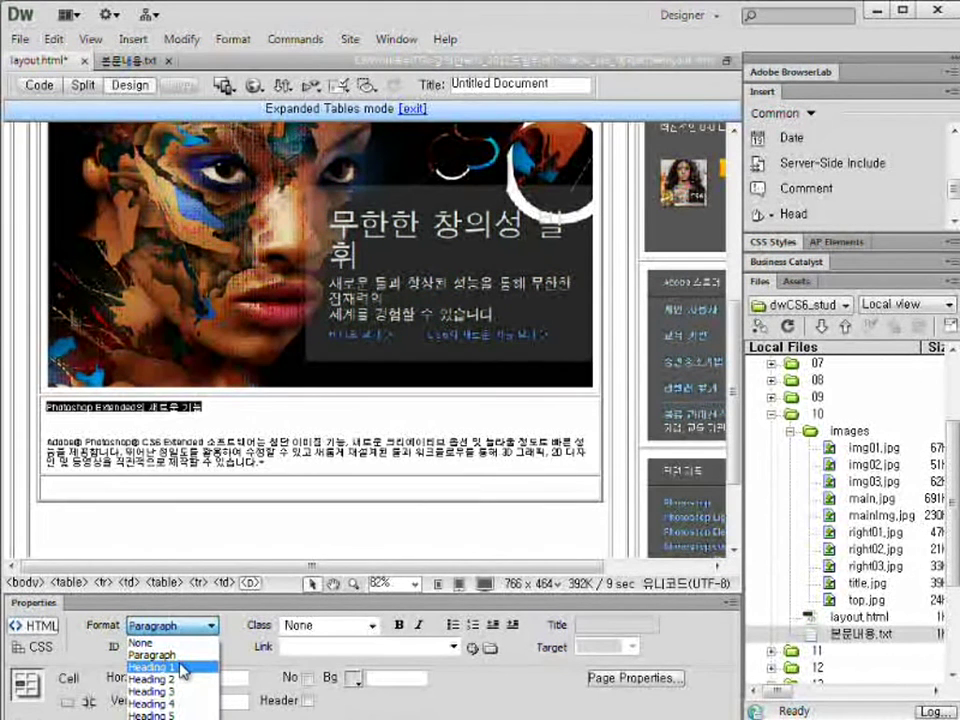
left_click(183, 667)
left_click(185, 437)
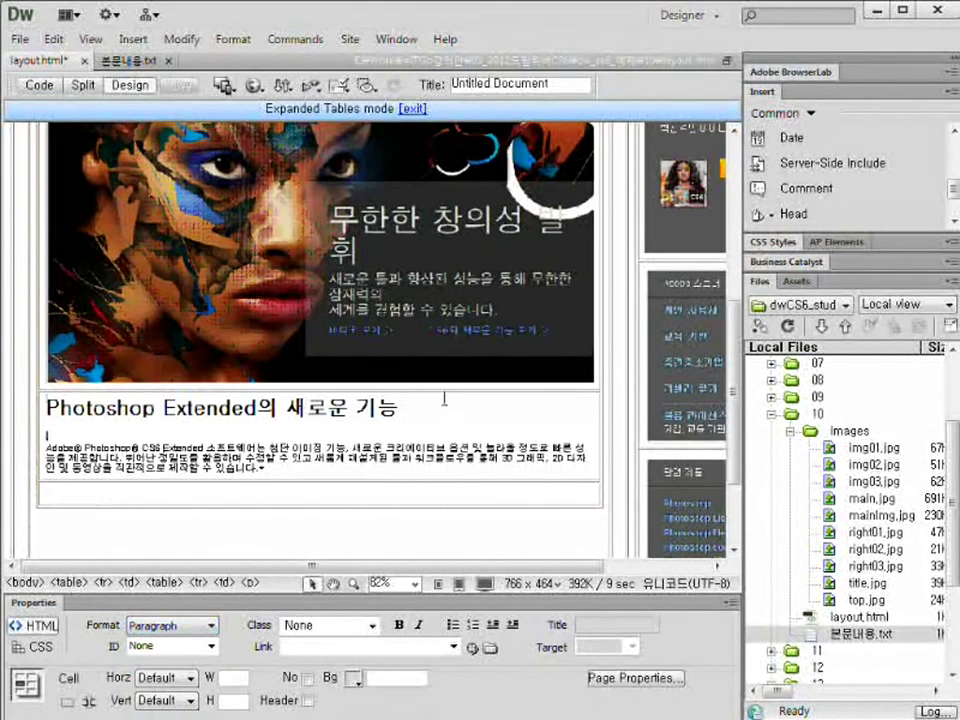
Step: Format the description paragraph below the title "Photoshop Extended의 새로운 기능" as Heading 4
left_click_drag(281, 476, 44, 447)
left_click(168, 628)
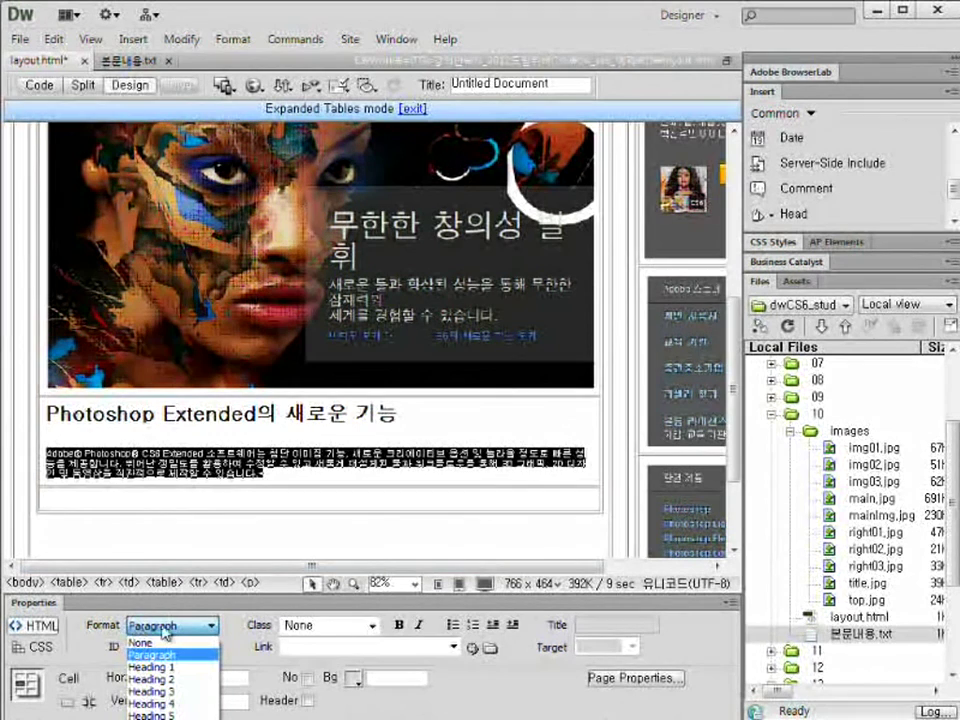
left_click(166, 704)
left_click(401, 476)
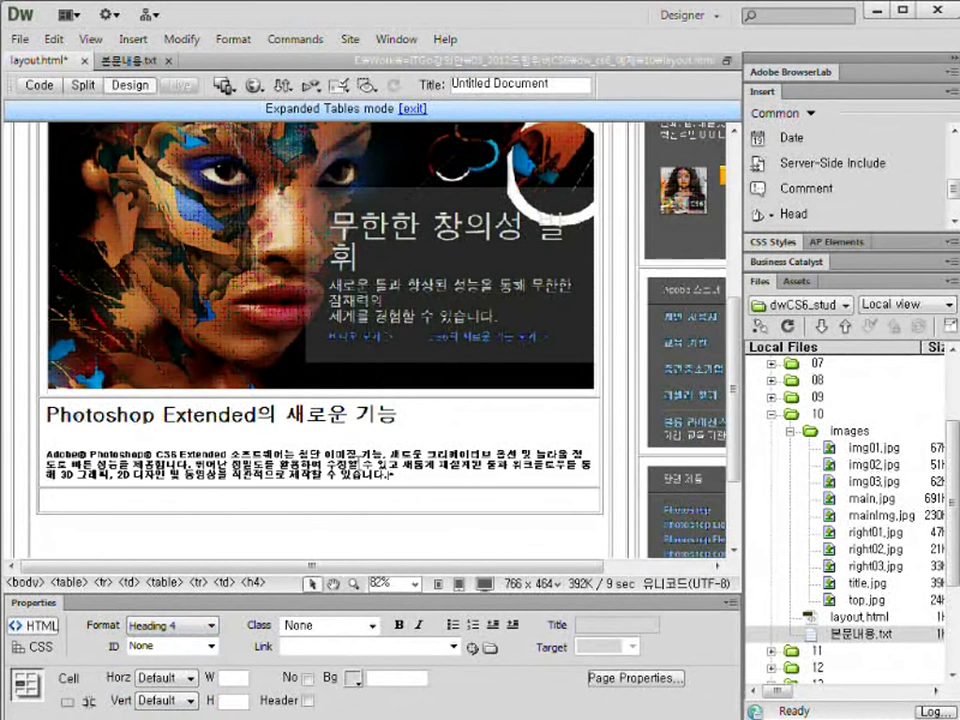
Step: Insert a table with one row and three columns at 100 percent width in the empty row below the description text
scroll(322, 399, "down", 1)
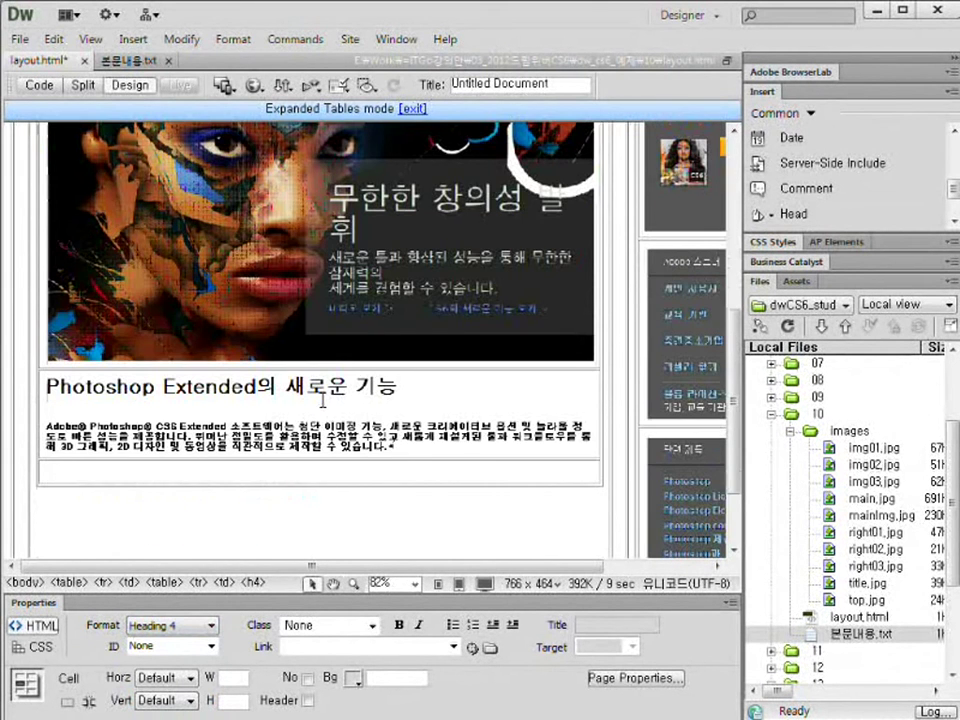
left_click(190, 477)
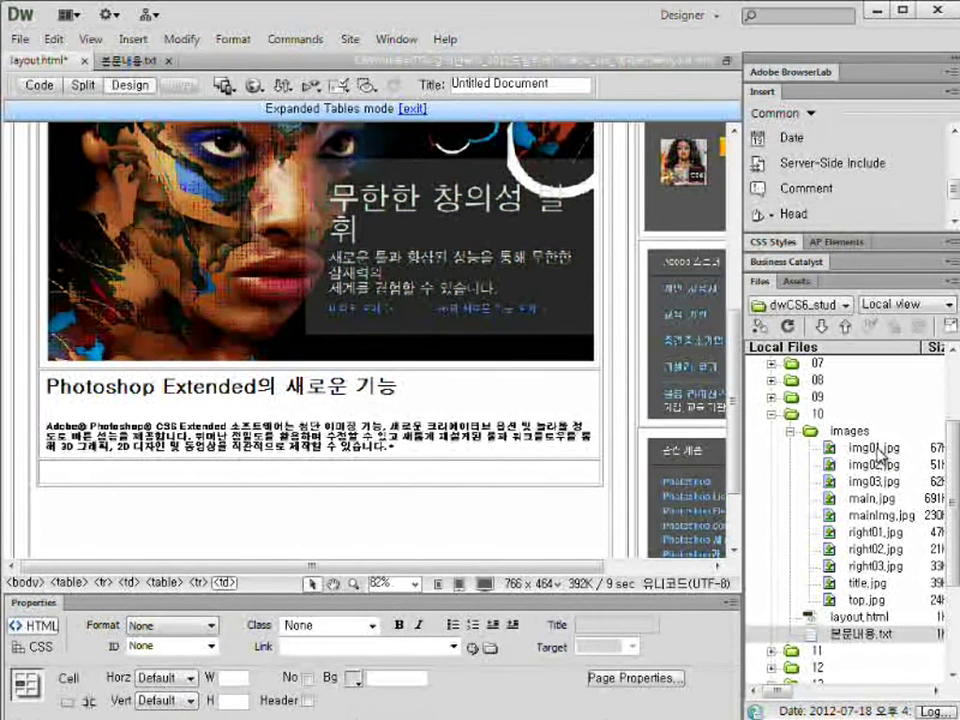
mouse_move(862, 458)
left_mouse_down()
mouse_move(828, 443)
mouse_move(879, 458)
left_mouse_up()
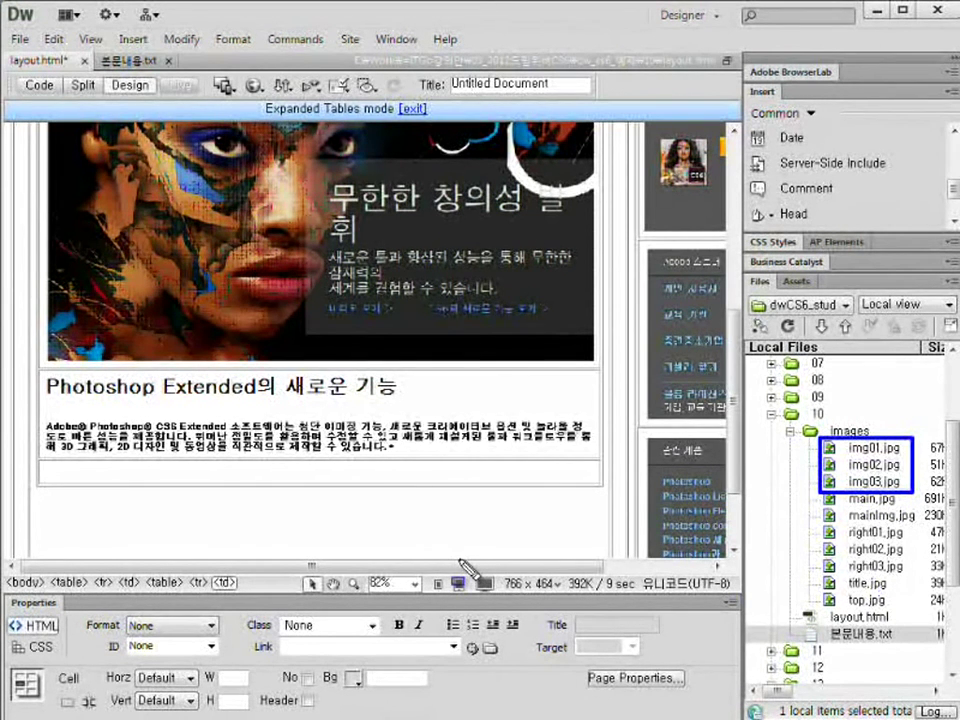
left_click_drag(462, 562, 272, 478)
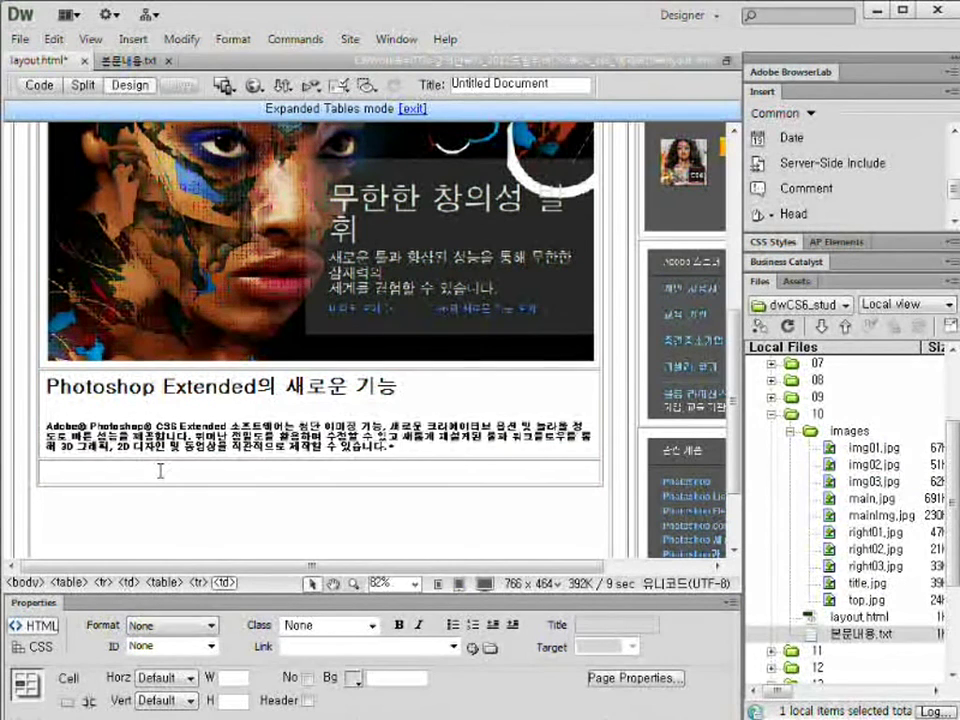
key("ctrl+alt+t")
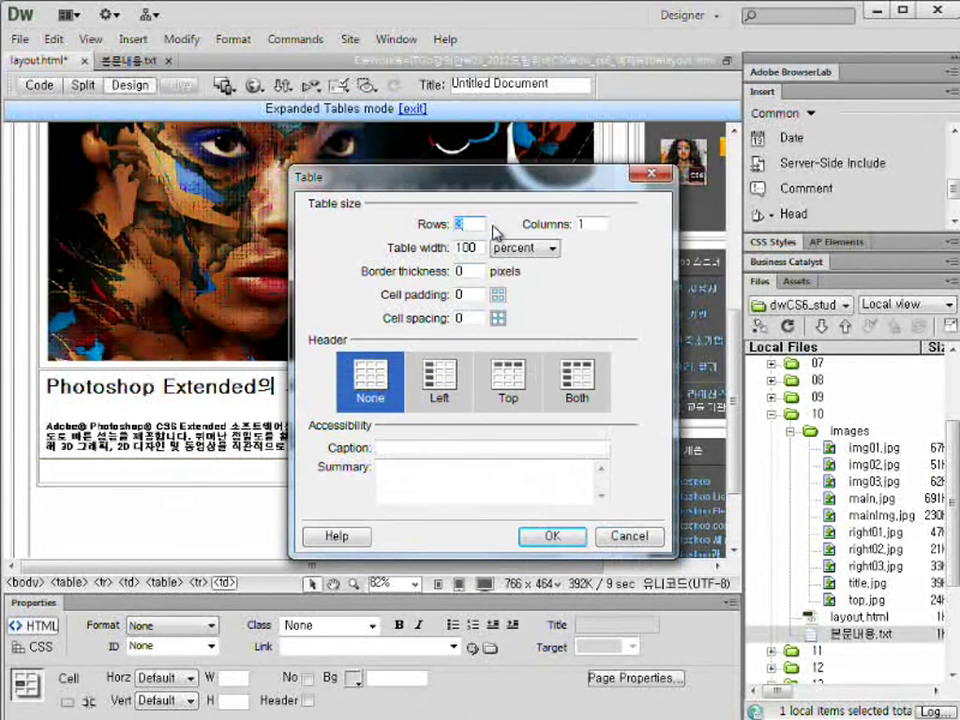
type("1")
double_click(585, 225)
type("3")
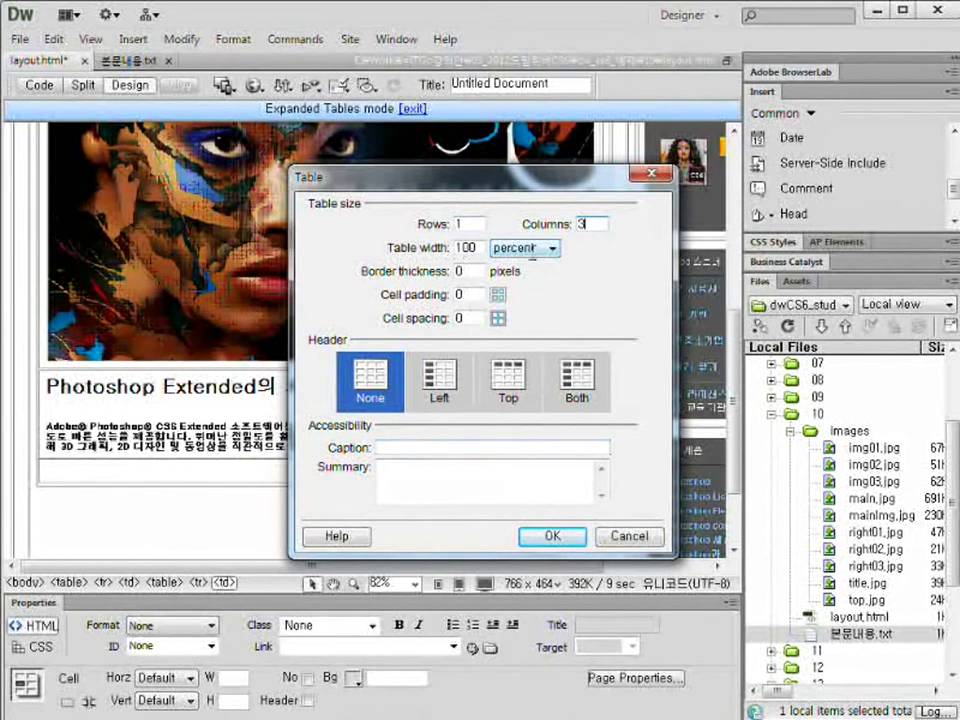
left_click(551, 536)
Step: Insert the image img01.jpg into the first cell of the new three-column table without alternate text
left_click(129, 469)
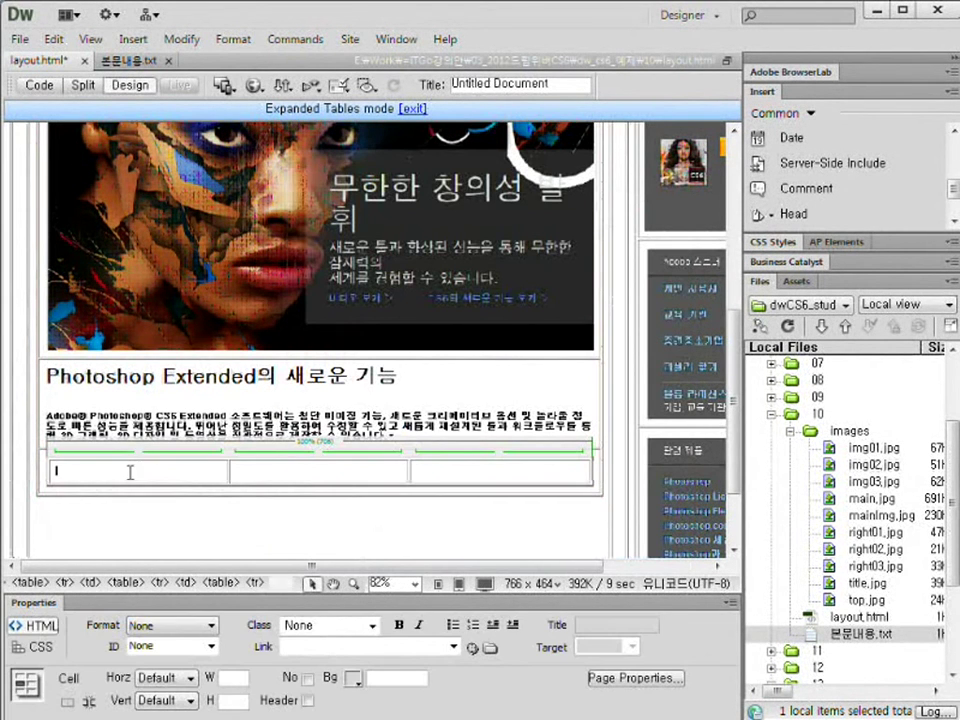
left_click(347, 477)
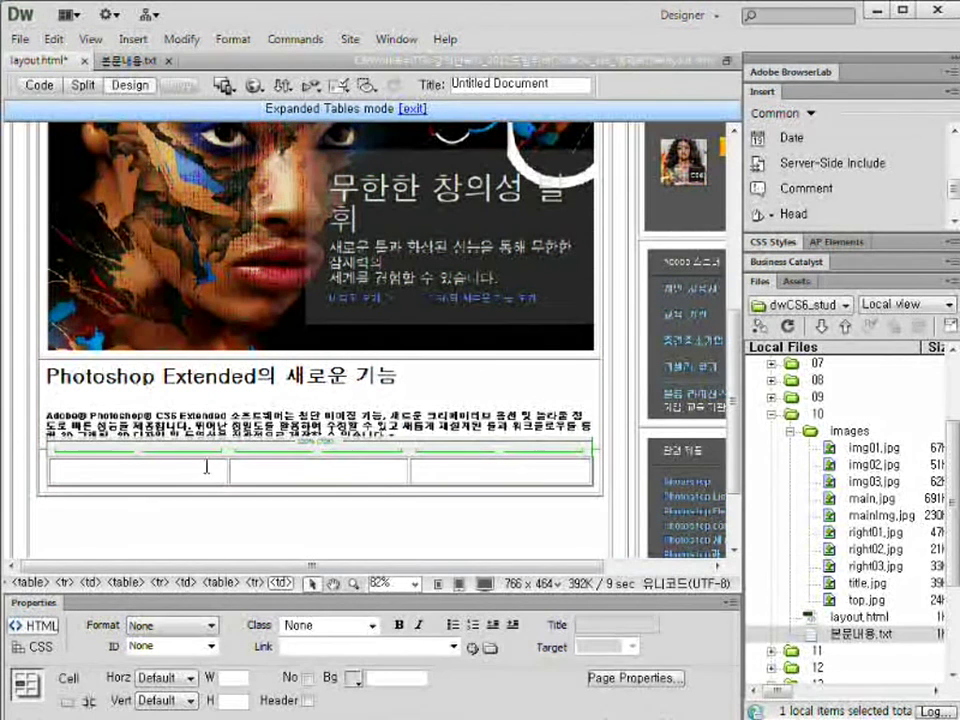
left_click(163, 487)
left_click(165, 475)
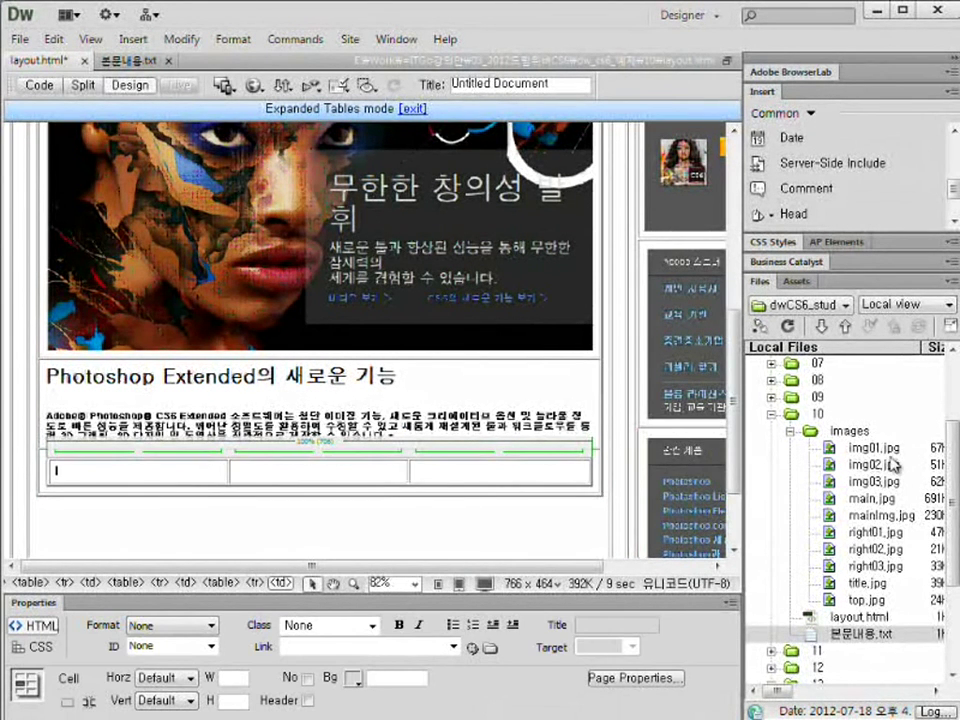
left_click_drag(886, 455, 234, 482)
left_click(661, 329)
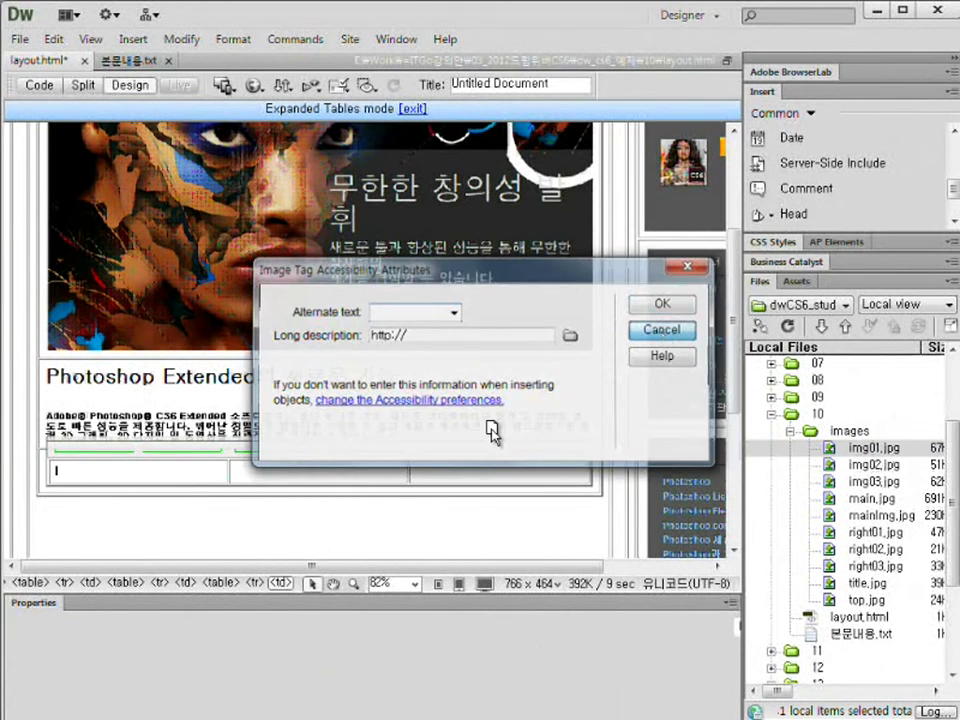
Step: Insert img02.jpg into the second cell and img03.jpg into the third cell of the three-column table, both without alternate text
scroll(549, 437, "down", 3)
left_click(535, 426)
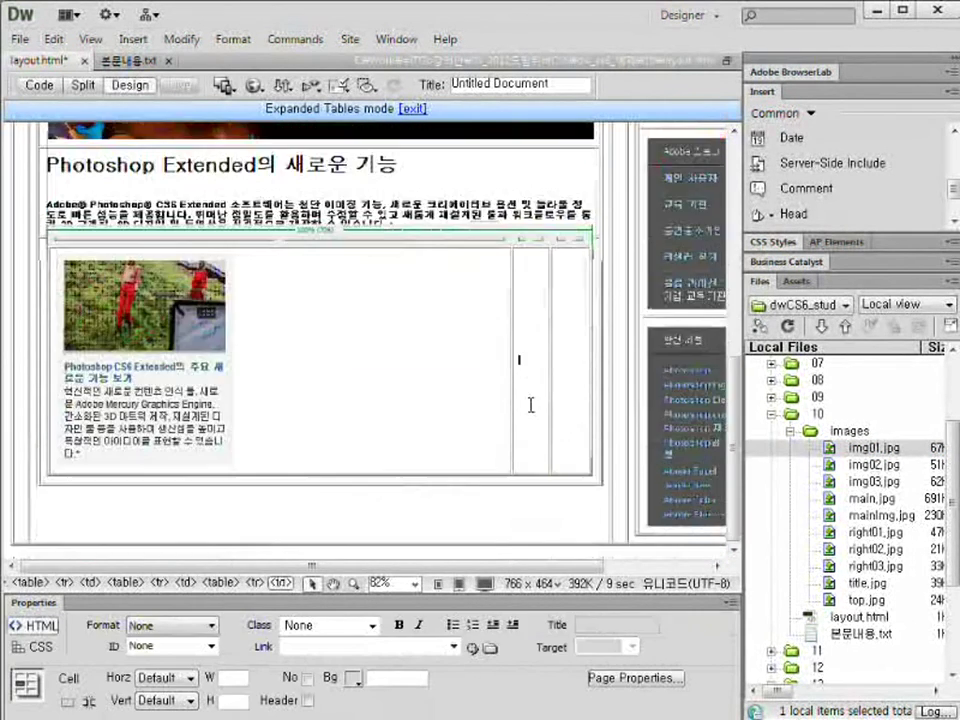
left_click_drag(858, 464, 530, 312)
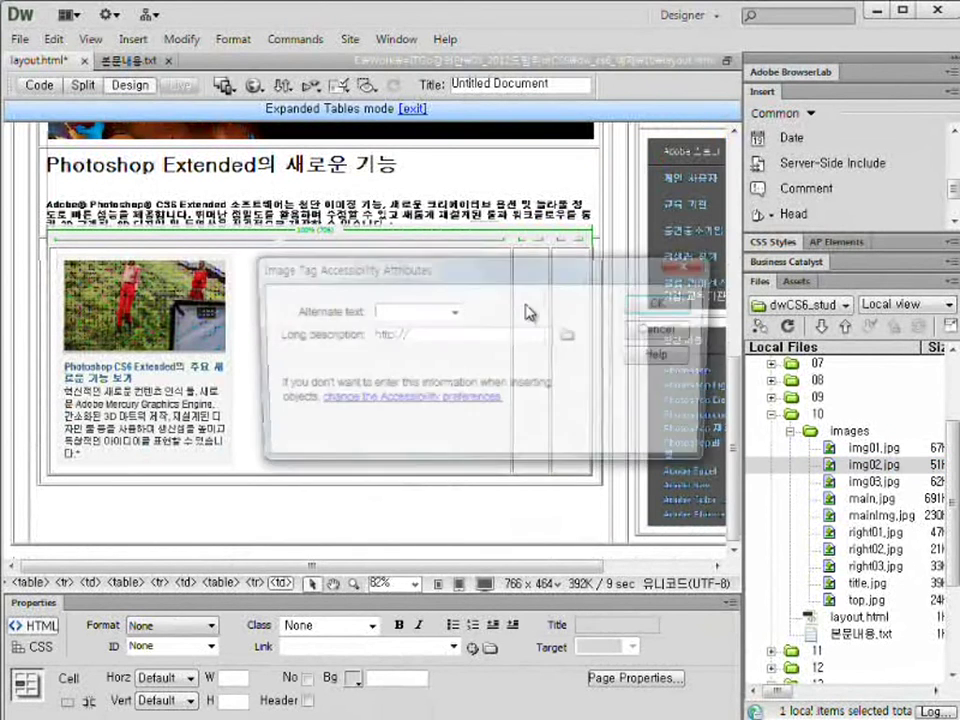
left_click(676, 331)
left_click(582, 348)
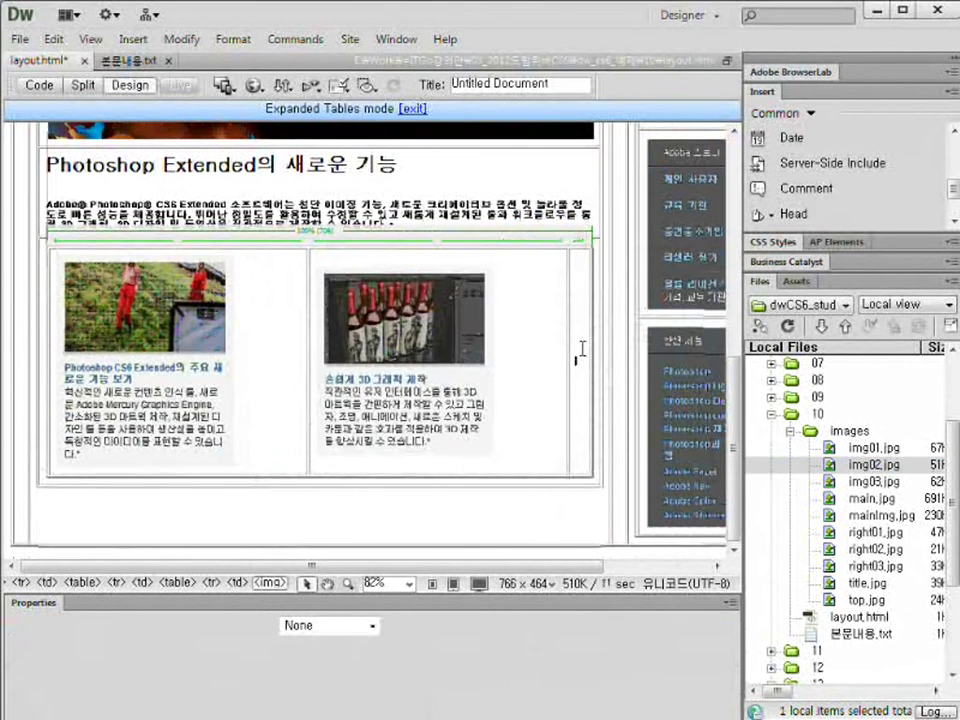
left_click_drag(858, 481, 601, 357)
left_click(660, 331)
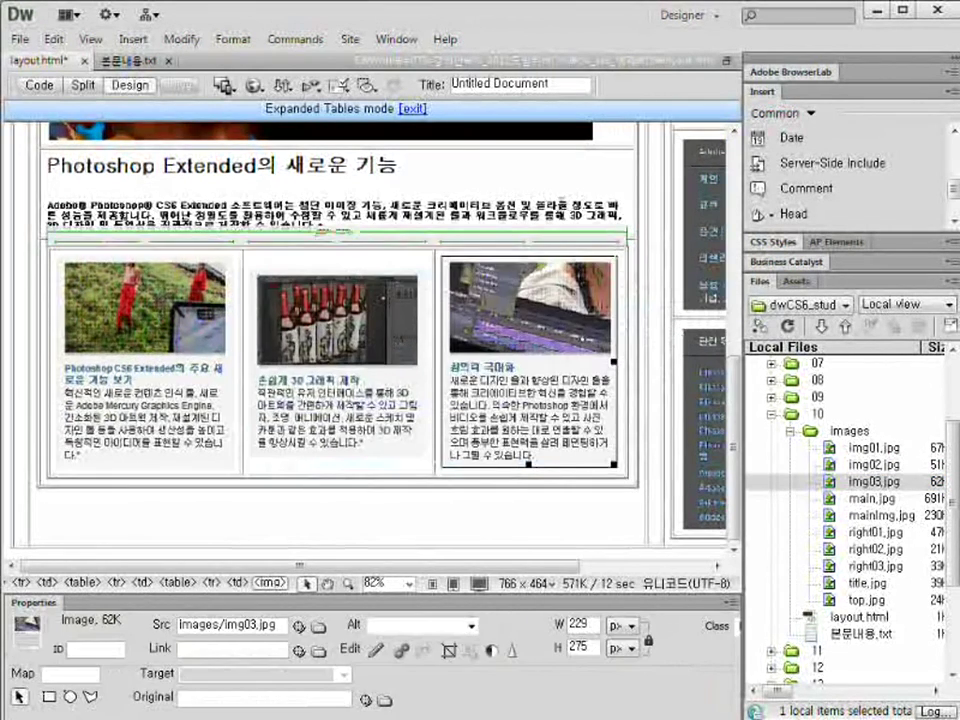
Step: Select the three image cells and set their vertical alignment to Top
left_click(560, 193)
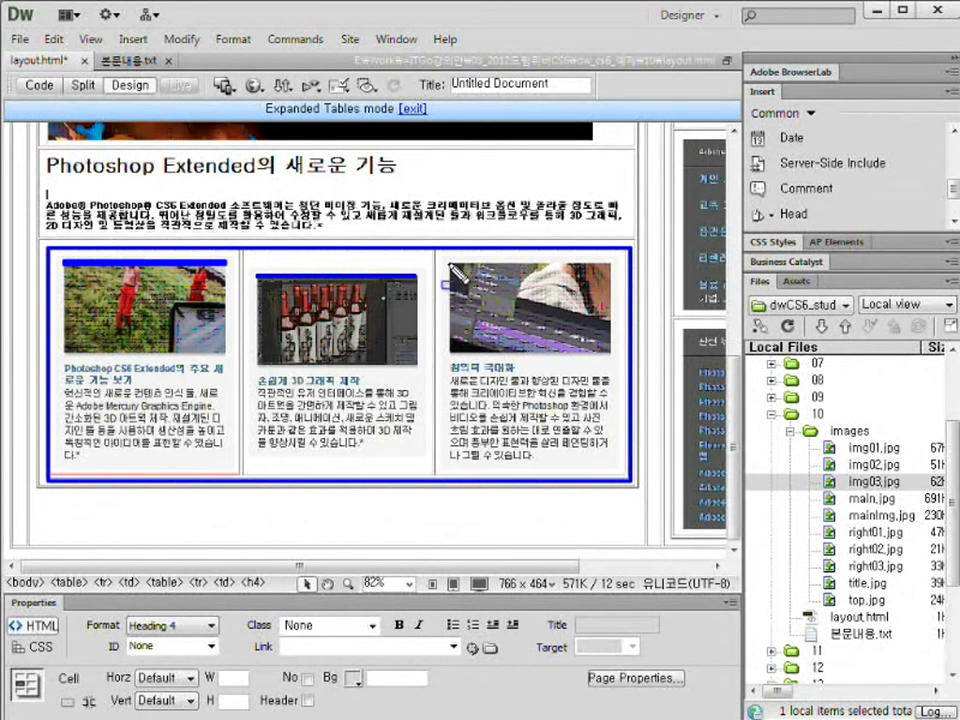
left_click_drag(272, 378, 258, 332)
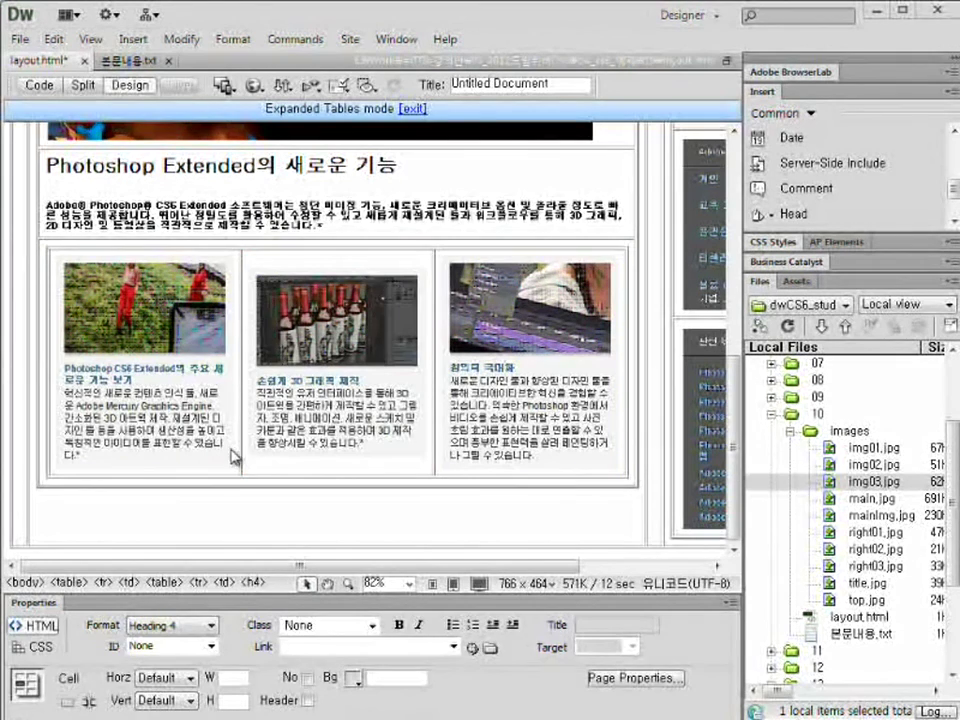
left_click(233, 456)
left_click(260, 335)
left_click(230, 418)
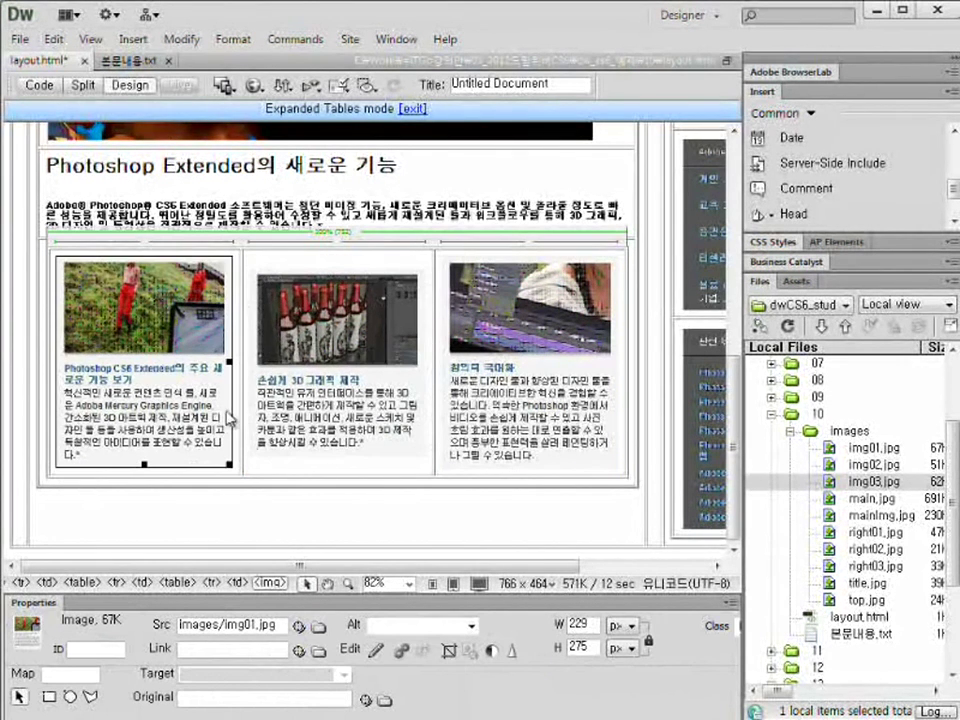
left_click_drag(180, 280, 497, 298)
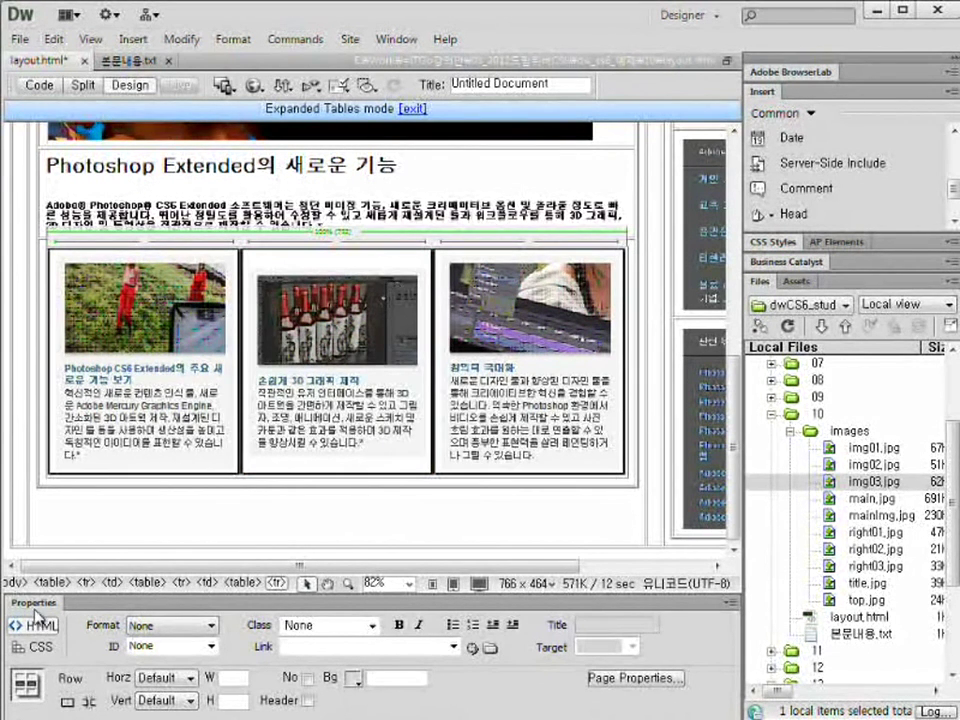
left_click(151, 701)
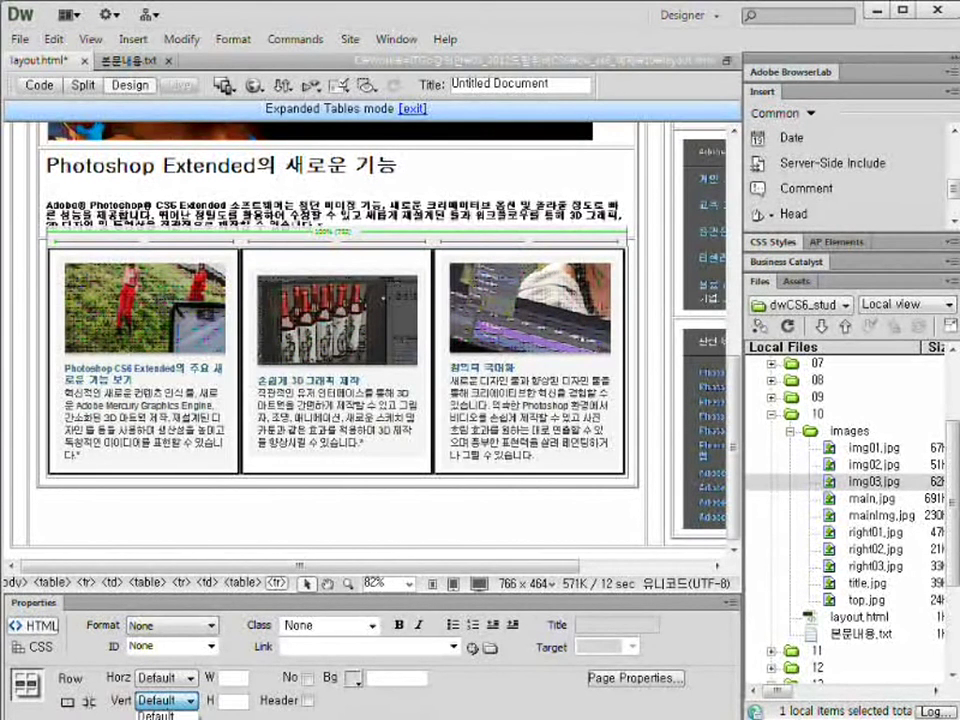
key("Down")
key("Return")
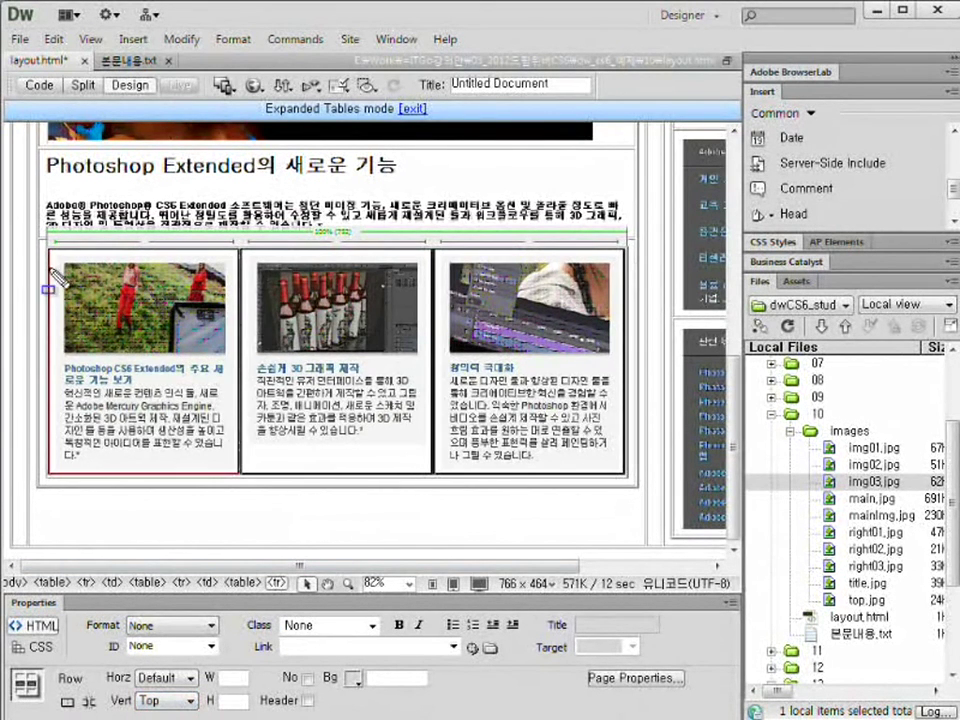
left_click_drag(58, 266, 598, 266)
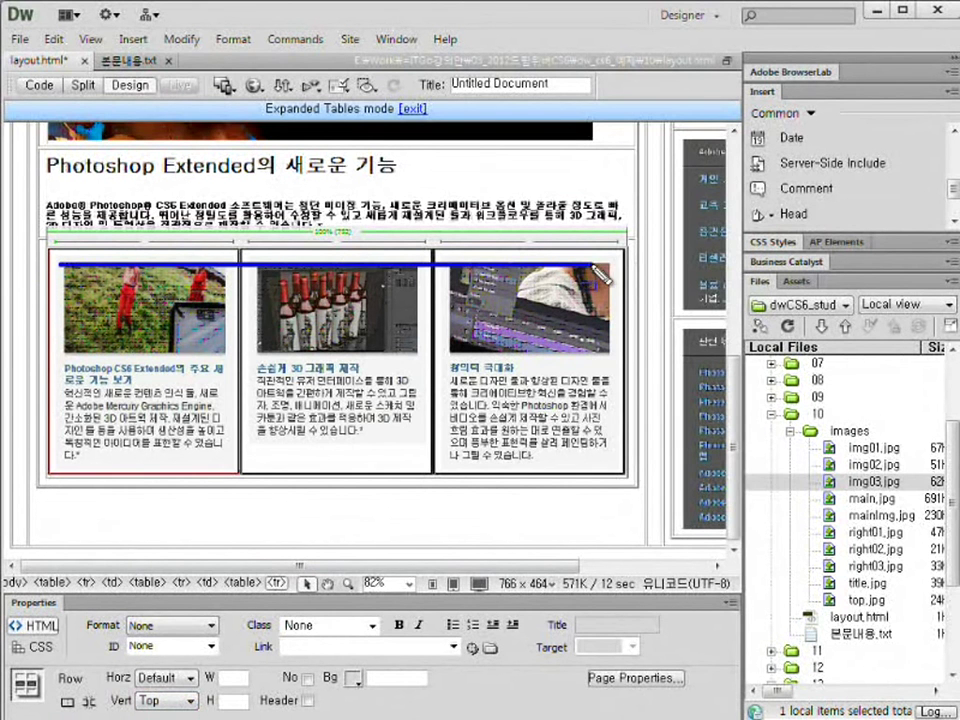
key("Escape")
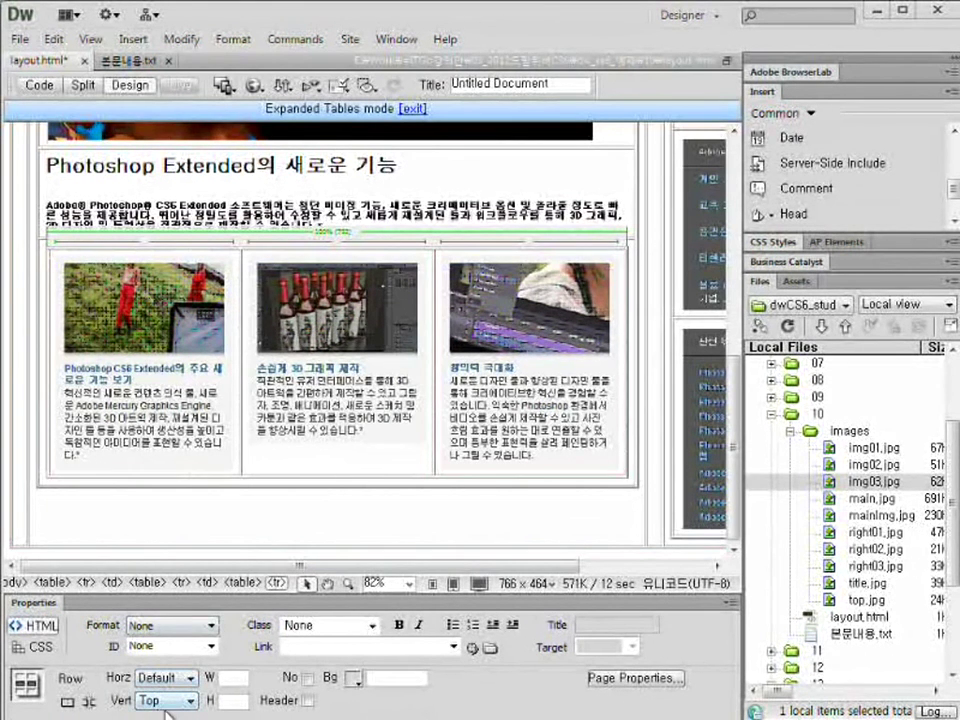
left_click_drag(105, 677, 207, 715)
key("Escape")
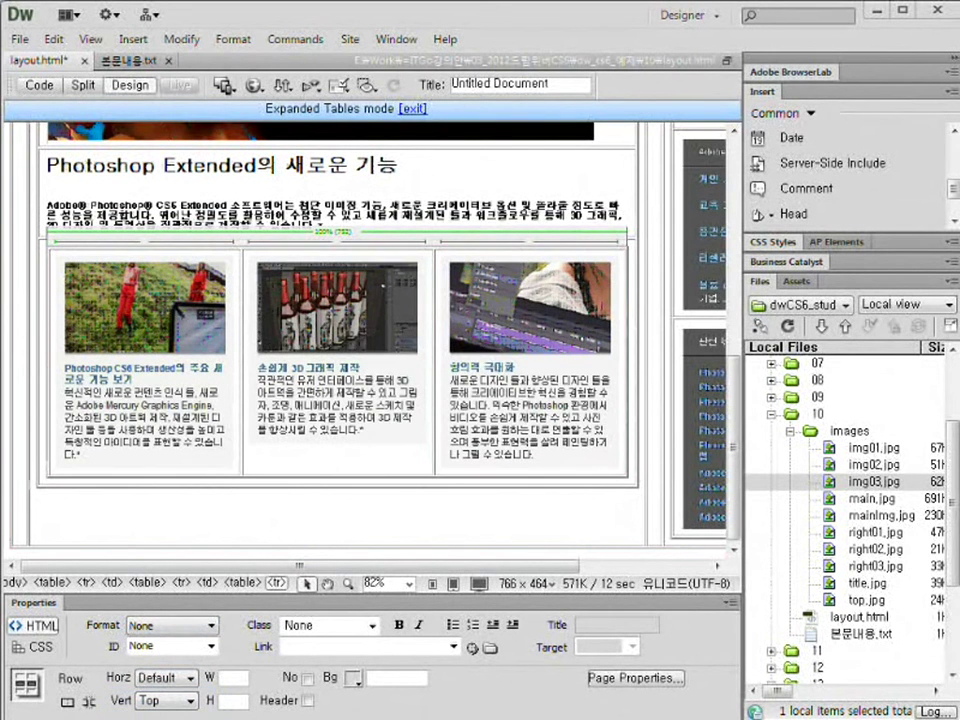
Step: Select the three-row content table and examine its vertical position against the neighbouring banner table
left_click(458, 195)
scroll(497, 443, "up", 5)
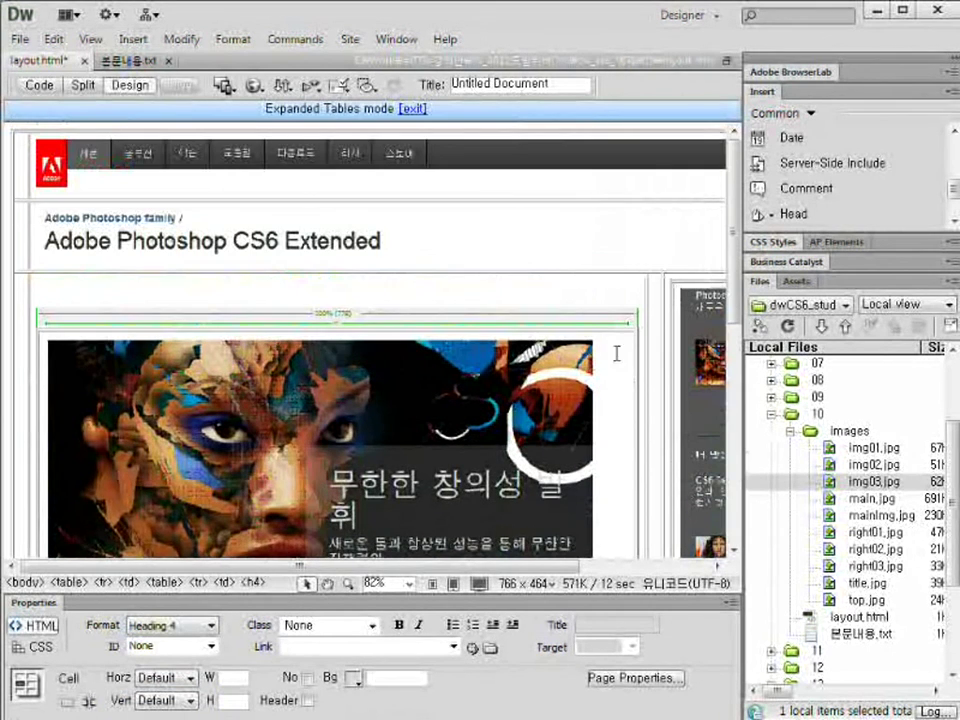
left_click(636, 356)
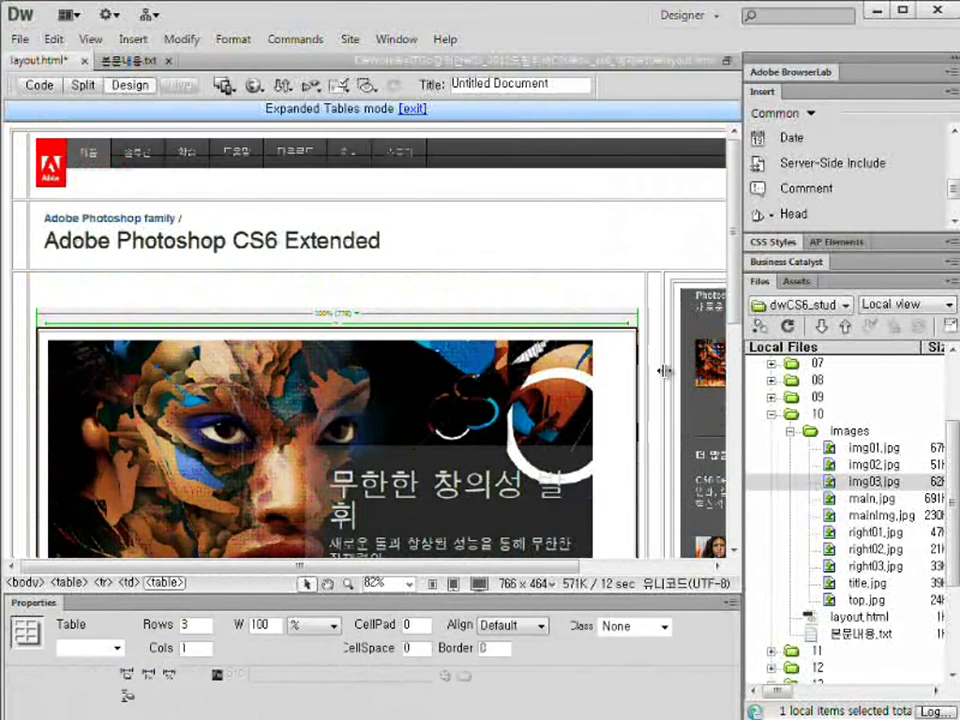
scroll(546, 374, "down", 3)
scroll(544, 372, "down", 3)
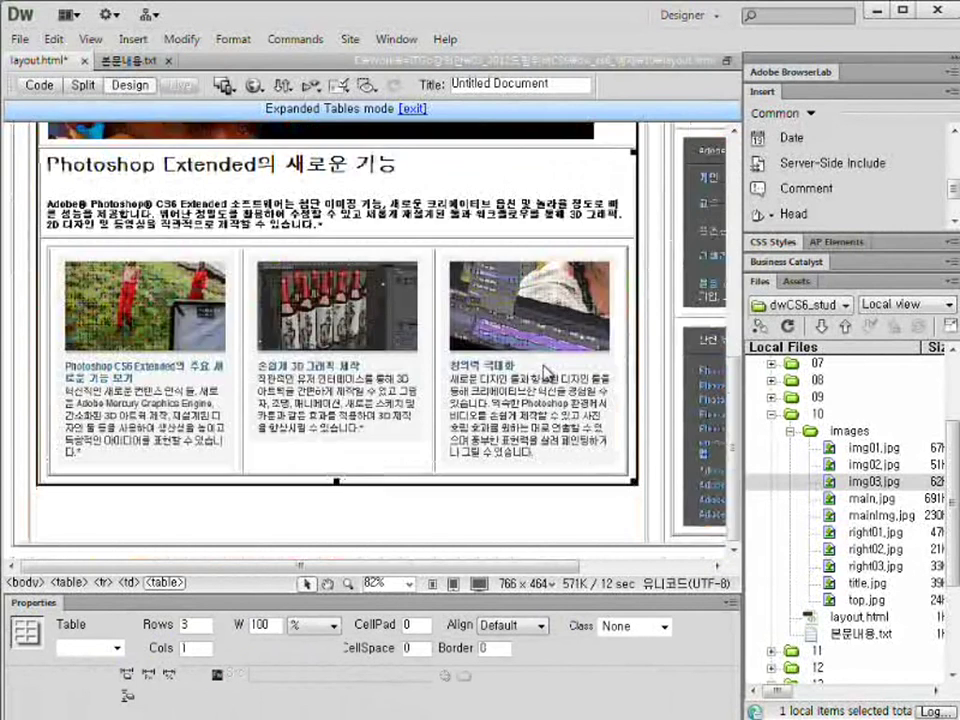
scroll(430, 300, "up", 4)
scroll(428, 353, "down", 4)
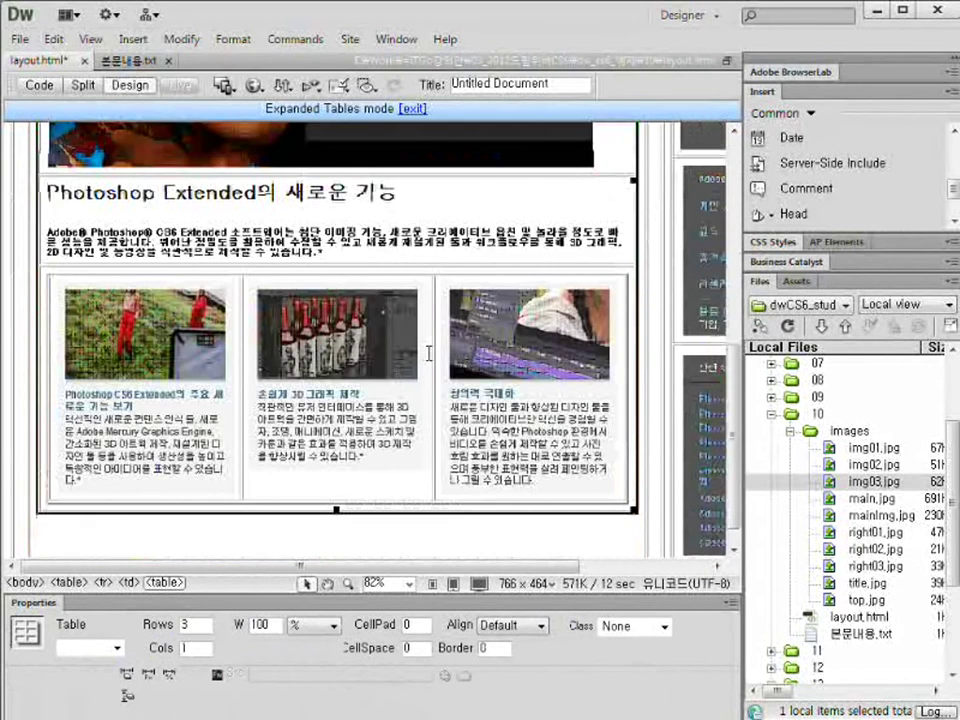
scroll(428, 353, "up", 4)
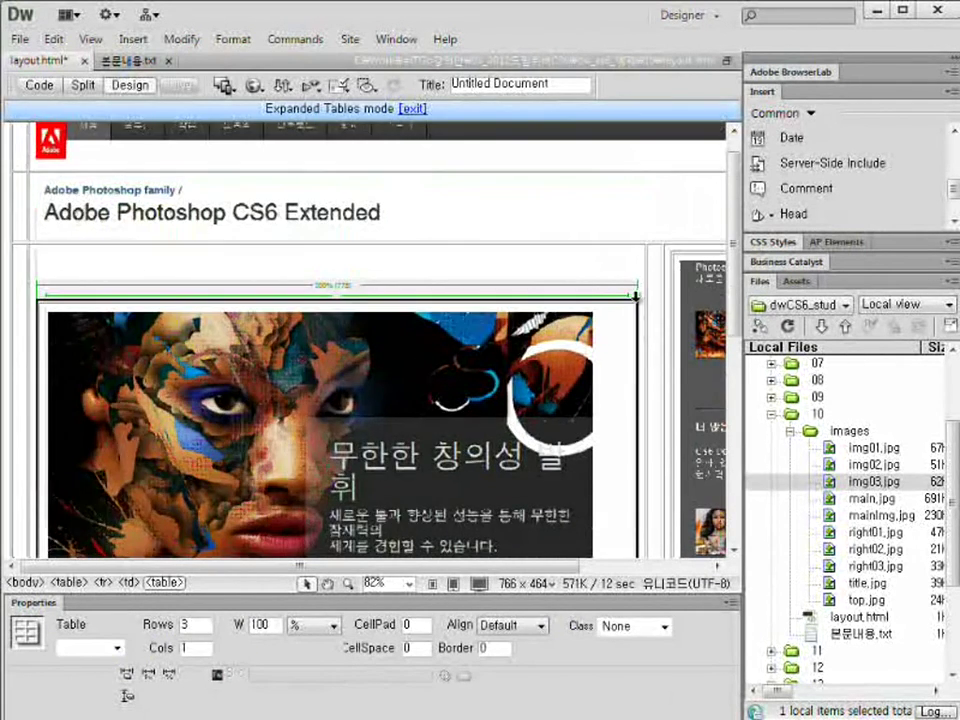
scroll(738, 380, "down", 3)
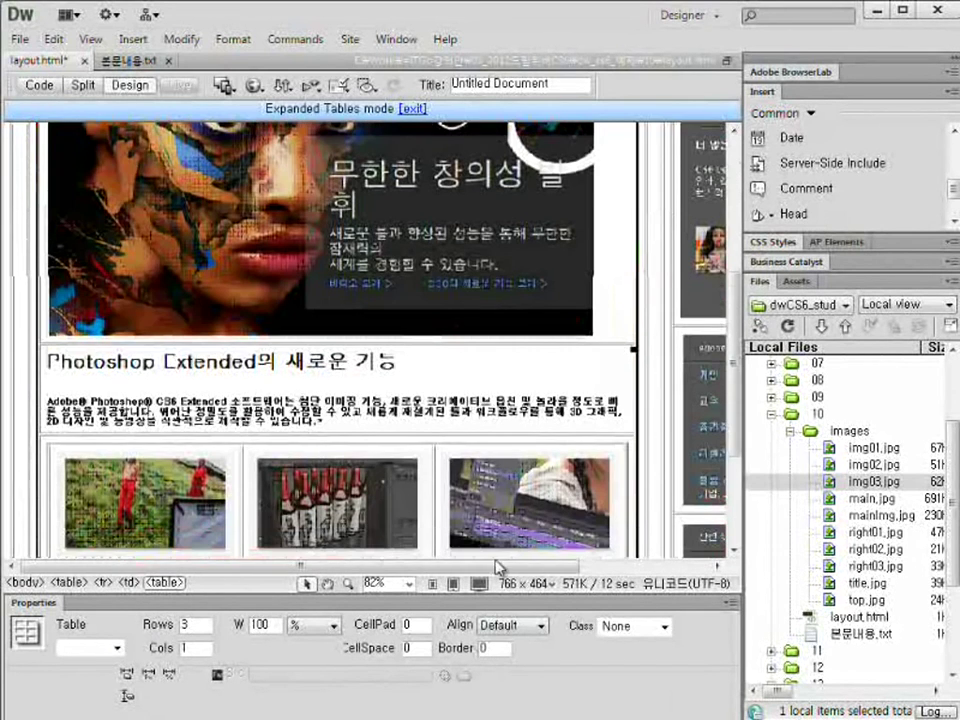
scroll(454, 337, "right", 3)
scroll(454, 337, "up", 3)
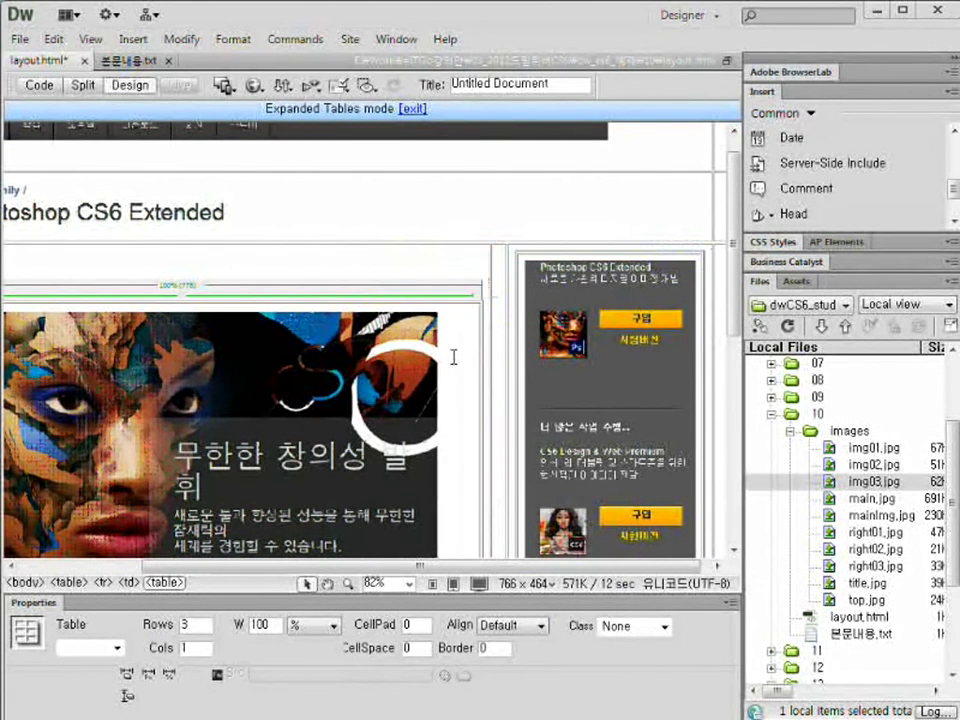
Step: Set the vertical alignment of the outer cell holding the three-row content table to Top
left_click(528, 378)
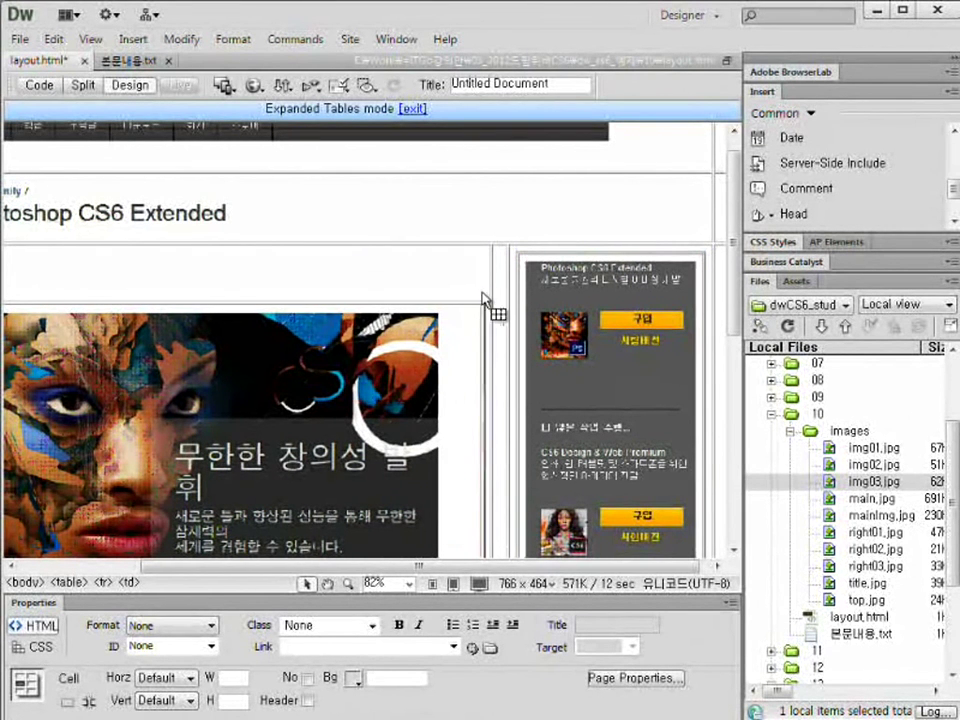
mouse_move(5, 596)
left_mouse_down()
mouse_move(200, 680)
mouse_move(221, 716)
left_mouse_up()
mouse_move(98, 690)
left_mouse_down()
mouse_move(105, 716)
mouse_move(212, 716)
mouse_move(205, 712)
left_mouse_up()
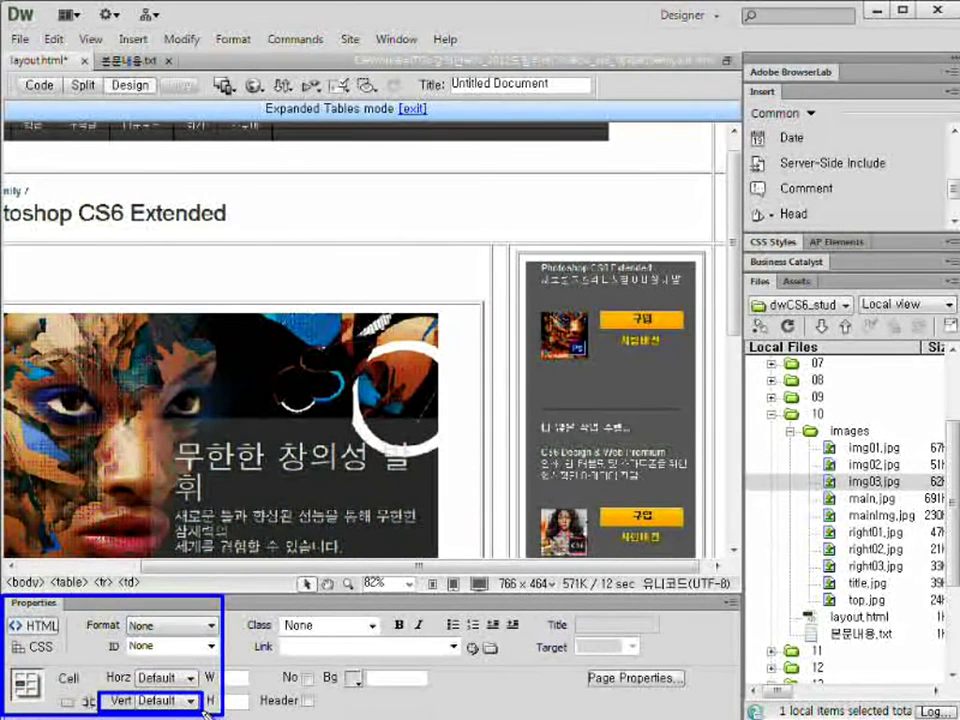
left_click(182, 701)
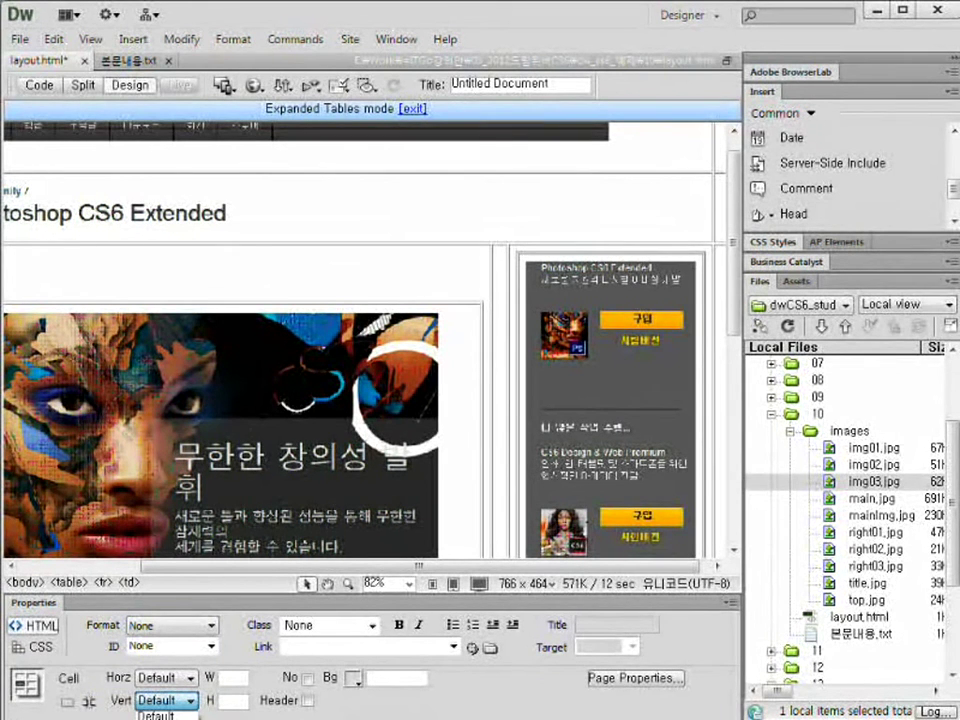
left_click(165, 719)
left_click_drag(447, 262, 433, 301)
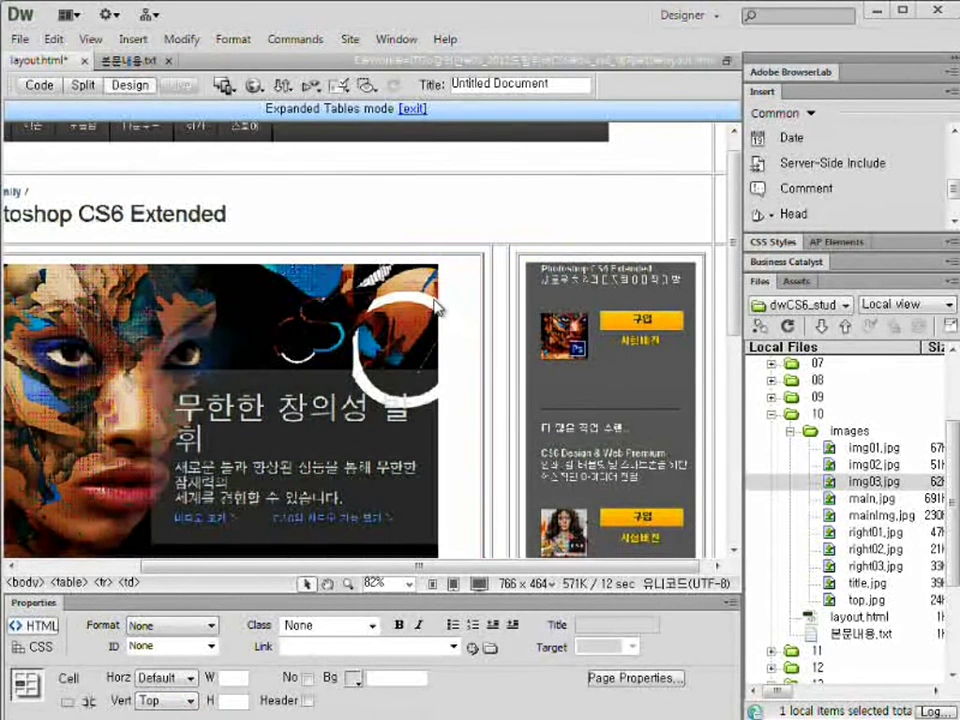
Step: Examine the content table, the narrow outer columns on both sides and the gap column beside the banner table
left_click(484, 225)
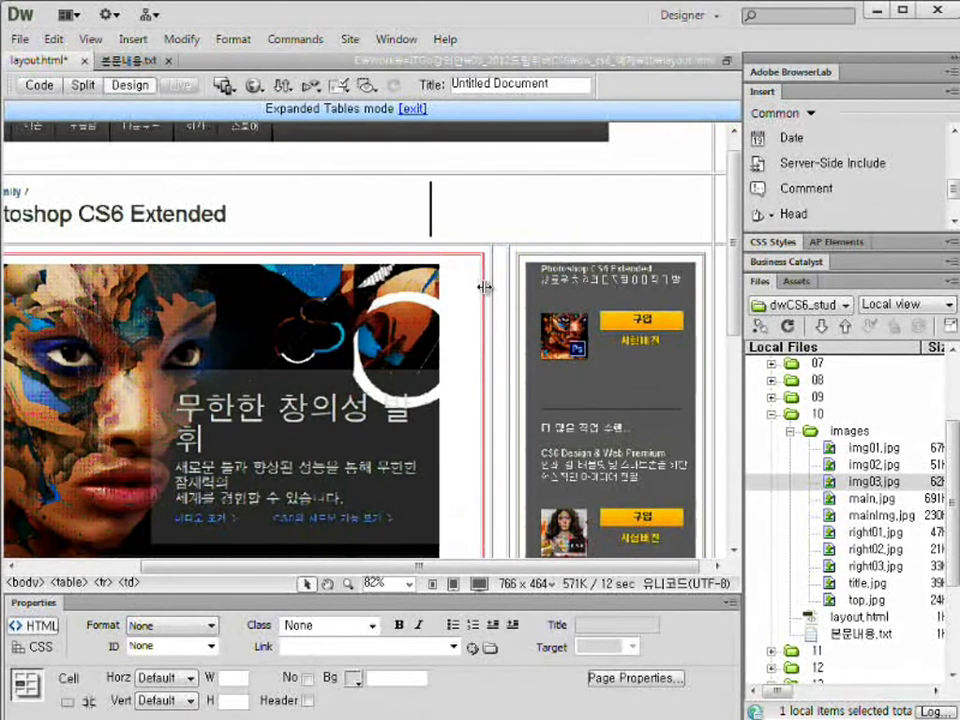
left_click(484, 287)
scroll(510, 296, "down", 5)
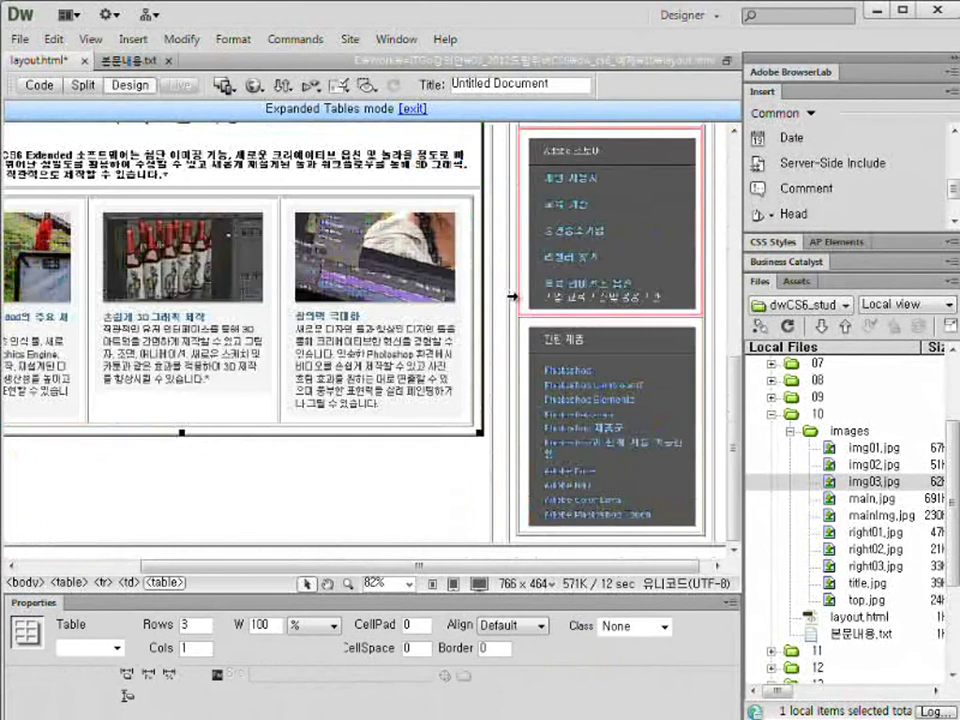
scroll(510, 296, "up", 4)
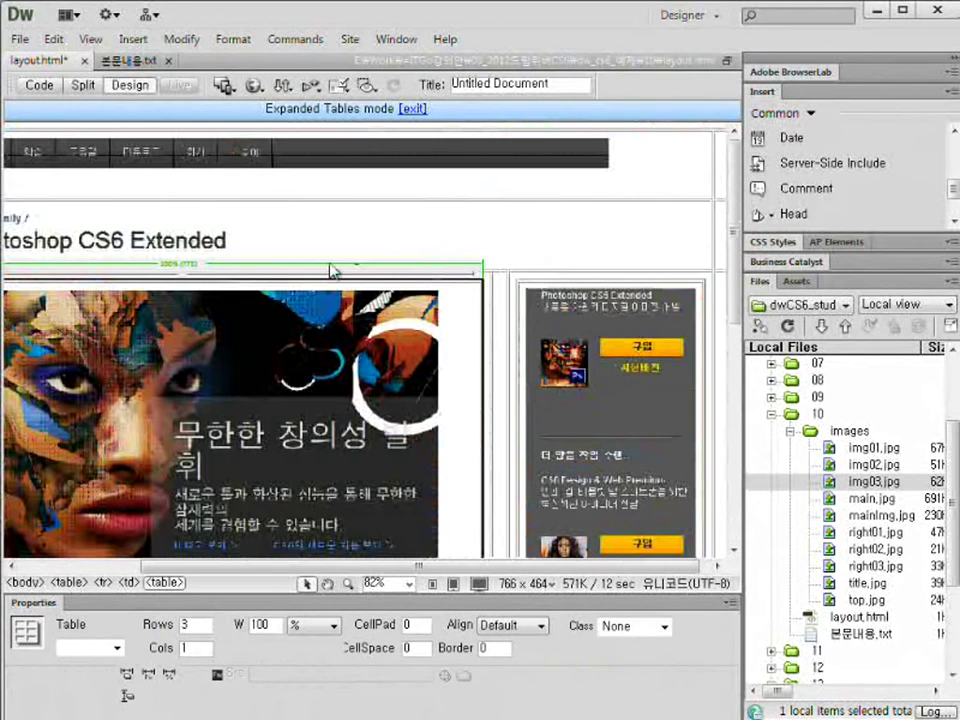
left_click_drag(578, 572, 513, 572)
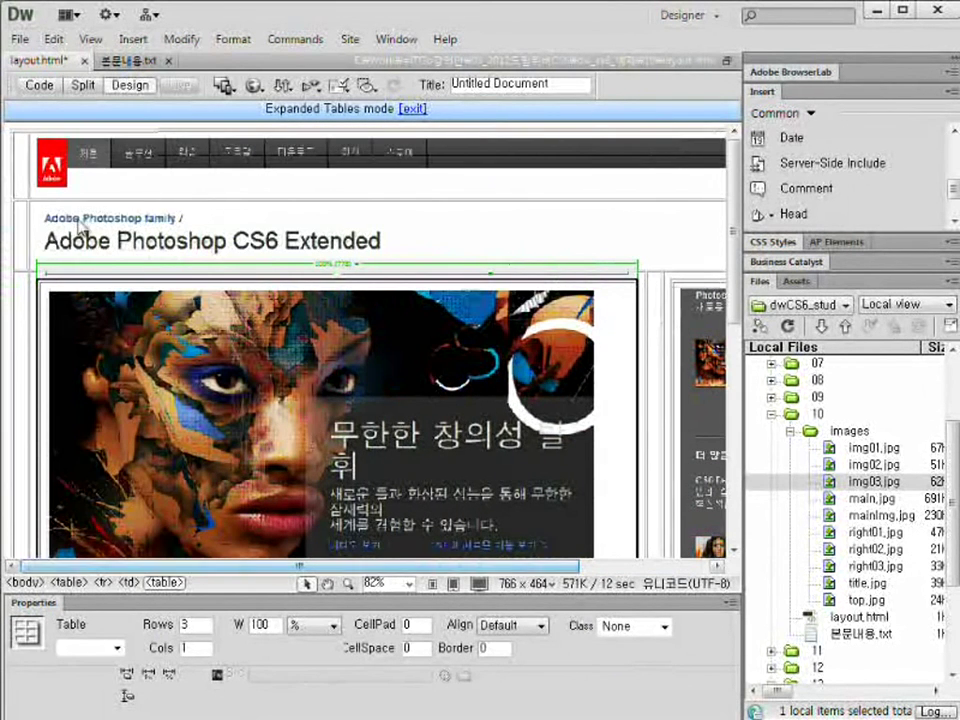
left_click(20, 165)
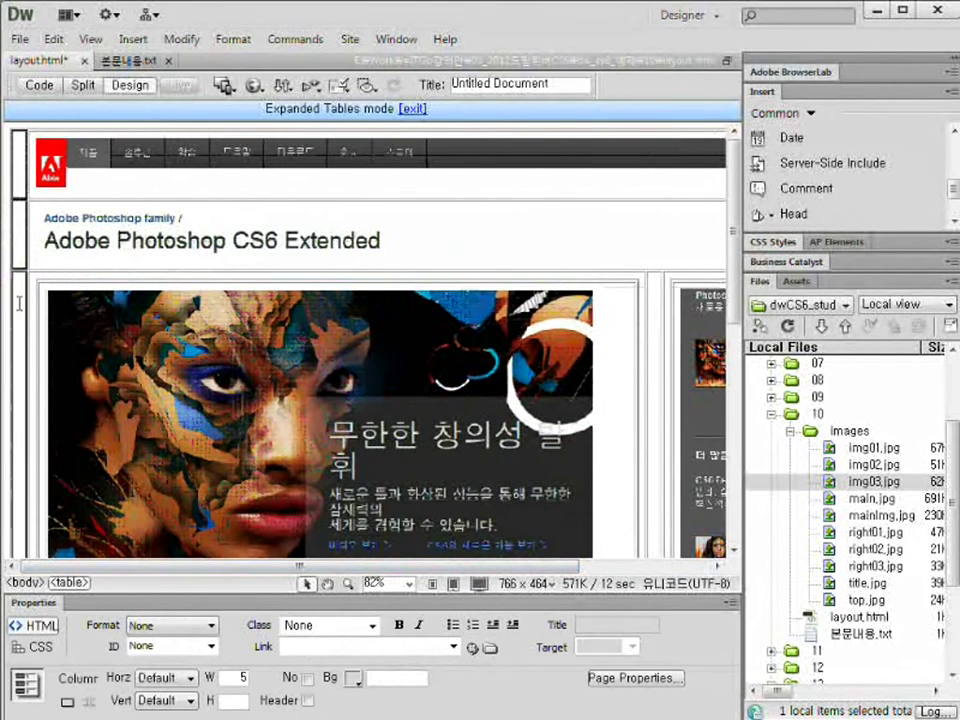
left_click(632, 574)
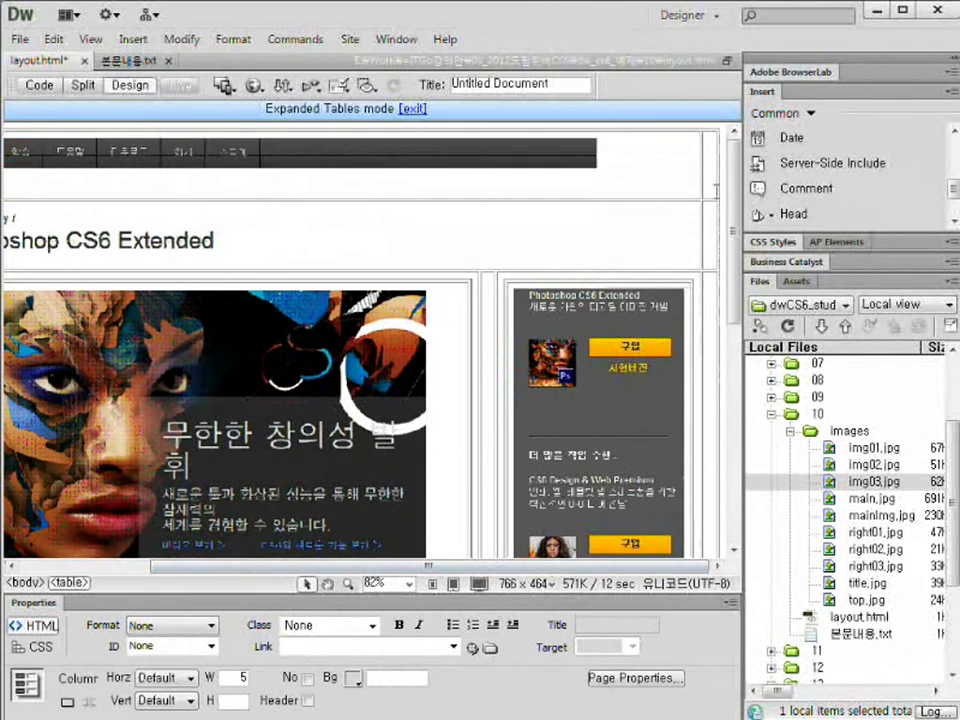
left_click(712, 183)
left_click(448, 221)
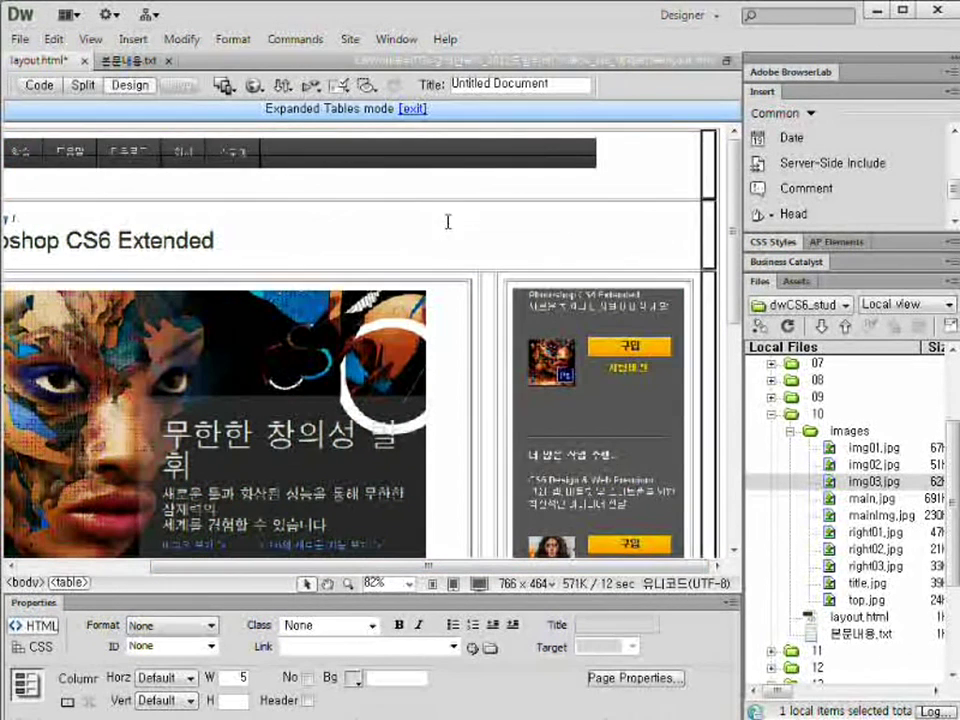
left_click(491, 380)
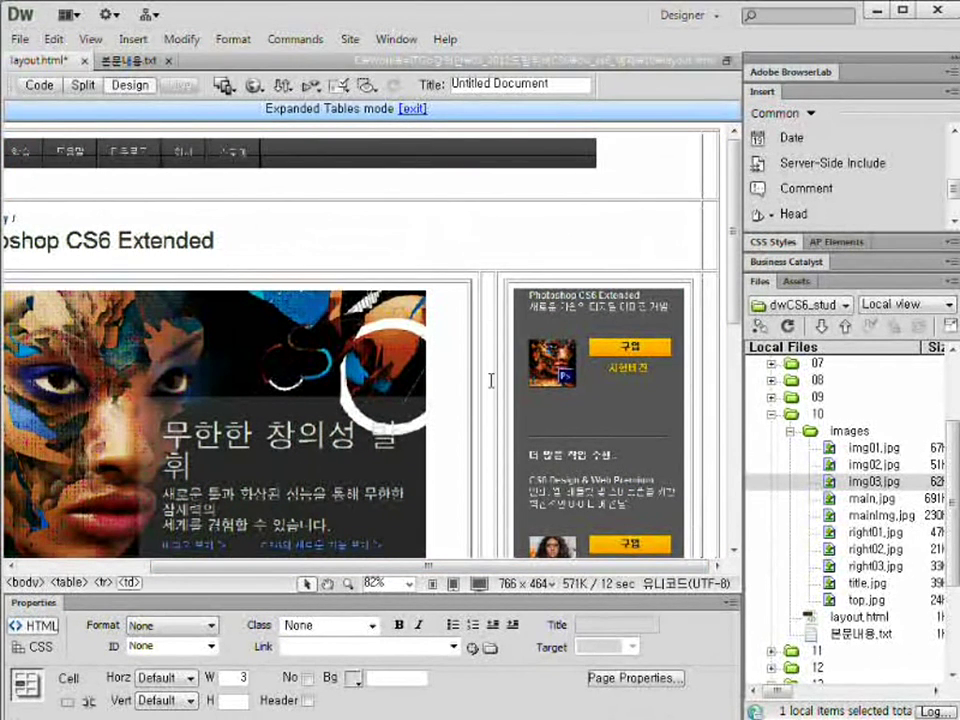
scroll(491, 416, "down", 3)
scroll(491, 410, "down", 10)
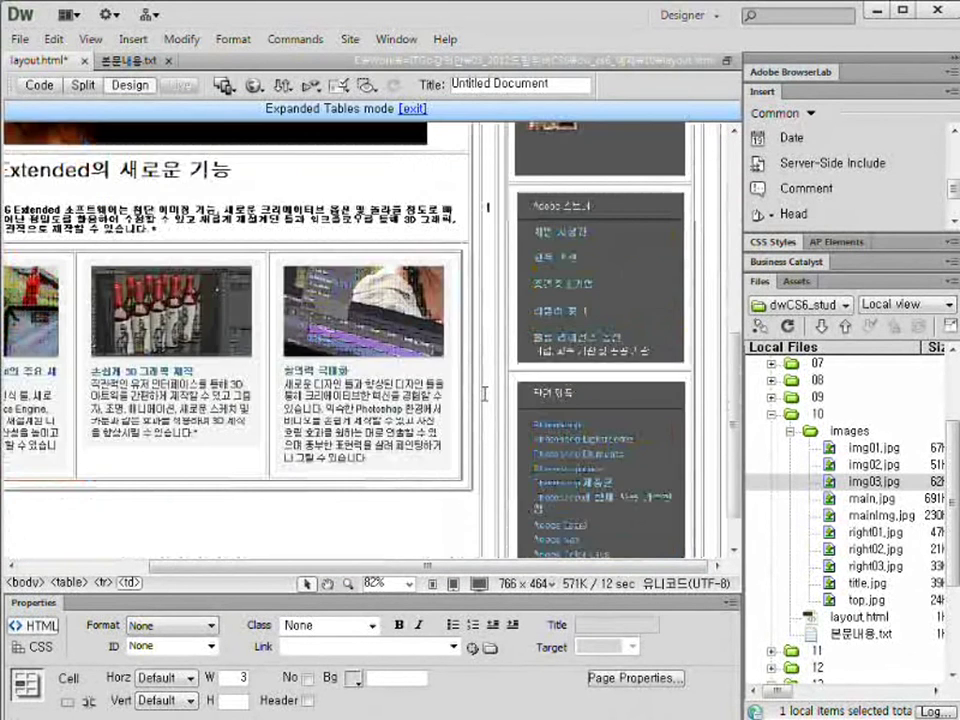
scroll(487, 392, "up", 14)
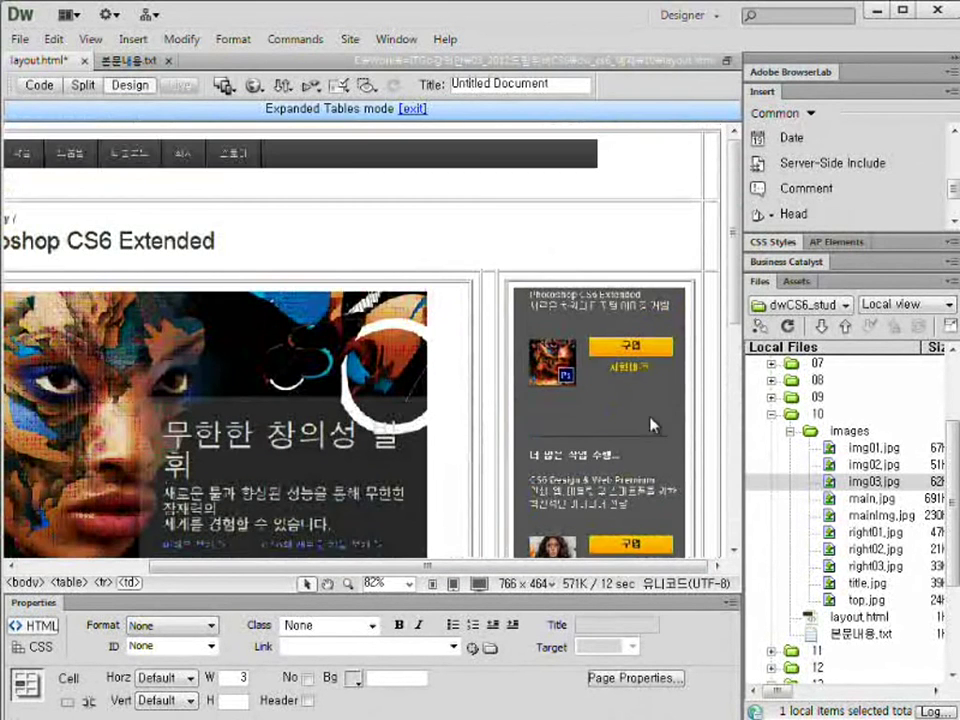
Step: Select the outer five-column table and resize it from its edge to a width of 1135 pixels
left_click(722, 368)
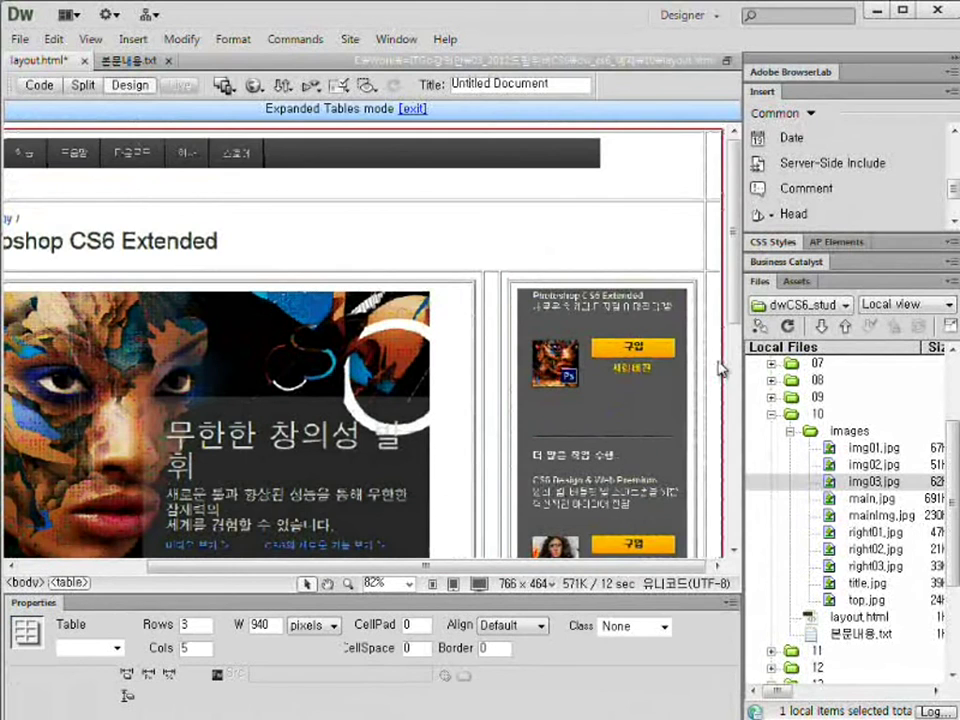
scroll(705, 326, "down", 7)
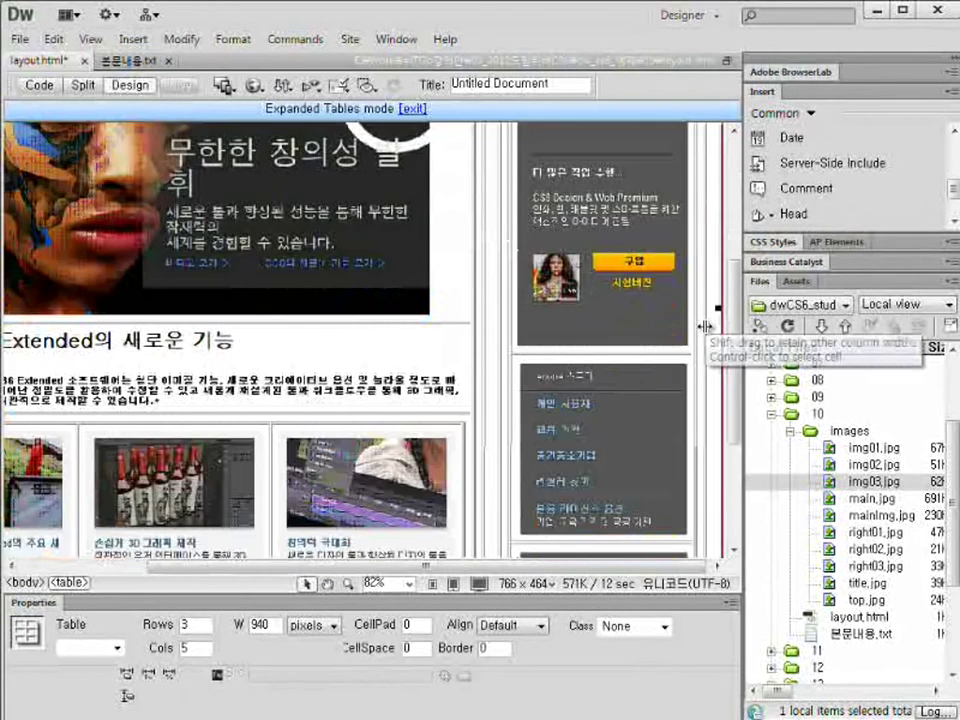
scroll(705, 326, "down", 5)
scroll(705, 330, "up", 12)
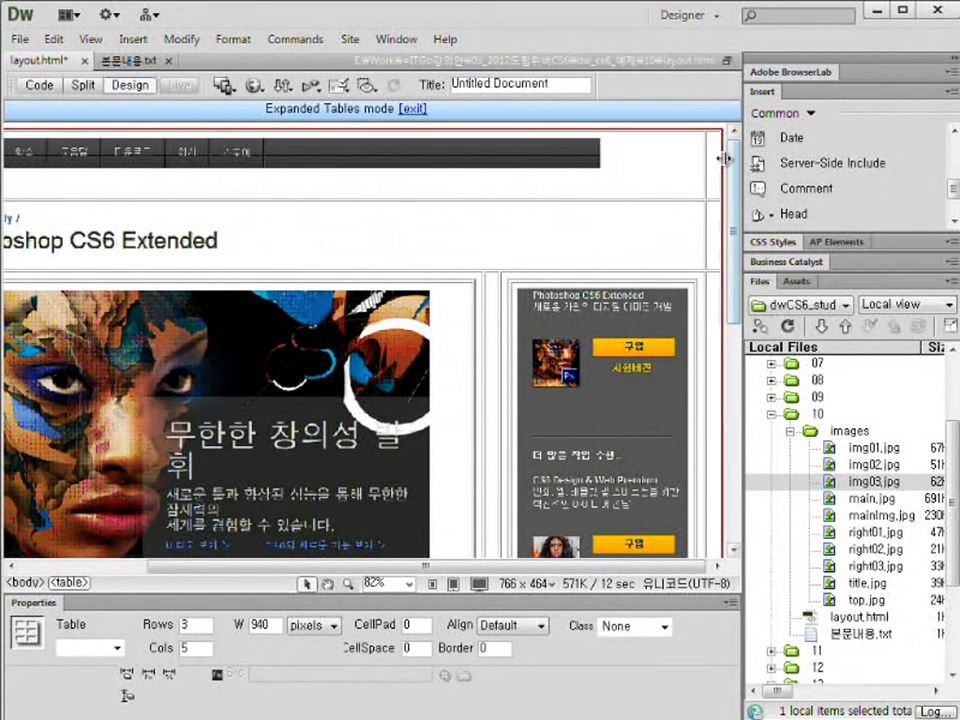
left_click_drag(733, 168, 706, 157)
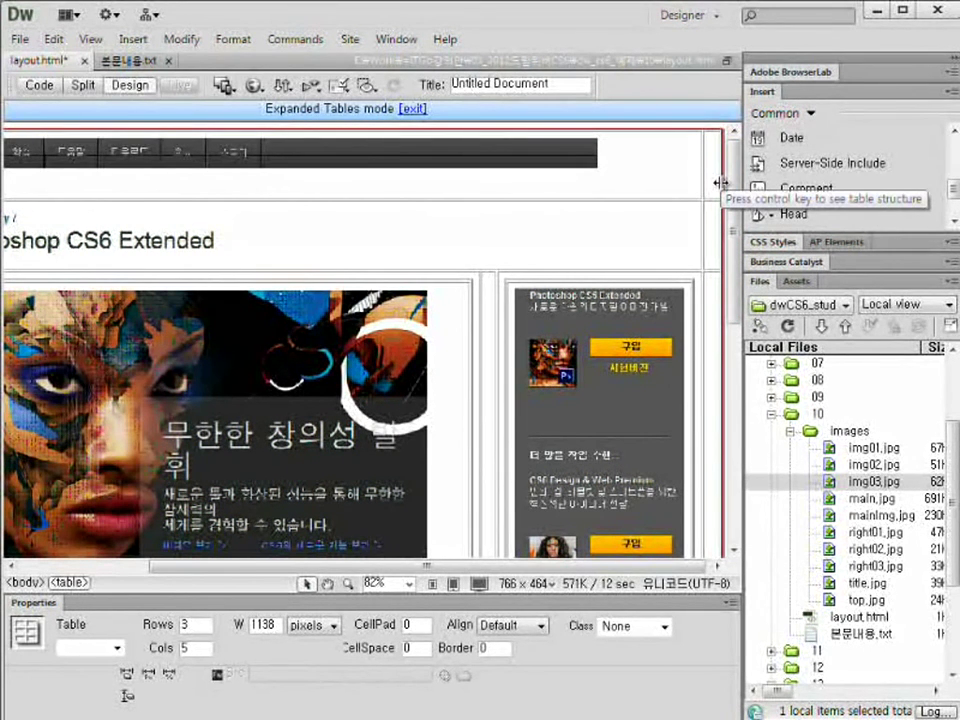
left_click_drag(719, 182, 717, 168)
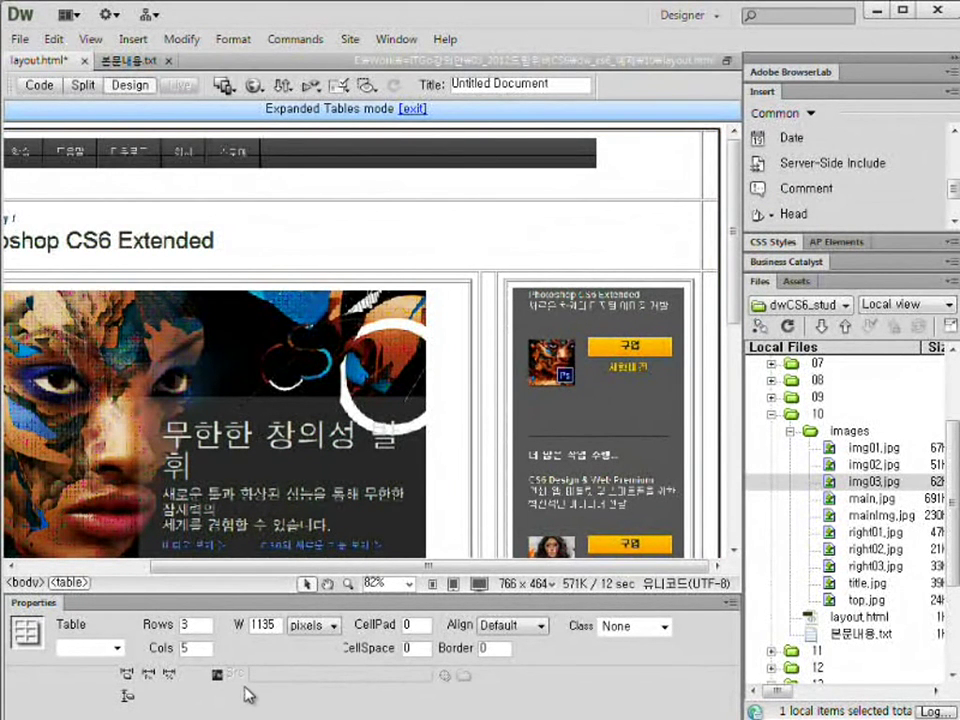
Step: Add the attribute bgcolor="#FFFFFF" to the outer table's opening tag in the code, and return to Design view
left_click(81, 86)
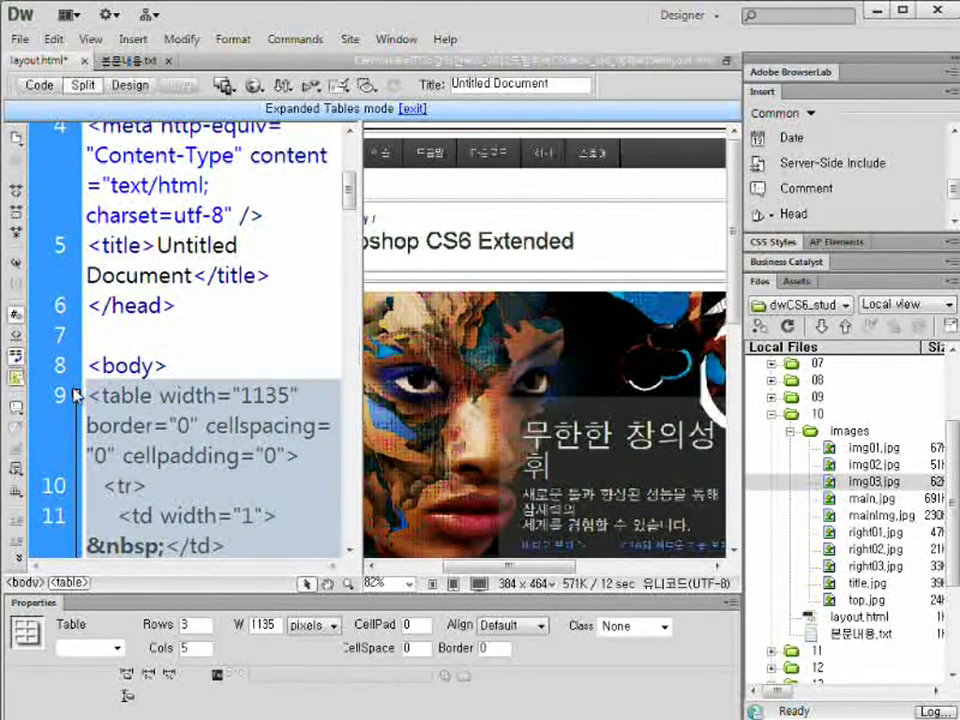
left_click_drag(349, 189, 349, 208)
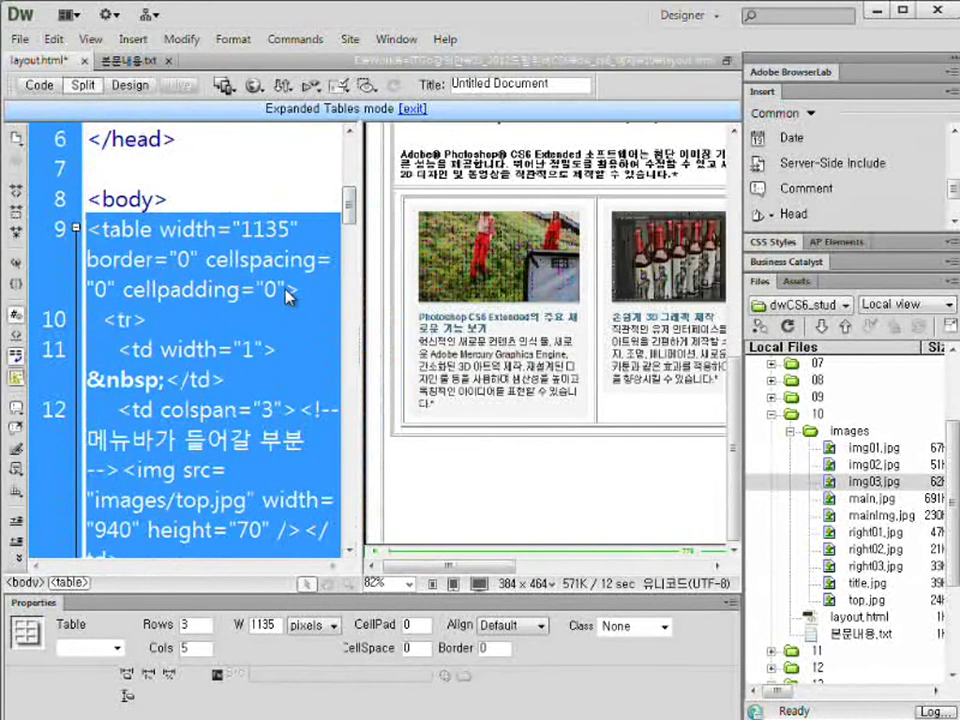
left_click(288, 293)
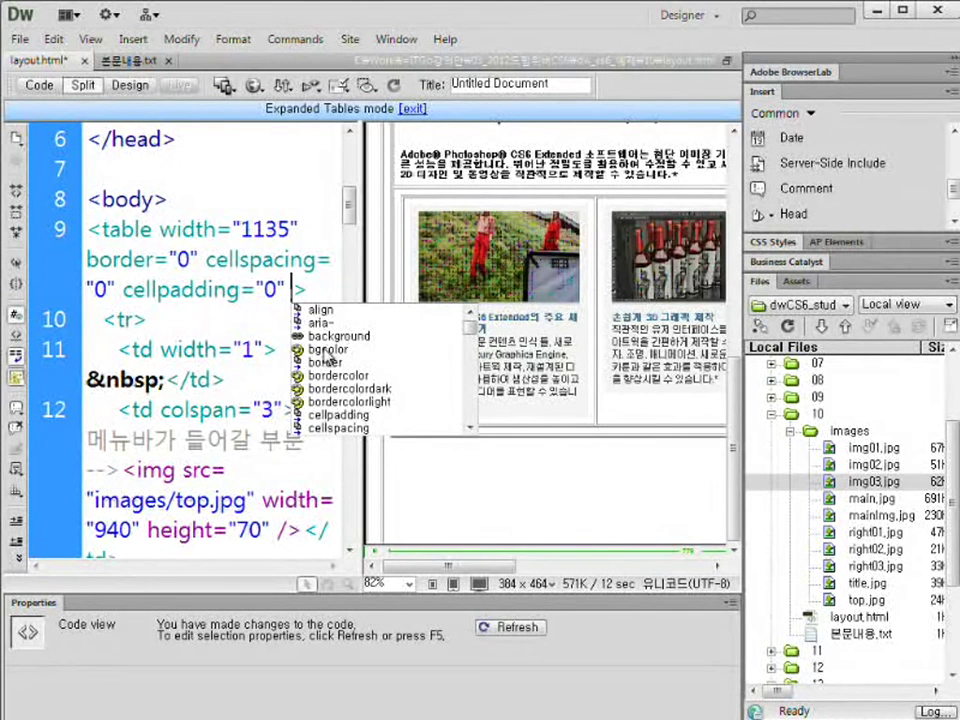
left_click(329, 351)
double_click(329, 351)
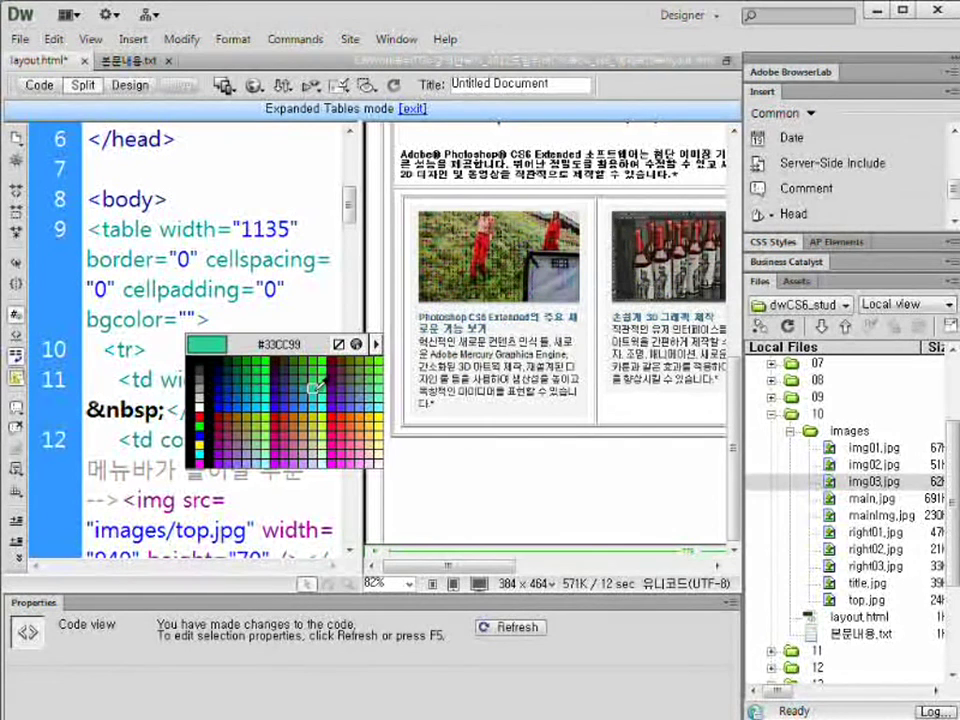
left_click(200, 401)
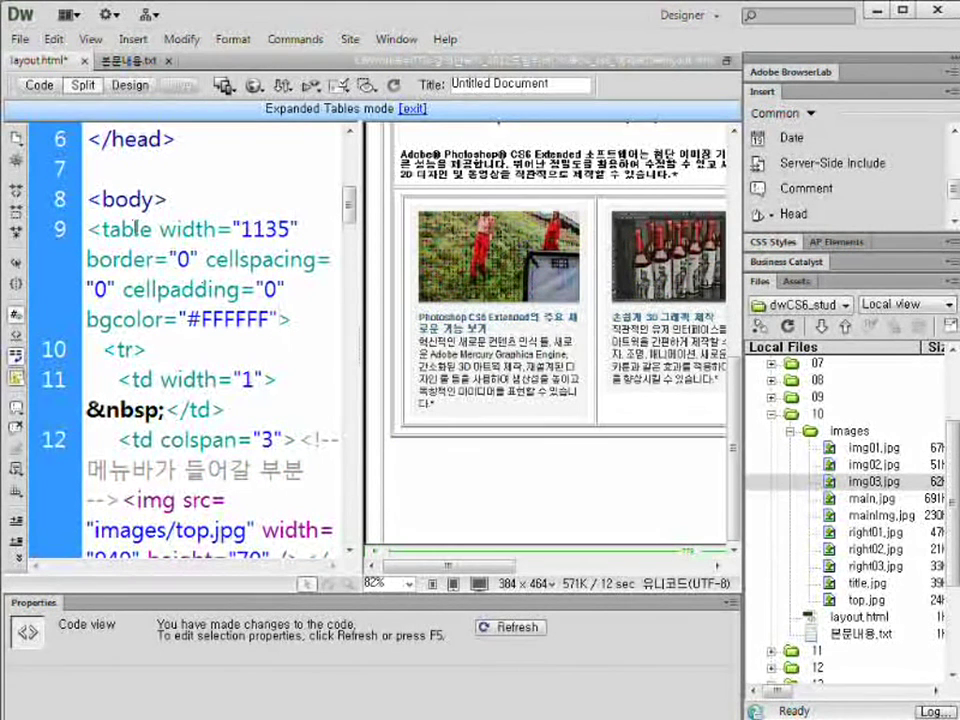
left_click(510, 488)
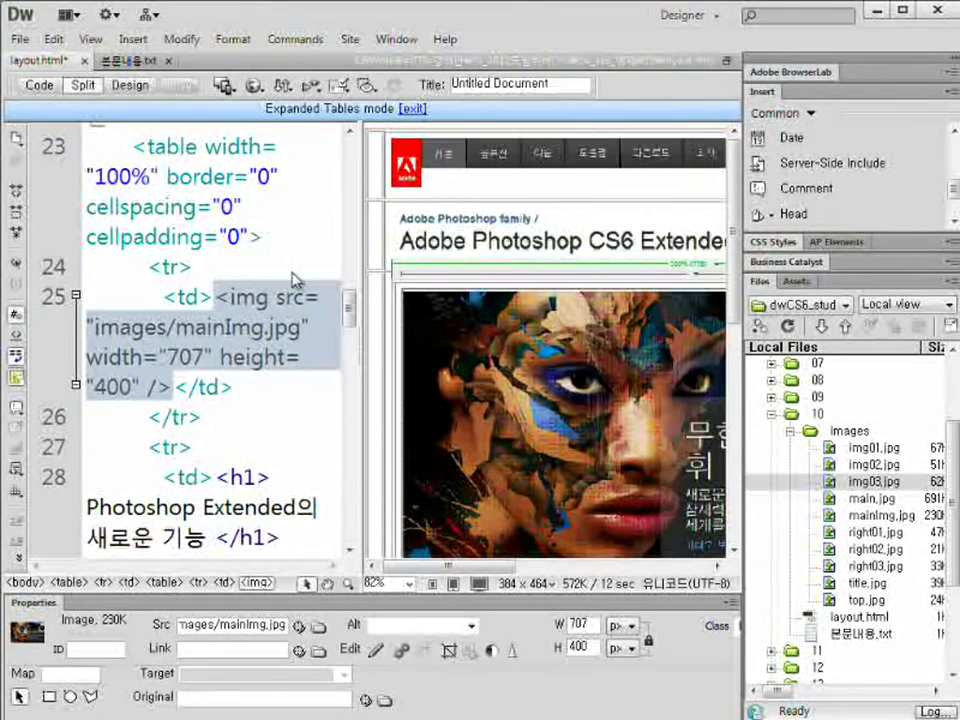
left_click(450, 144)
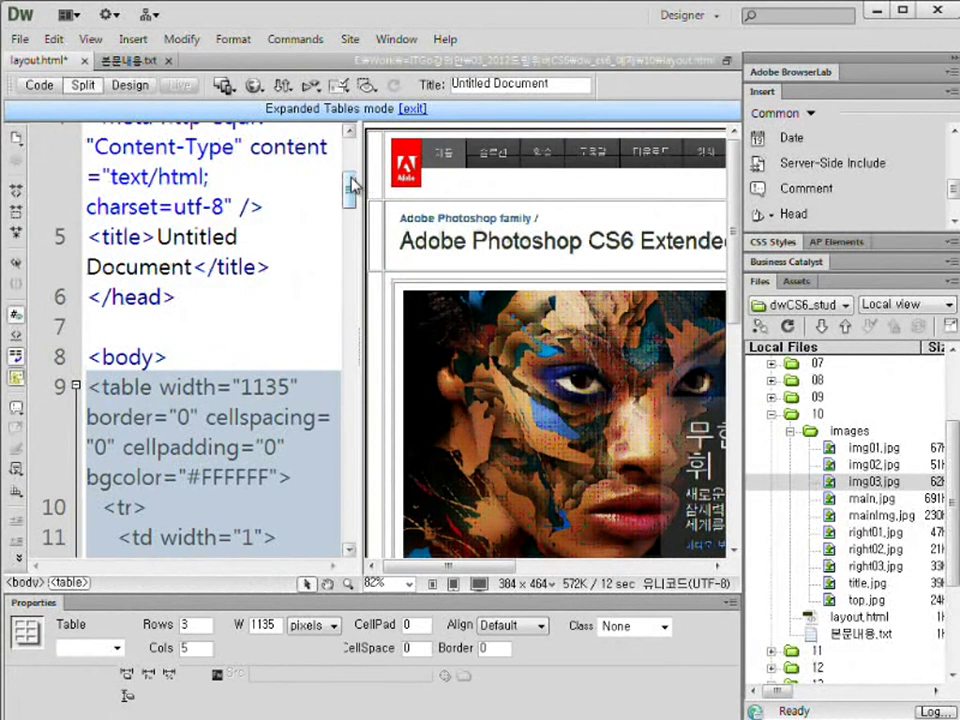
left_click_drag(352, 185, 352, 140)
left_click(130, 85)
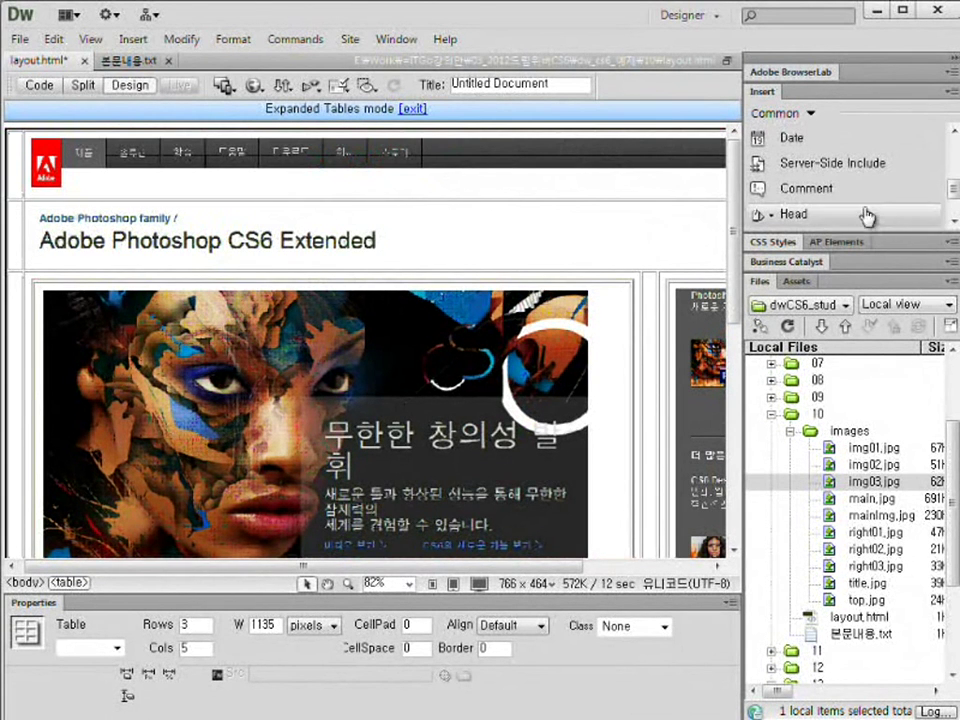
Step: Set the page background color to #E8E8E8 in the page's CSS appearance properties
left_click(17, 140)
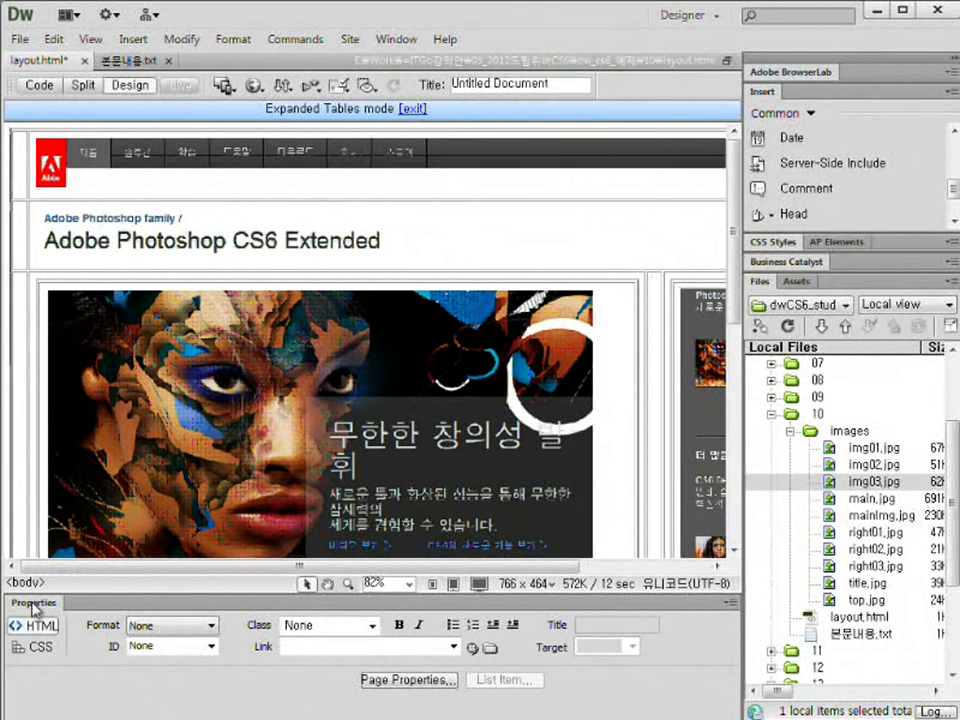
left_click(409, 680)
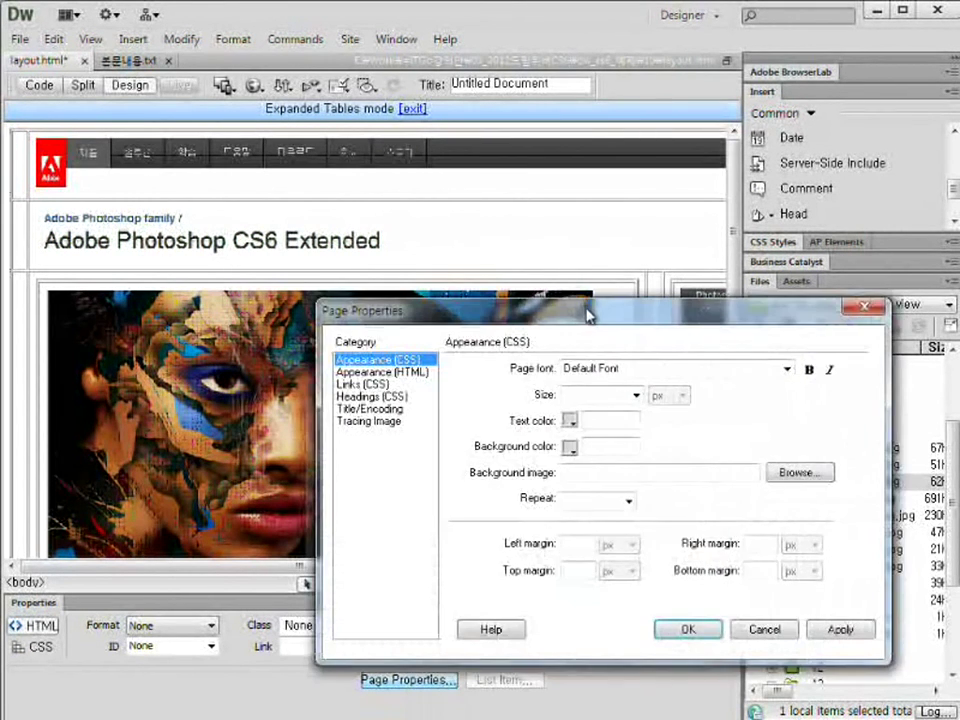
left_click_drag(588, 316, 482, 160)
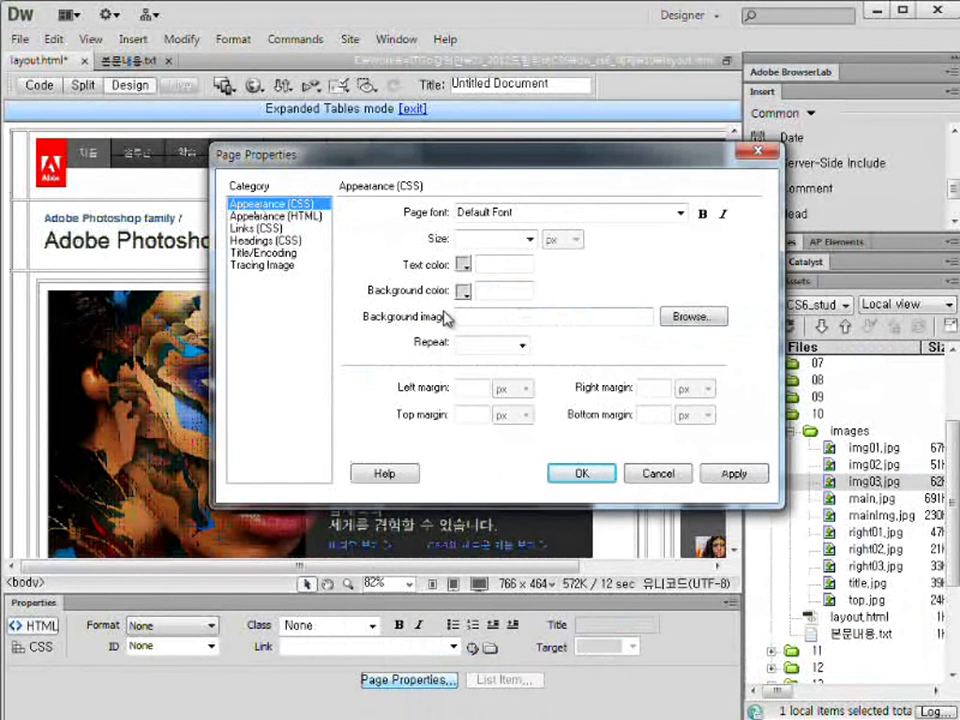
mouse_move(350, 278)
left_mouse_down()
mouse_move(556, 297)
mouse_move(555, 307)
left_mouse_up()
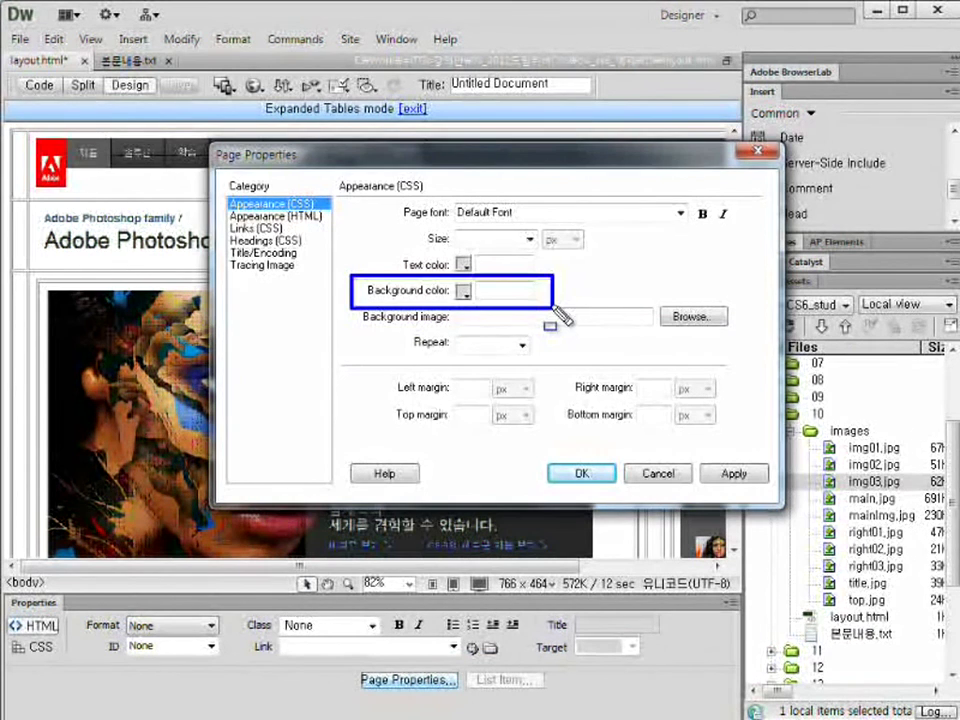
left_click(463, 292)
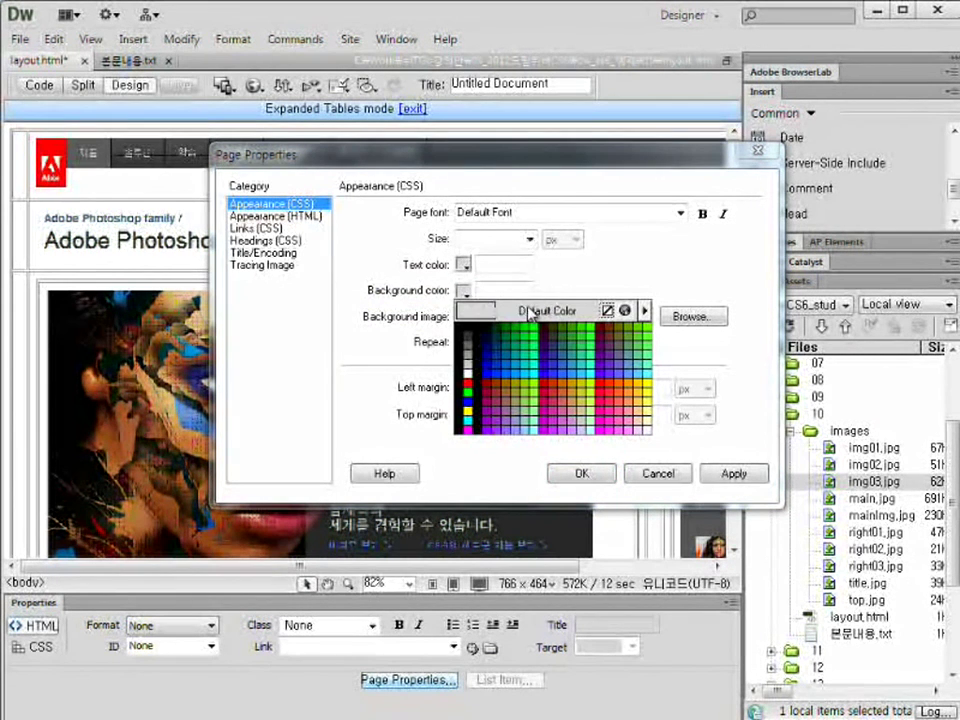
left_click(625, 311)
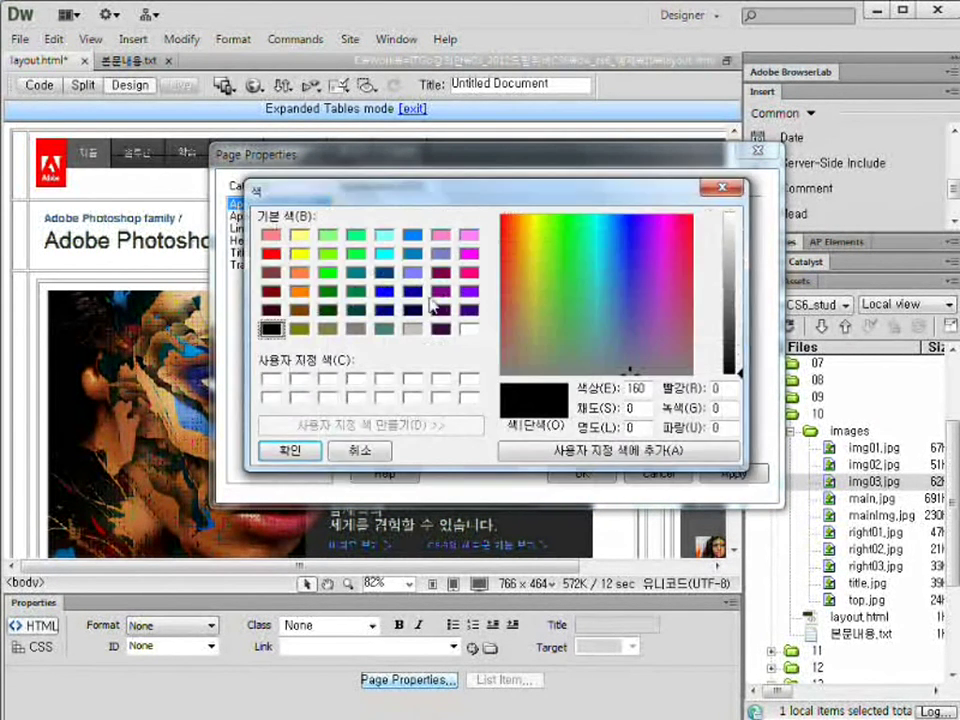
left_click(738, 224)
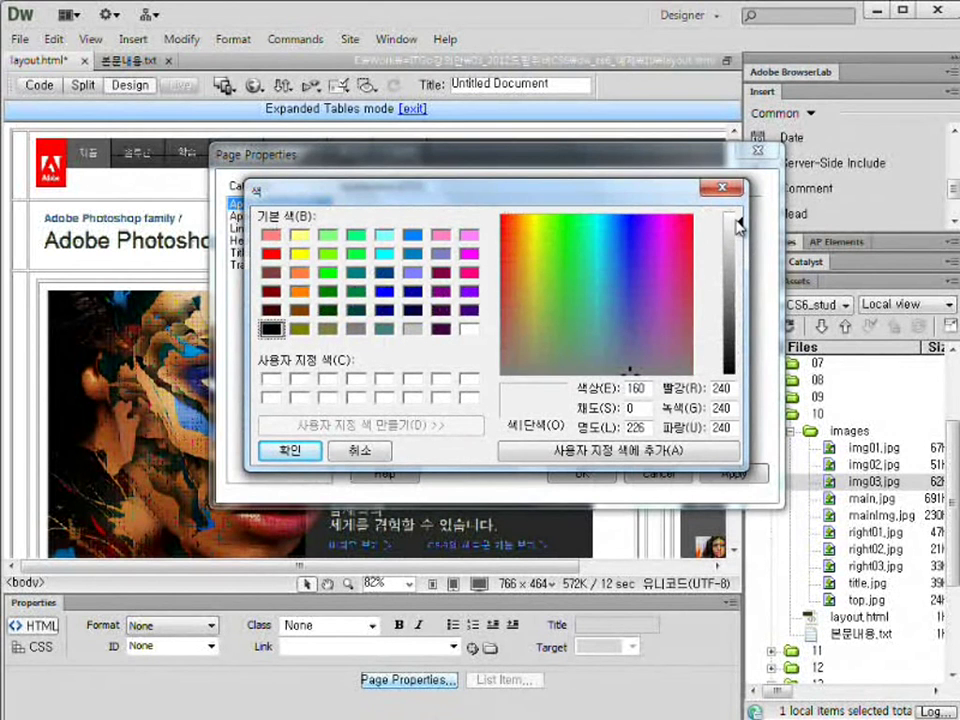
left_click_drag(739, 229, 740, 234)
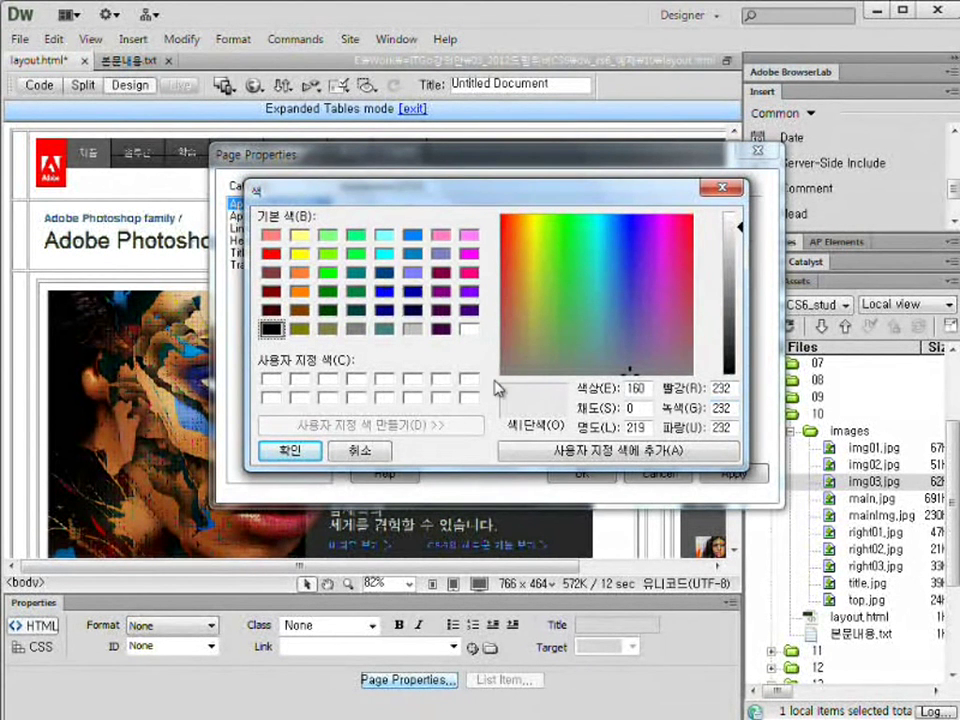
left_click(315, 452)
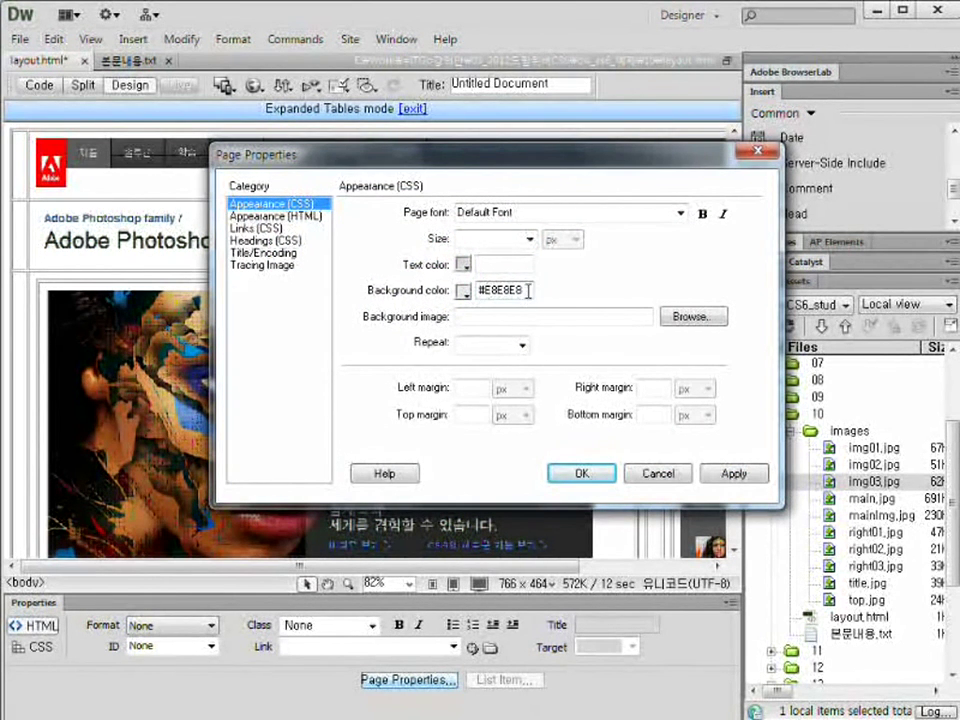
left_click(579, 476)
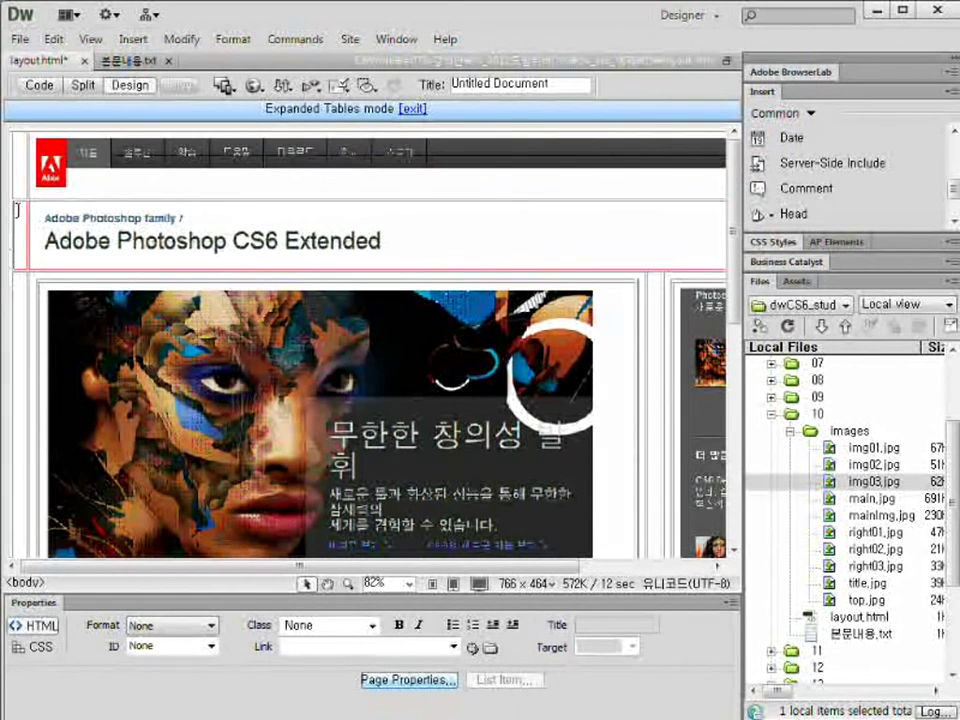
Step: Save layout.html and exit Expanded Tables mode
left_click(461, 236)
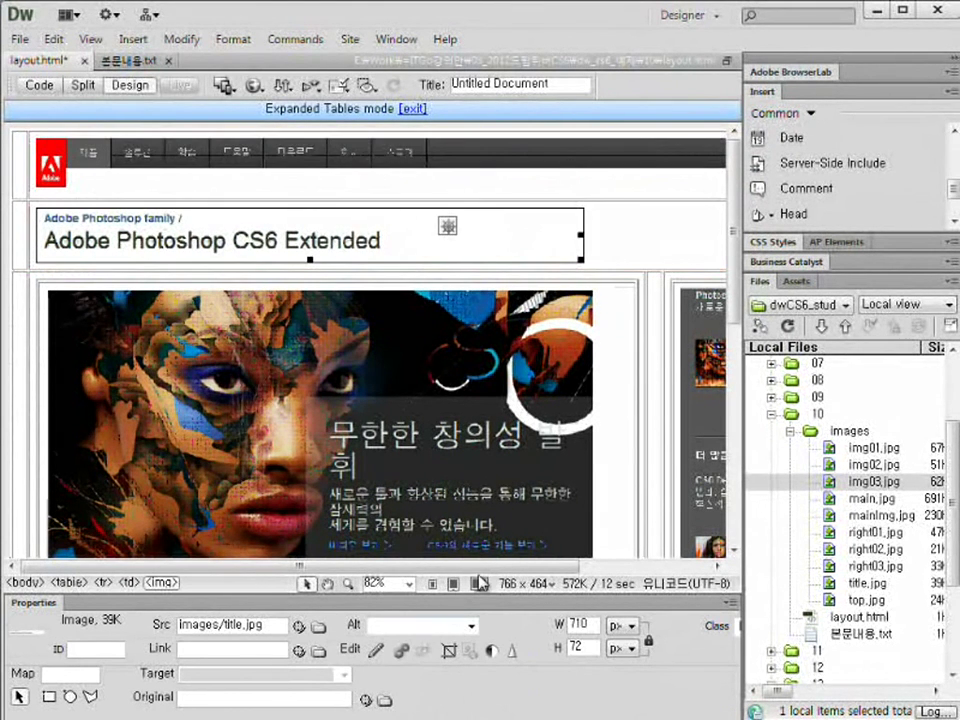
left_click_drag(508, 566, 720, 568)
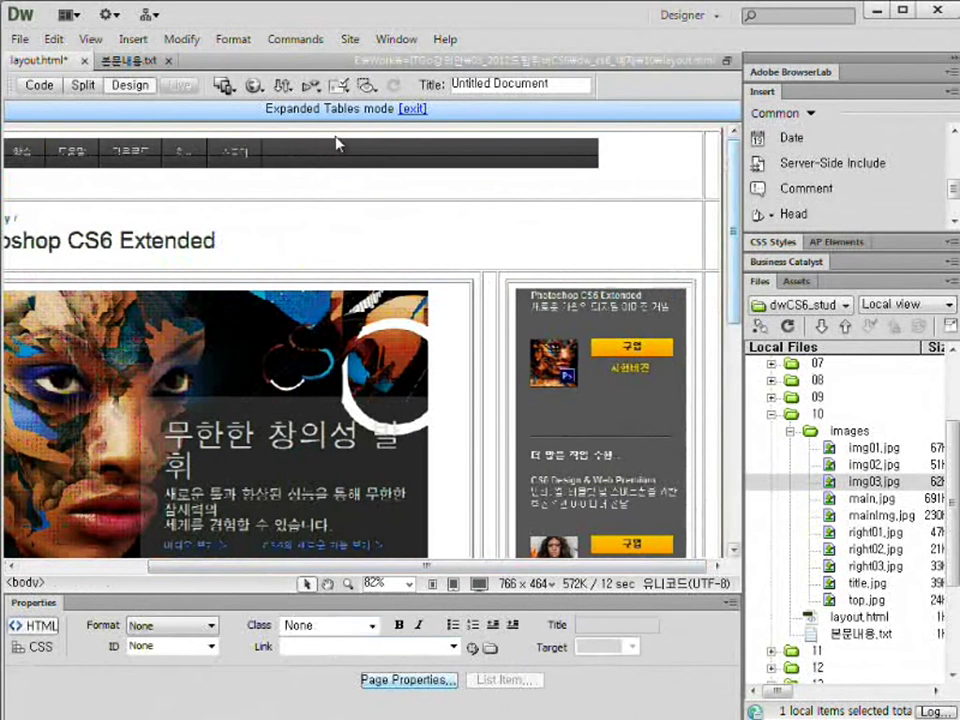
left_click(18, 39)
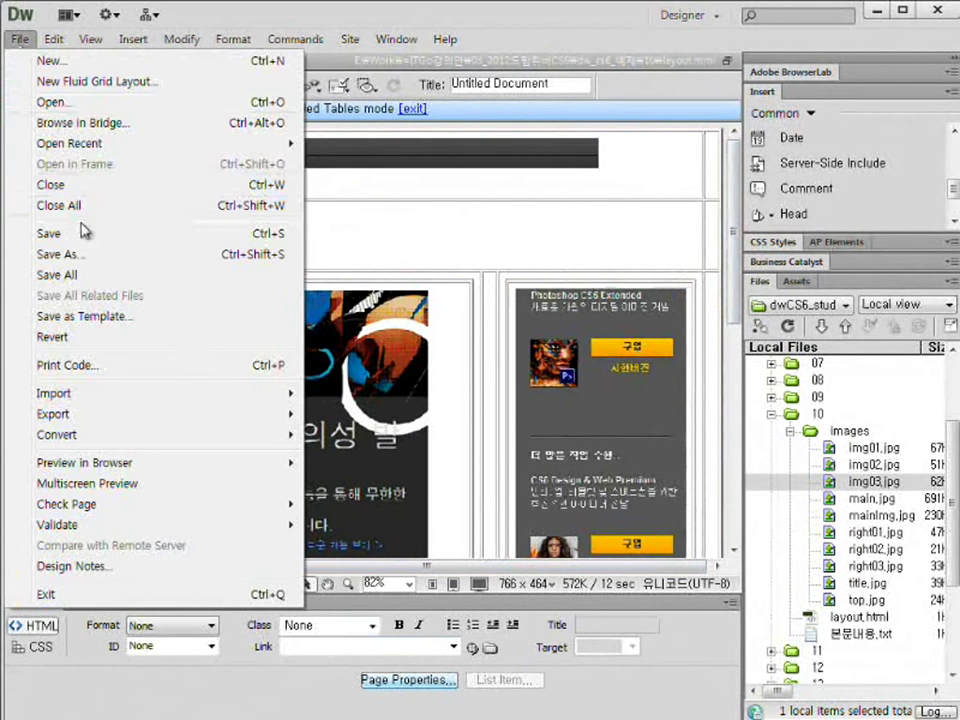
left_click(82, 230)
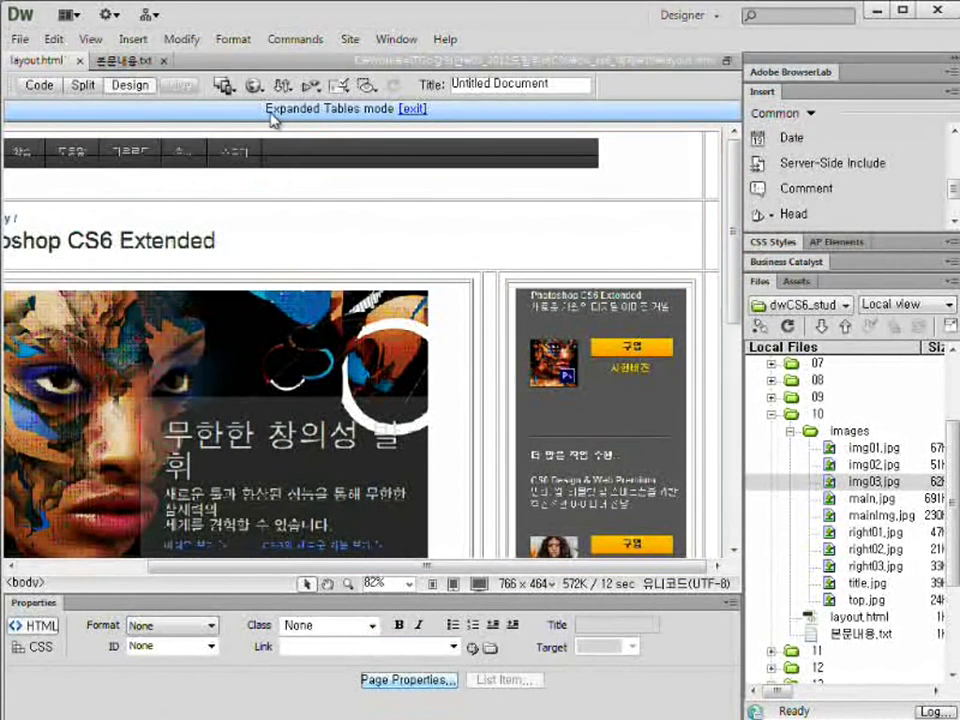
left_click(415, 118)
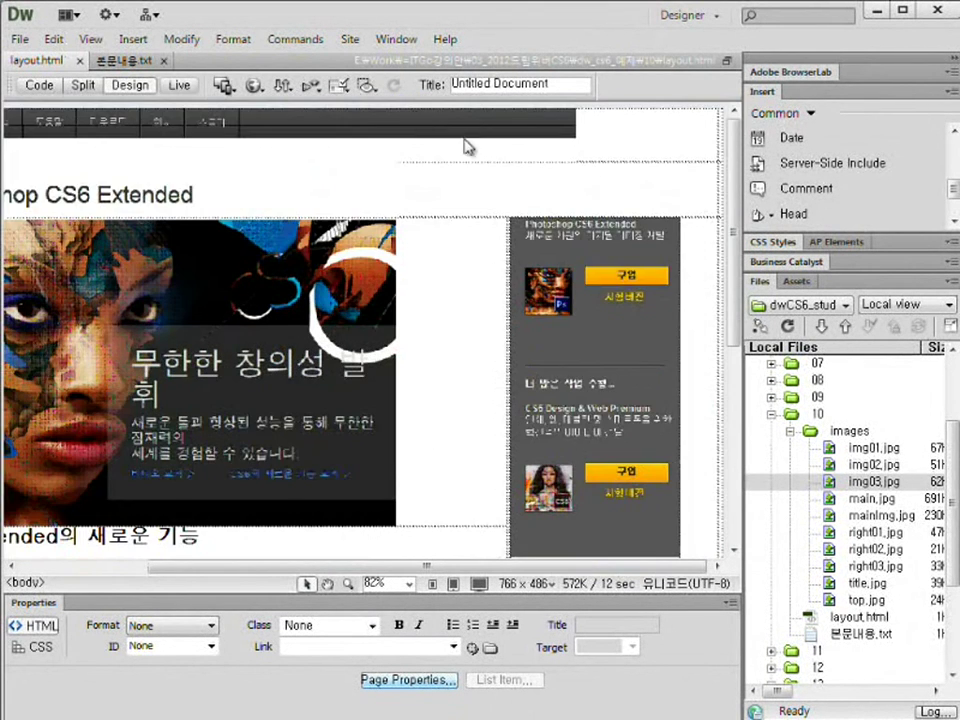
left_click(618, 307)
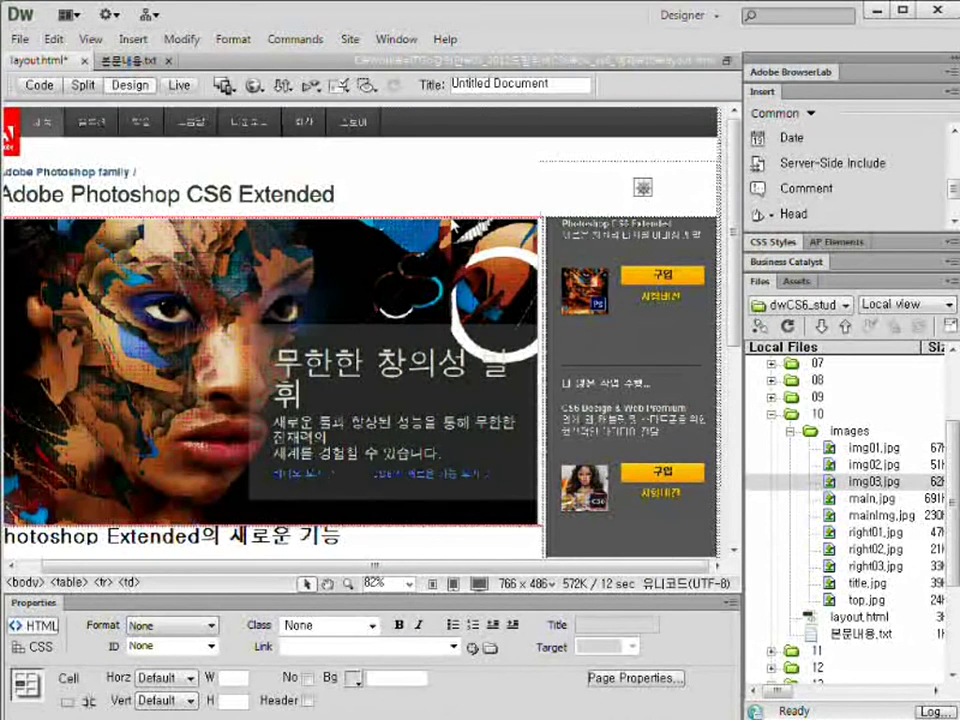
Step: Examine the page in standard table mode, from the banner down to the three feature columns and the side banners
scroll(387, 566, "down", 5)
scroll(387, 566, "up", 5)
left_click_drag(409, 566, 311, 579)
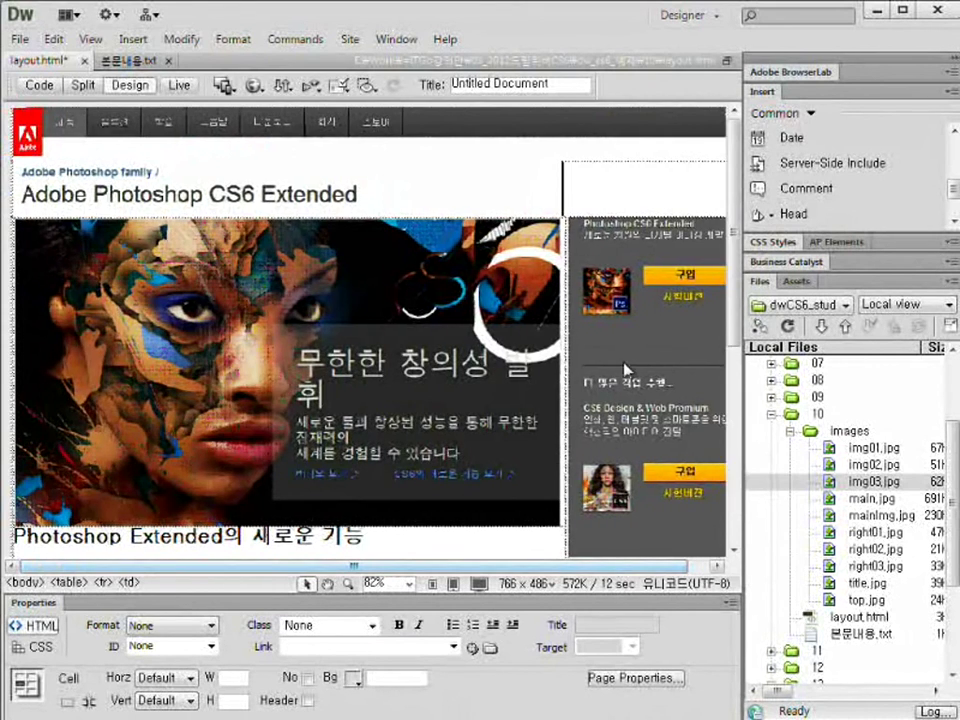
scroll(627, 370, "down", 10)
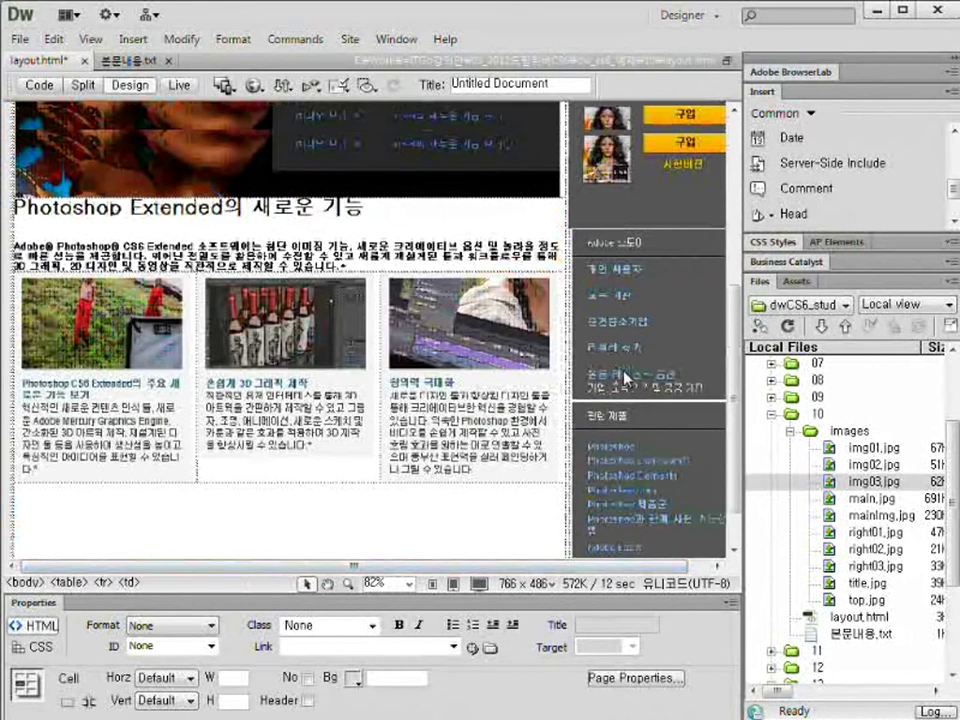
scroll(635, 380, "up", 2)
scroll(643, 383, "down", 4)
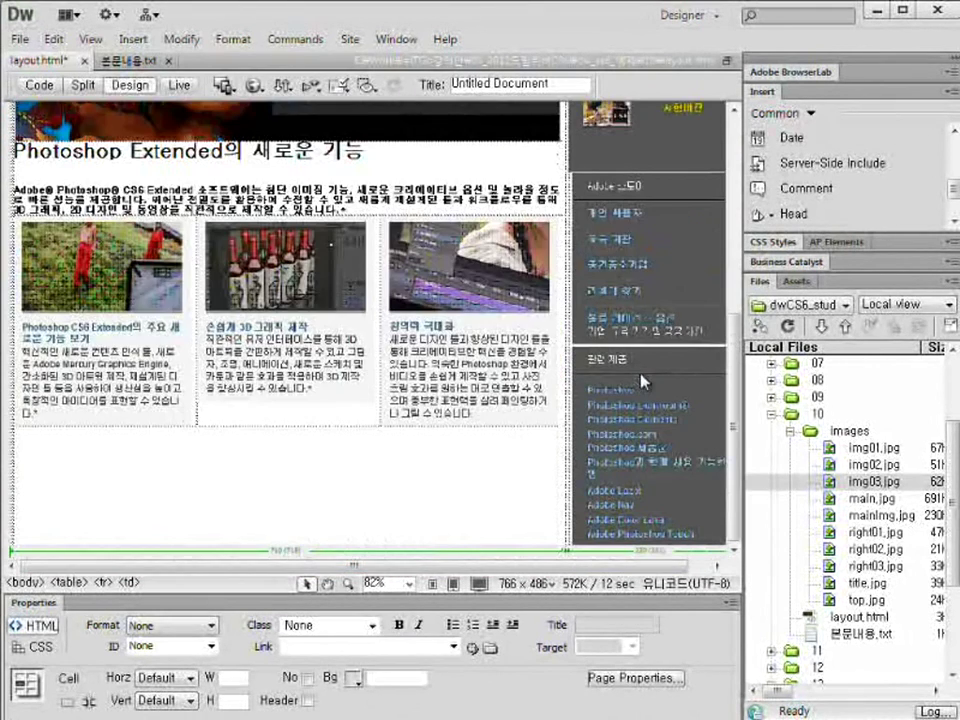
scroll(640, 379, "up", 3)
scroll(330, 332, "down", 3)
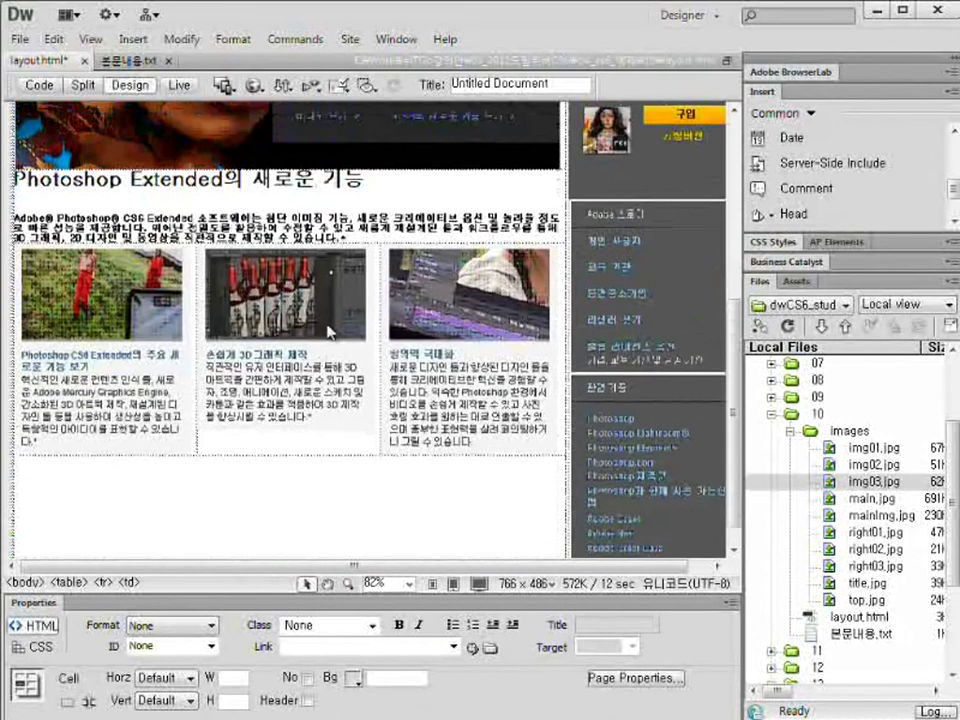
Step: Insert a blank line above the heading "Photoshop Extended의 새로운 기능"
scroll(330, 332, "up", 3)
left_click(15, 348)
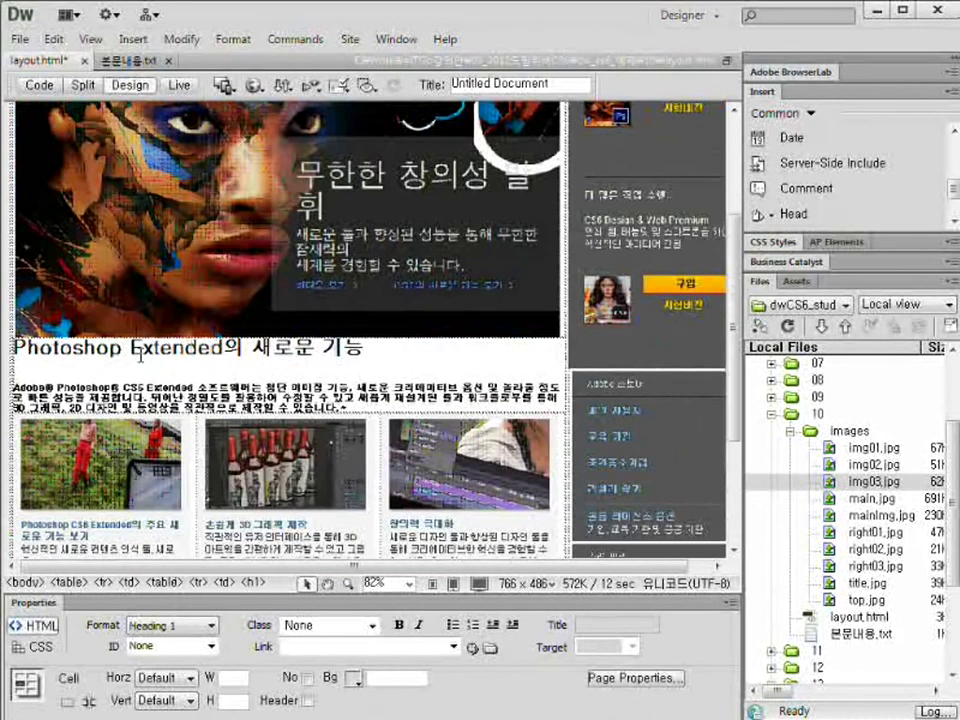
key("Return")
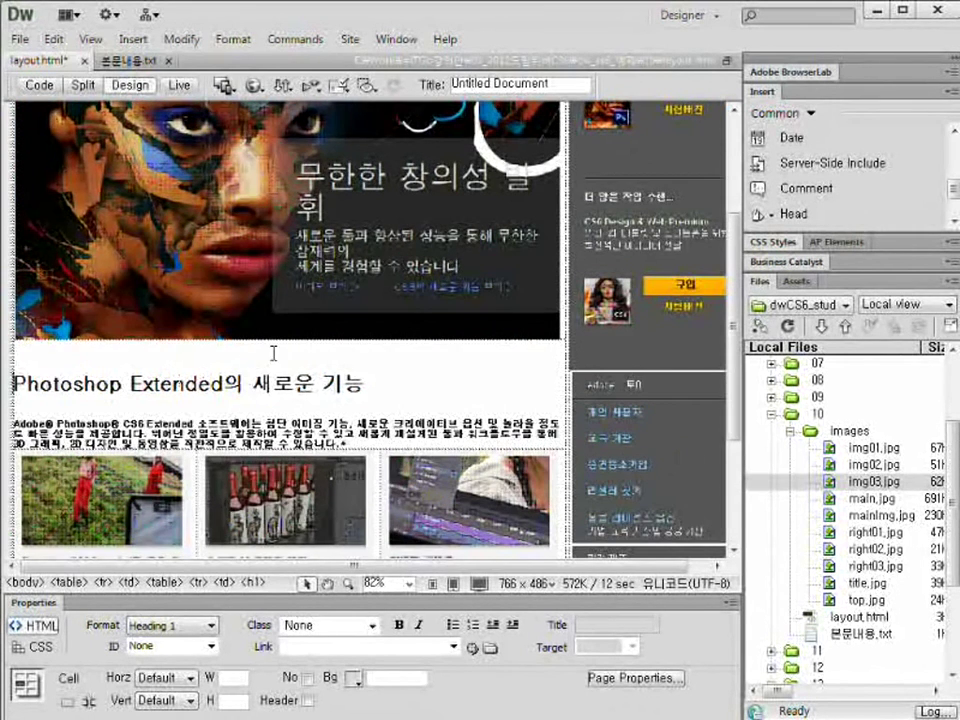
scroll(285, 350, "up", 3)
scroll(287, 349, "down", 3)
Step: Add an empty paragraph after the bold description text above the three feature columns, and save layout.html
key("ctrl+4")
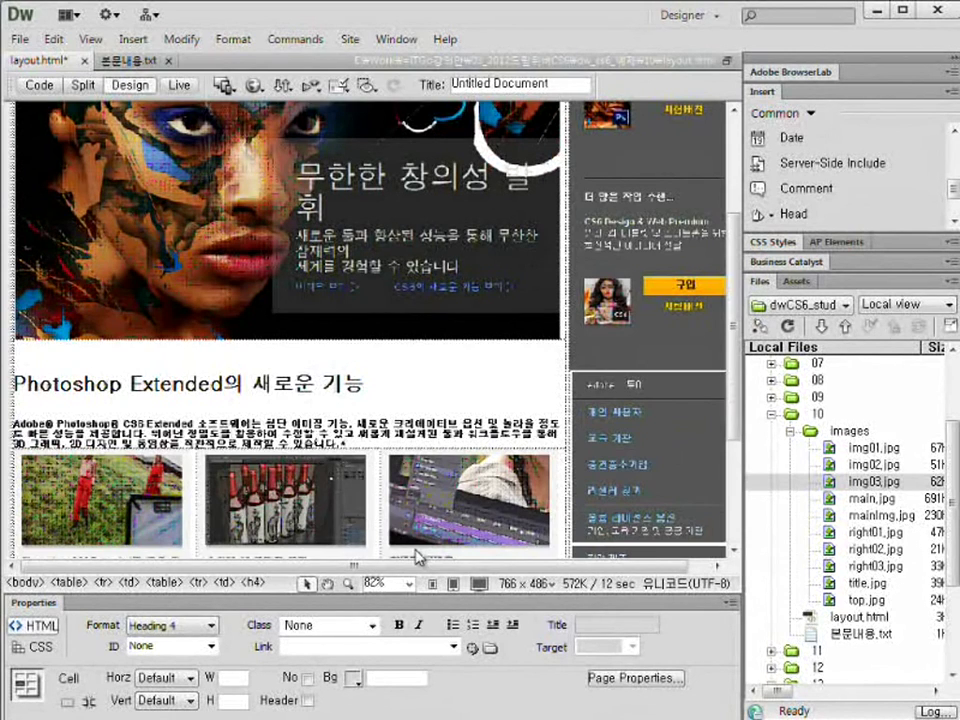
key("Return")
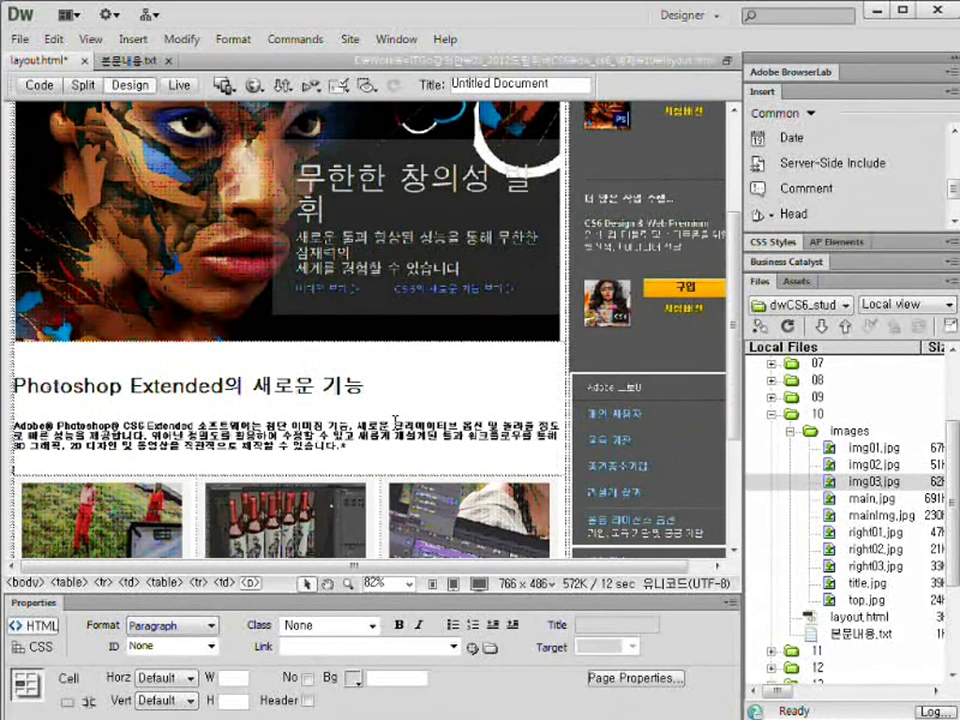
scroll(300, 330, "down", 5)
scroll(308, 336, "up", 4)
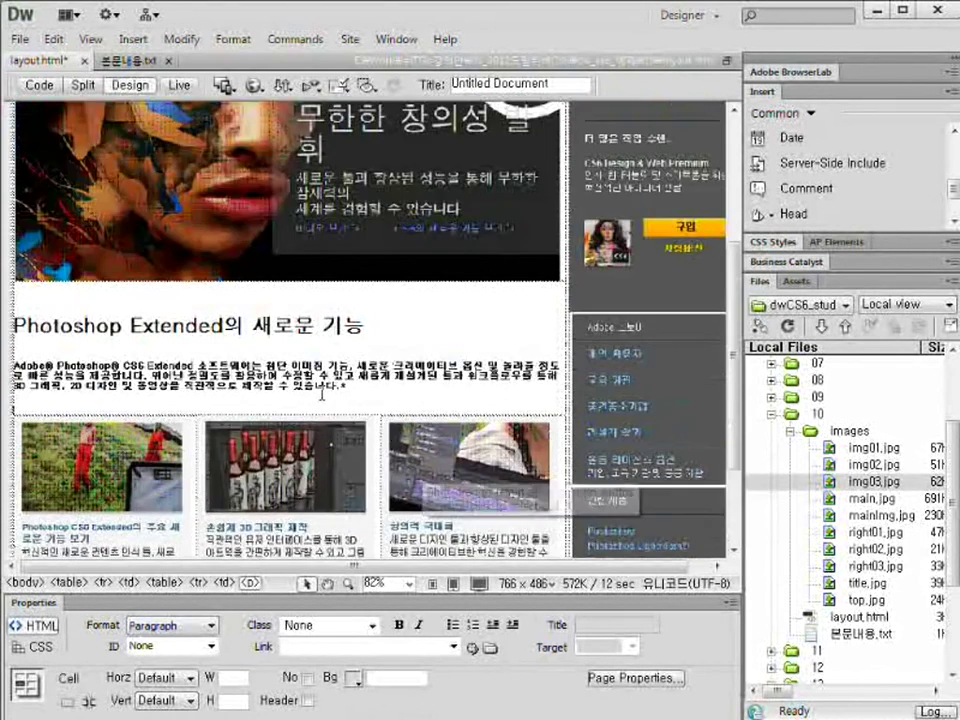
scroll(322, 392, "up", 6)
left_click(12, 42)
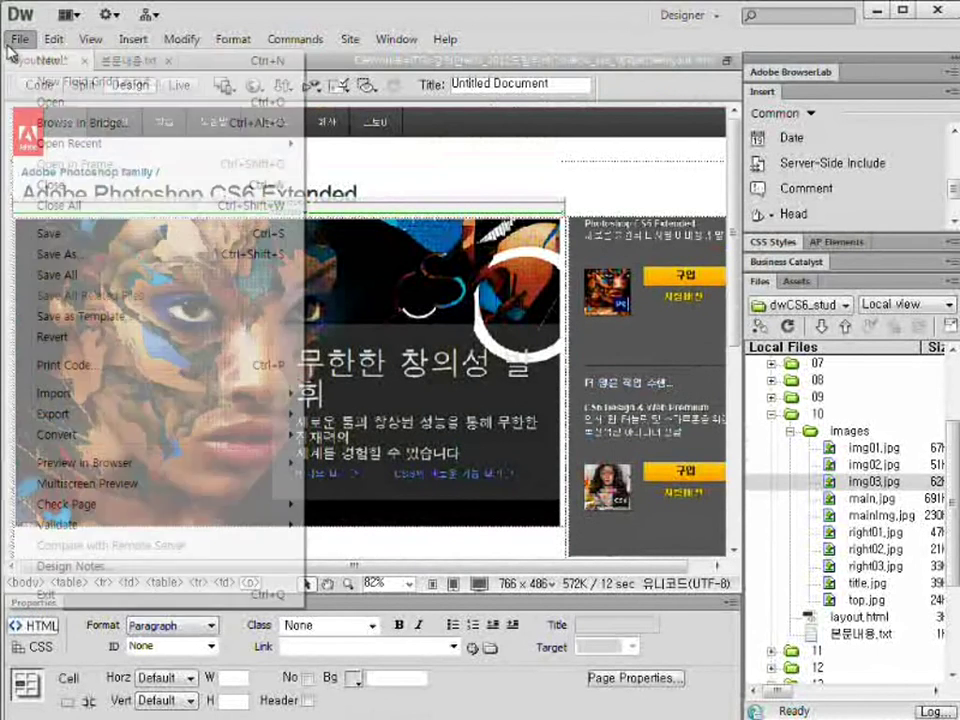
left_click(141, 235)
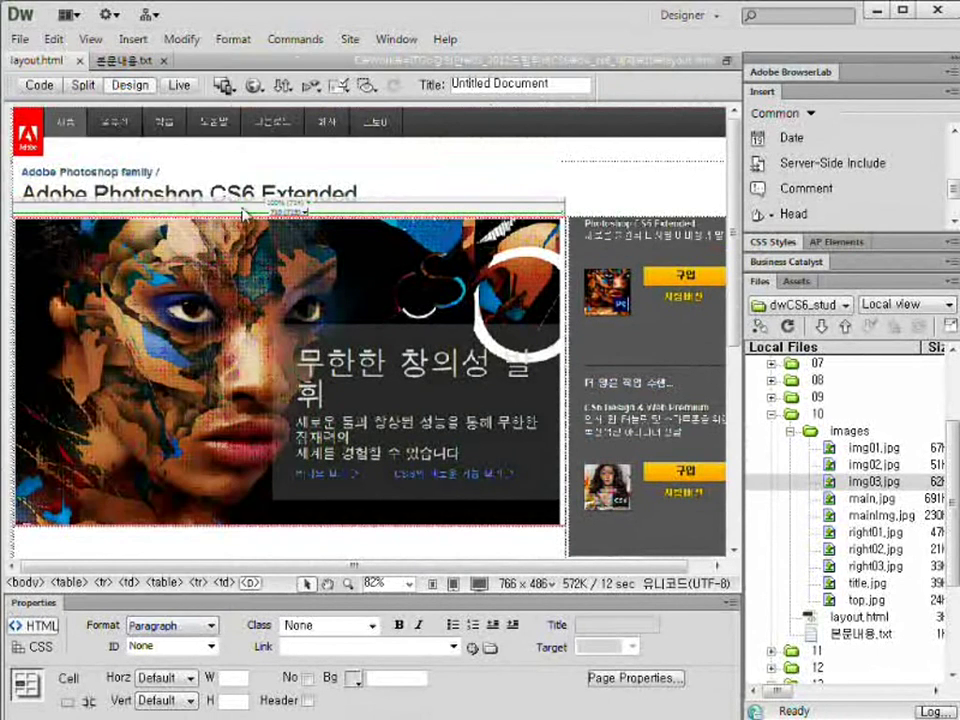
Step: Preview the page in Live view, check its content, side banners and top edge, and return to the editable design
left_click(179, 86)
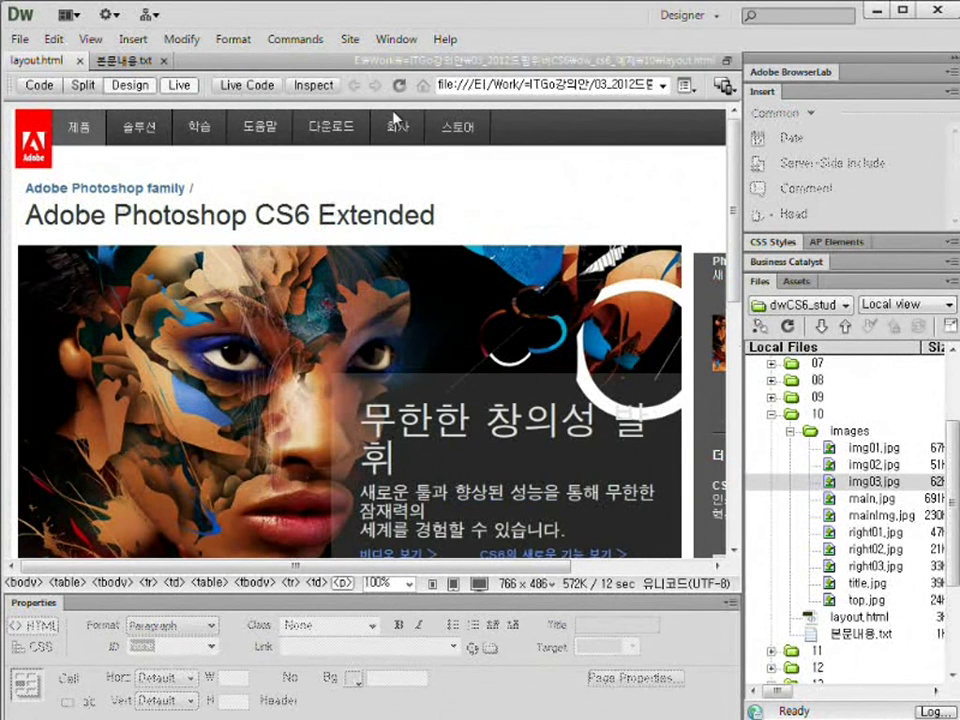
scroll(487, 283, "down", 3)
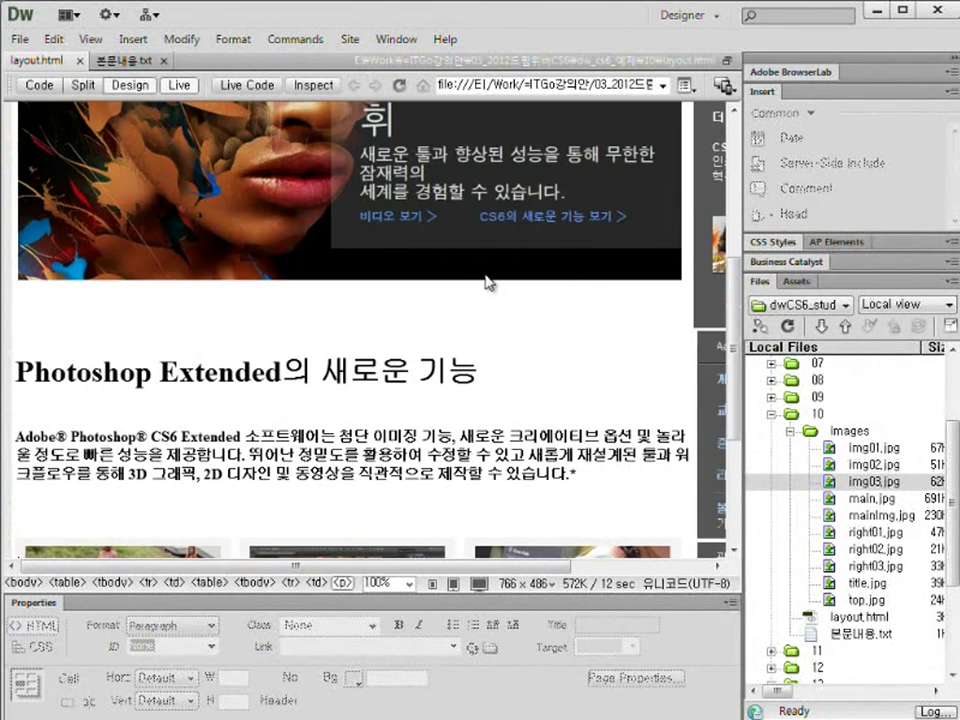
scroll(488, 282, "up", 3)
left_click_drag(516, 564, 666, 568)
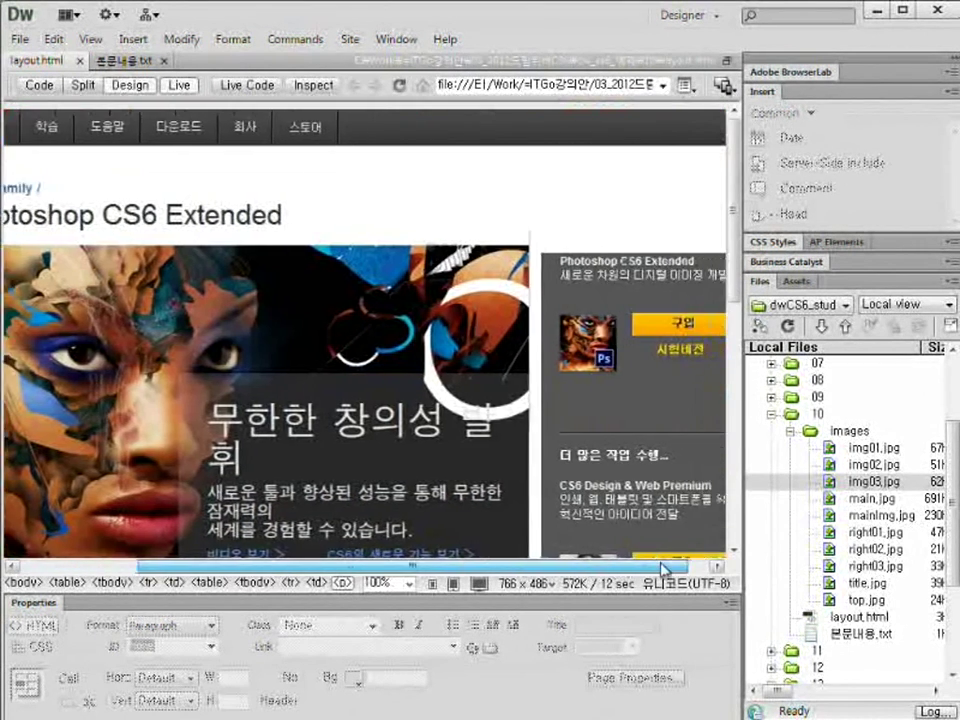
scroll(615, 385, "down", 4)
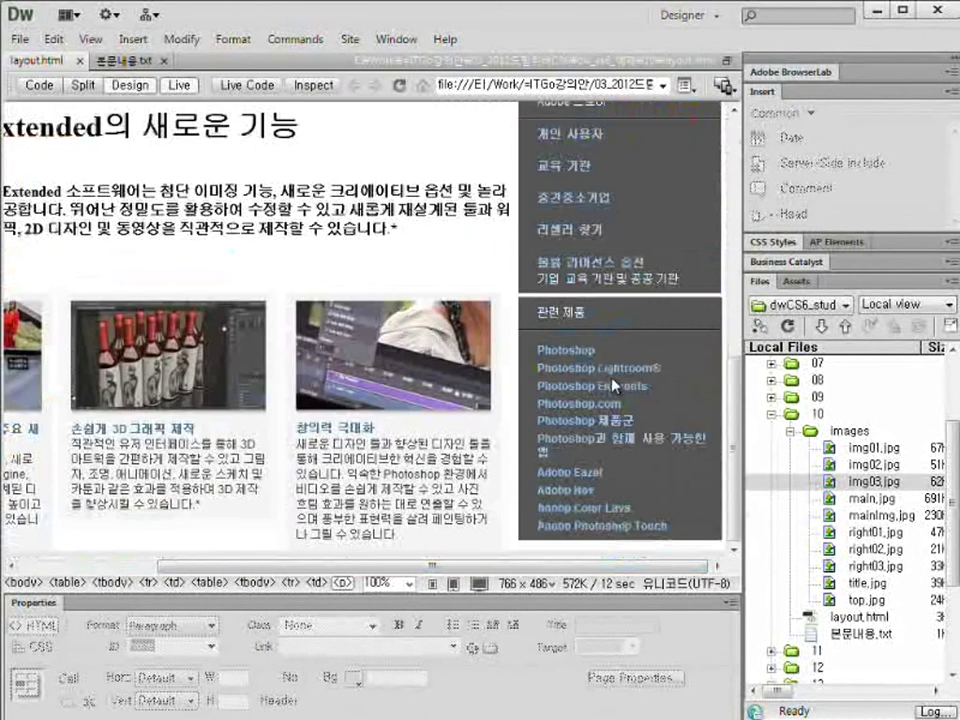
scroll(613, 383, "up", 4)
scroll(62, 240, "left", 3)
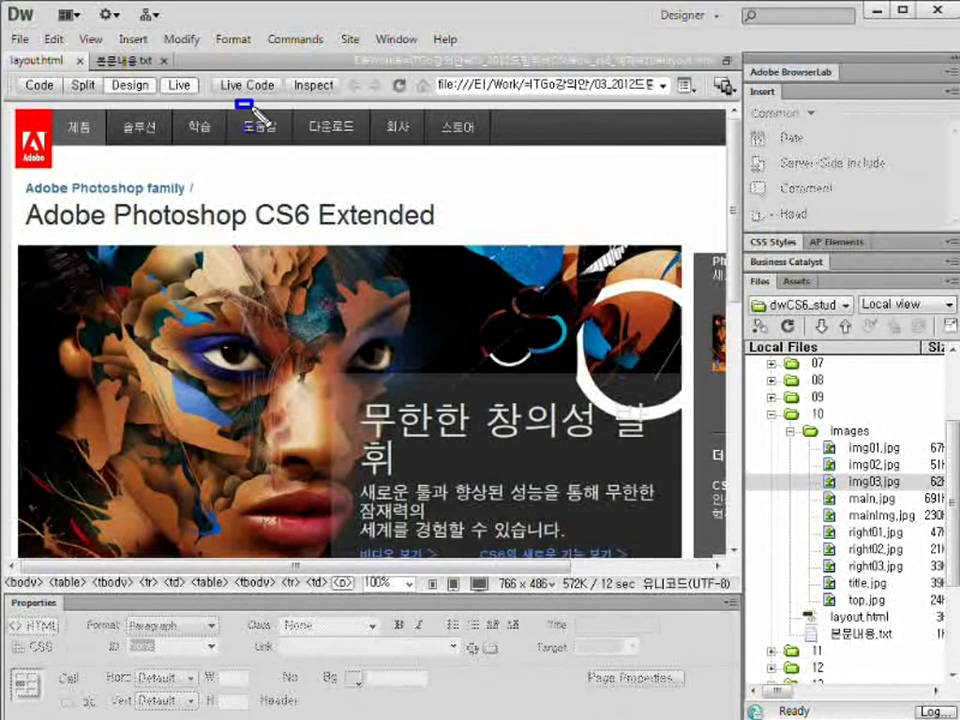
mouse_move(255, 105)
left_mouse_down()
mouse_move(283, 136)
mouse_move(250, 106)
left_mouse_up()
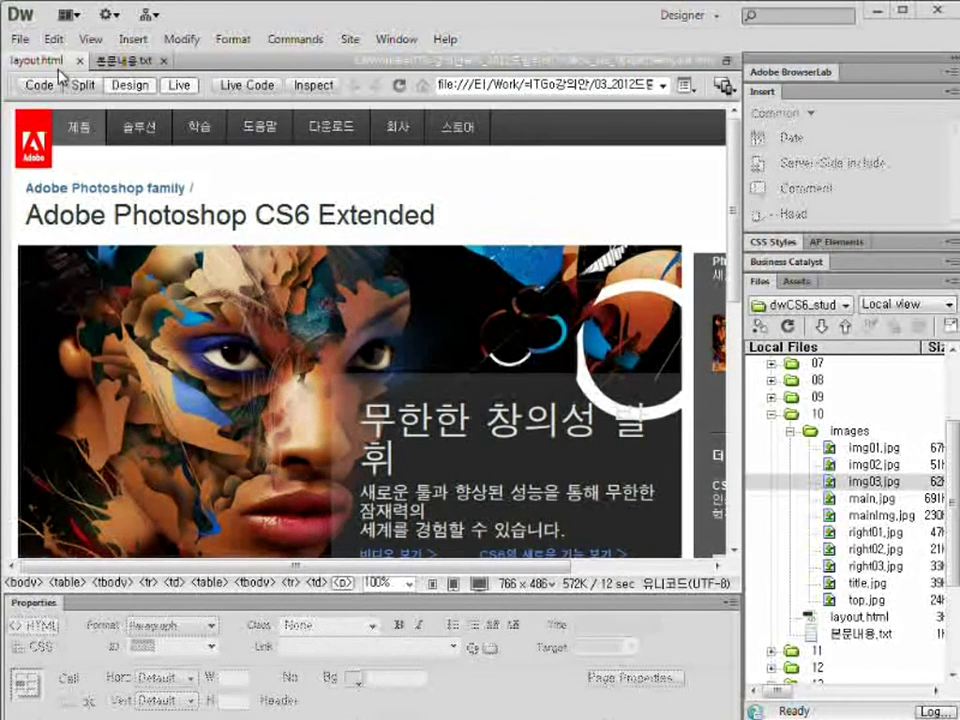
left_click(179, 85)
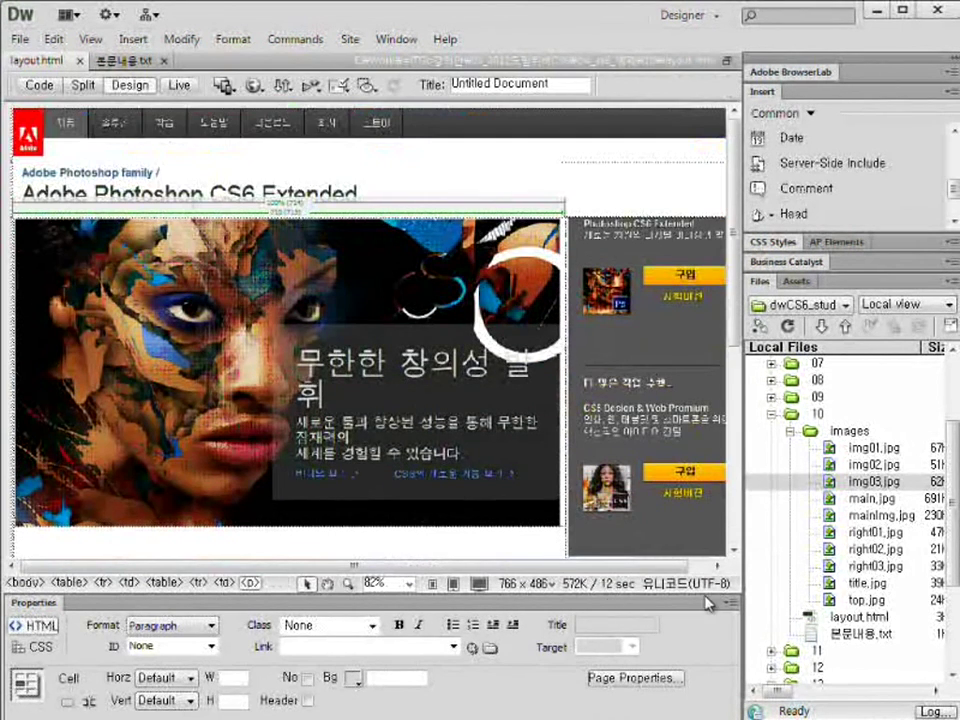
Step: Set the page's top margin to 0 px in the page properties
left_click(645, 680)
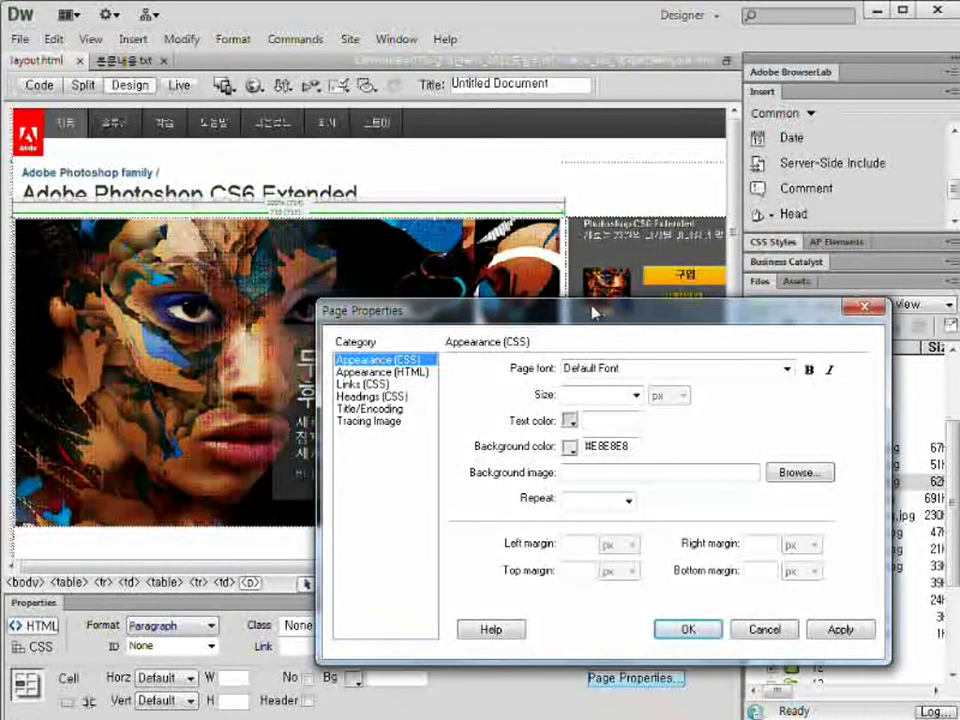
left_click_drag(593, 313, 388, 193)
mouse_move(282, 404)
left_mouse_down()
mouse_move(436, 464)
mouse_move(630, 488)
left_mouse_up()
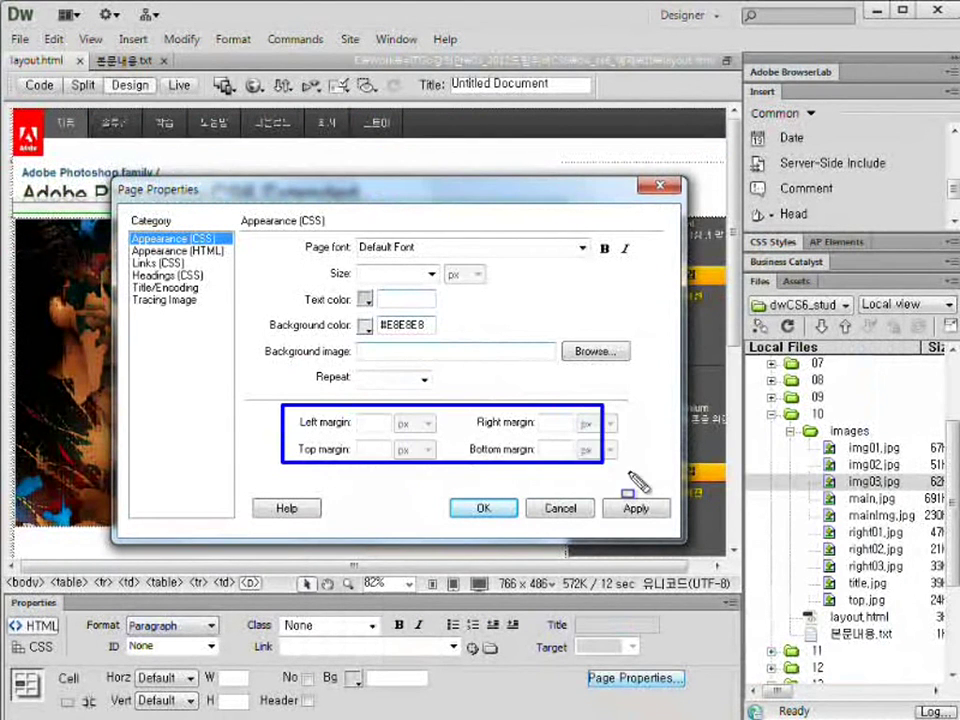
left_click(373, 450)
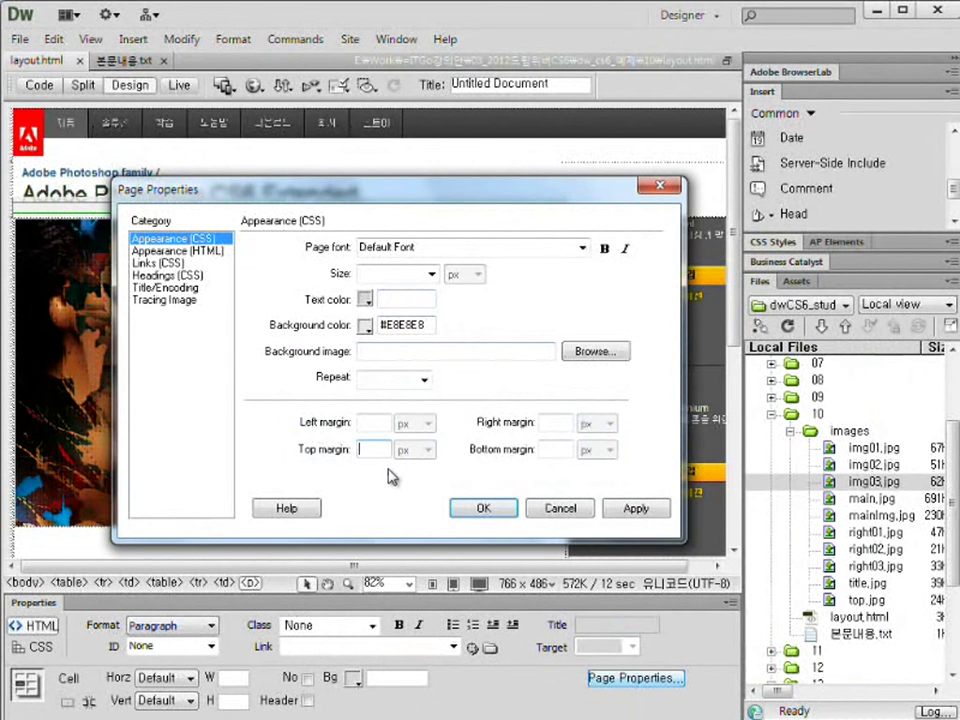
type("0")
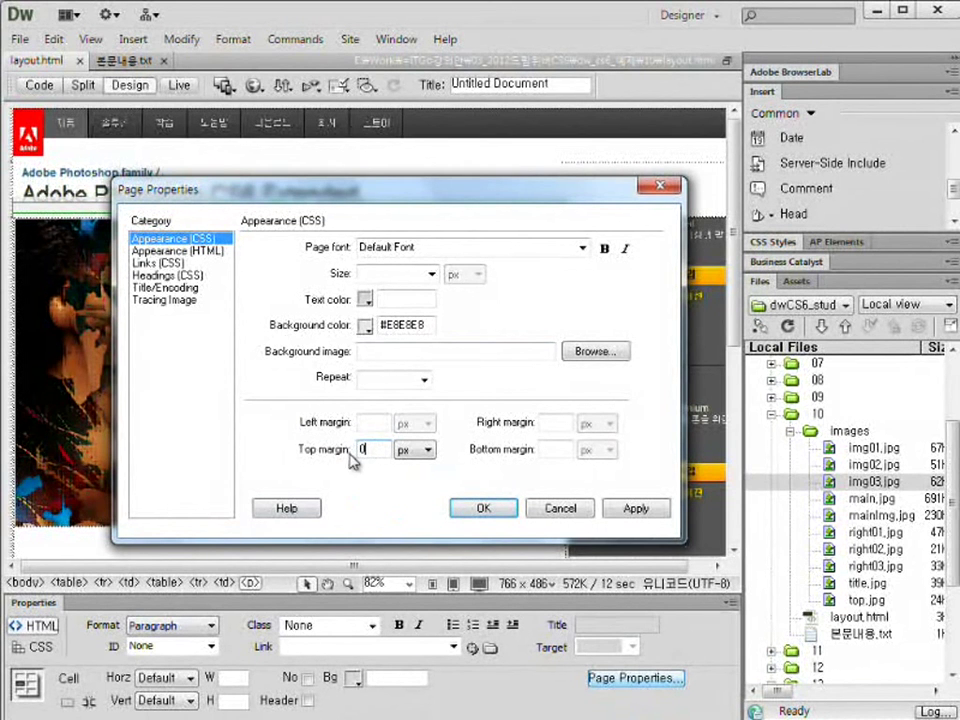
left_click(484, 508)
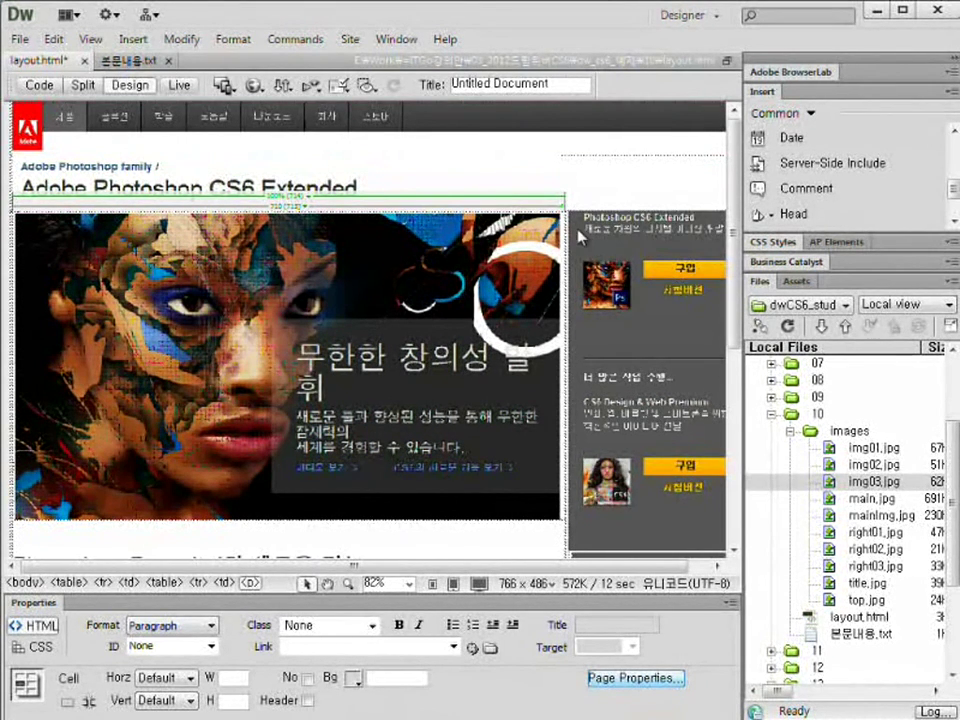
Step: Title the page "테이블 레이아웃 연습" and save layout.html
left_click_drag(562, 85, 84, 92)
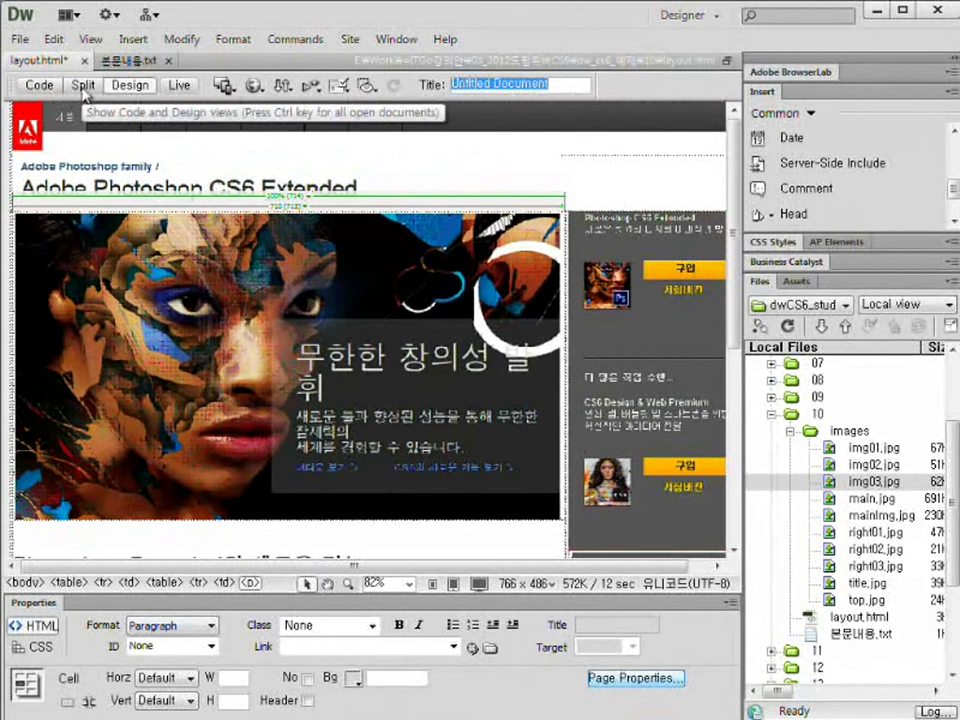
type("ㅈ")
key("BackSpace")
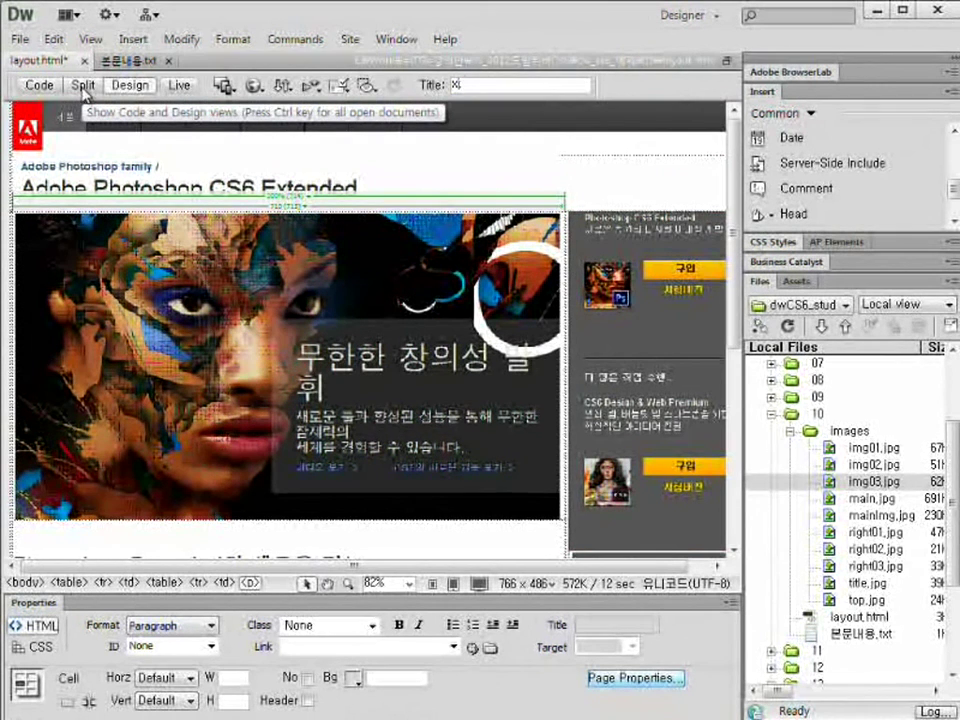
type("이블 레이아")
type("웃 연습")
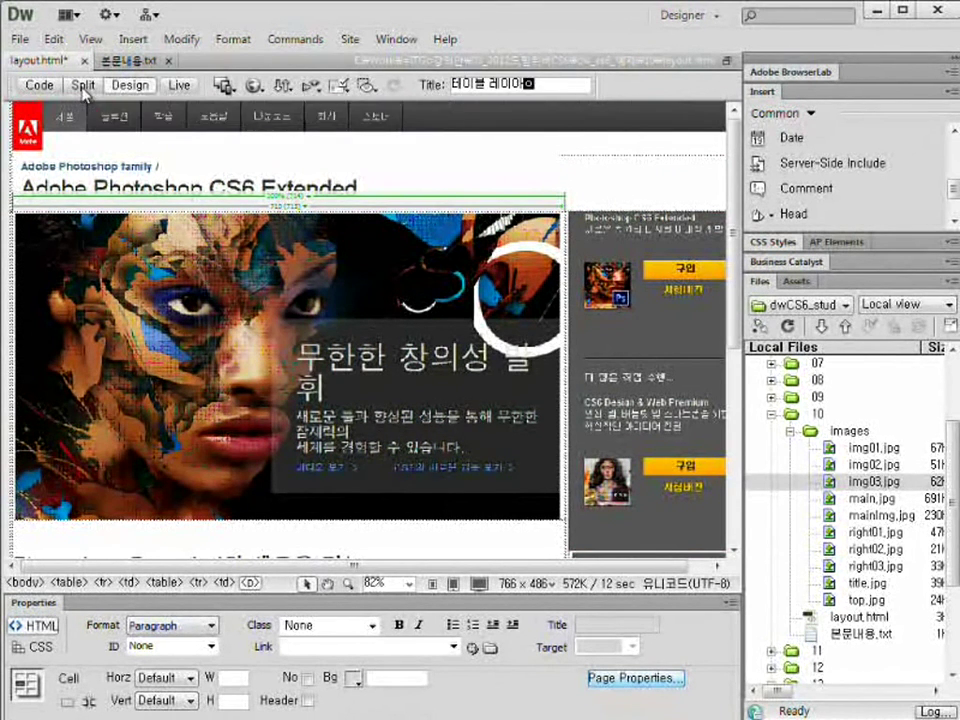
left_click(19, 39)
left_click(79, 238)
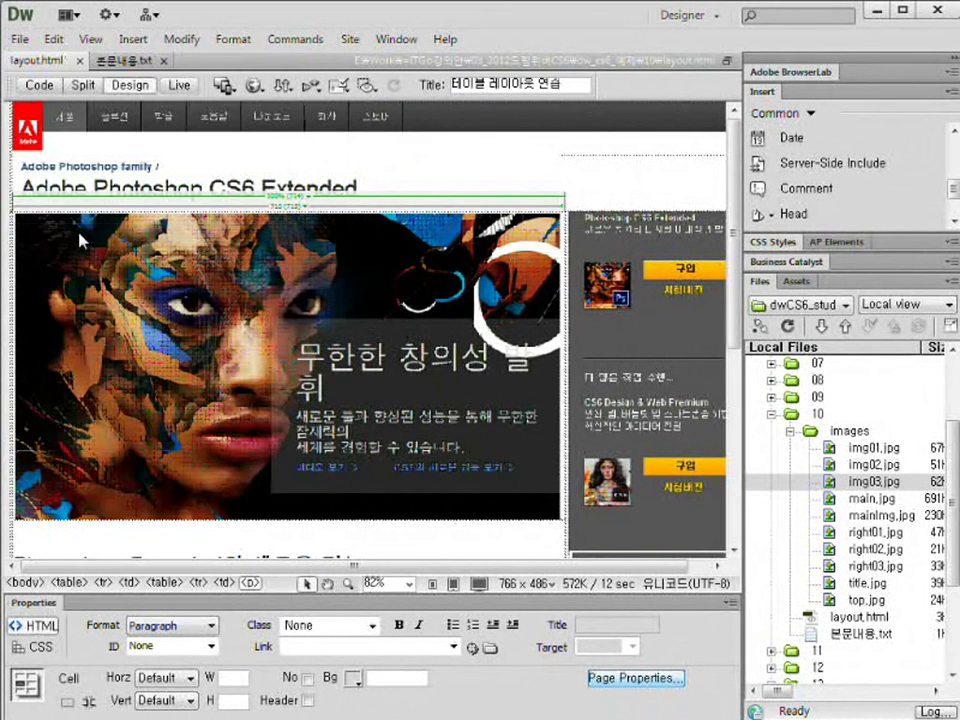
Step: Preview the page in Live view, check the top edge and how the side banners align with the main banner, and return to the editable design
scroll(79, 238, "down", 2)
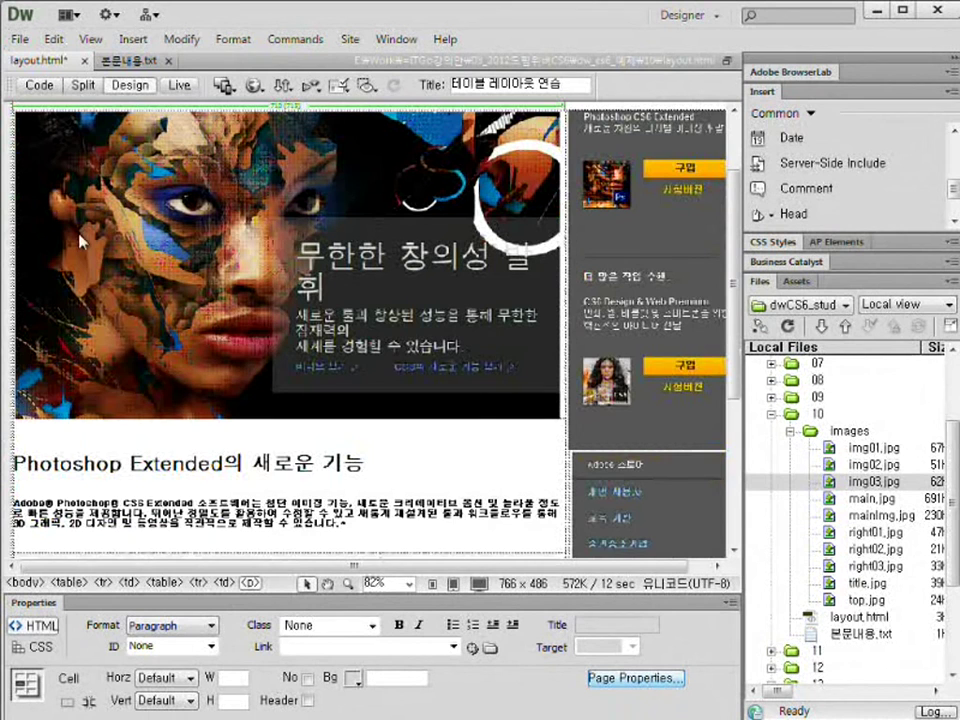
left_click(179, 85)
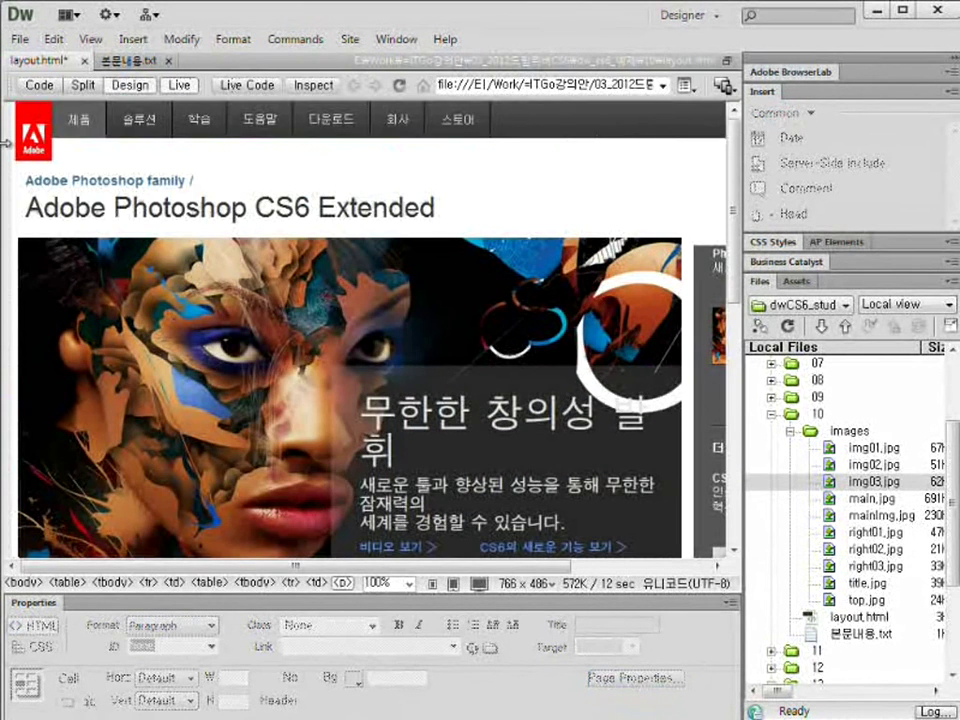
left_click_drag(236, 566, 373, 566)
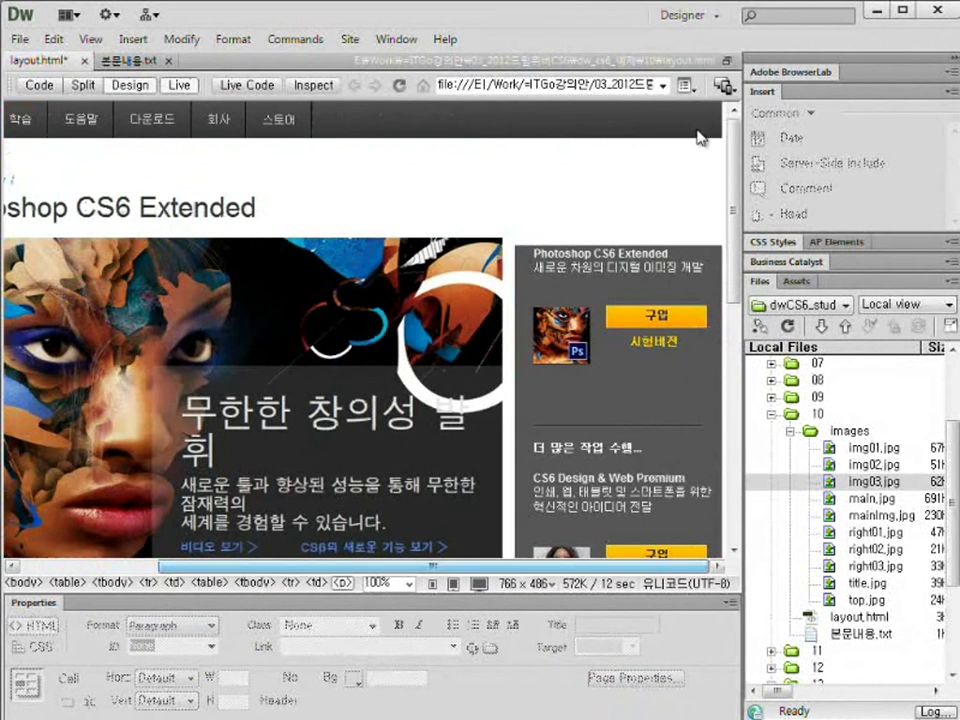
left_click_drag(462, 566, 316, 562)
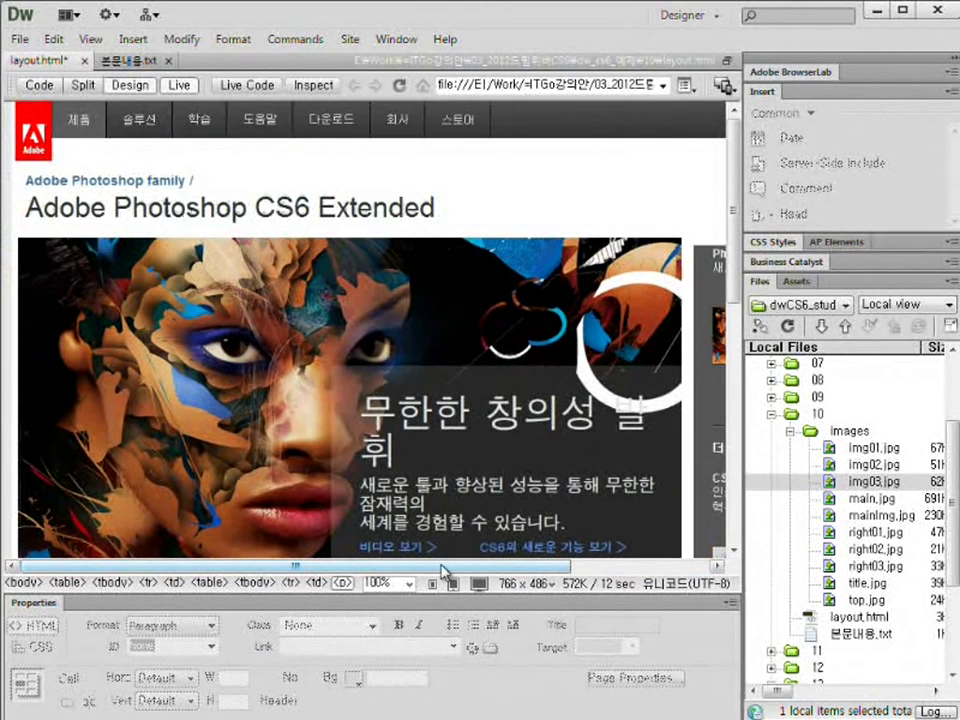
scroll(545, 503, "down", 5)
scroll(540, 516, "right", 4)
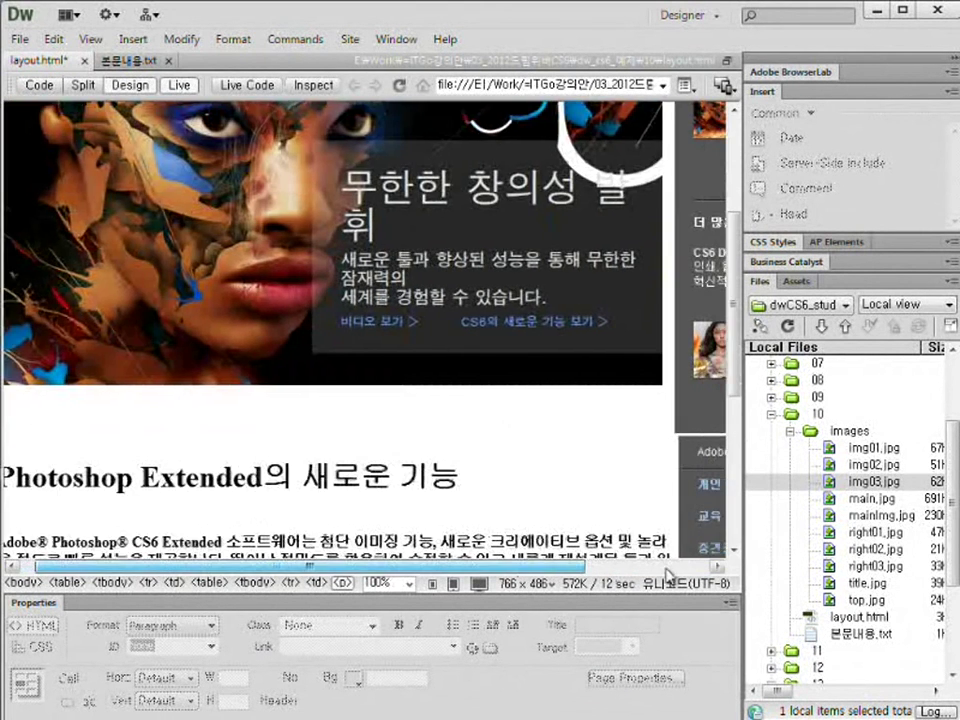
scroll(531, 259, "up", 3)
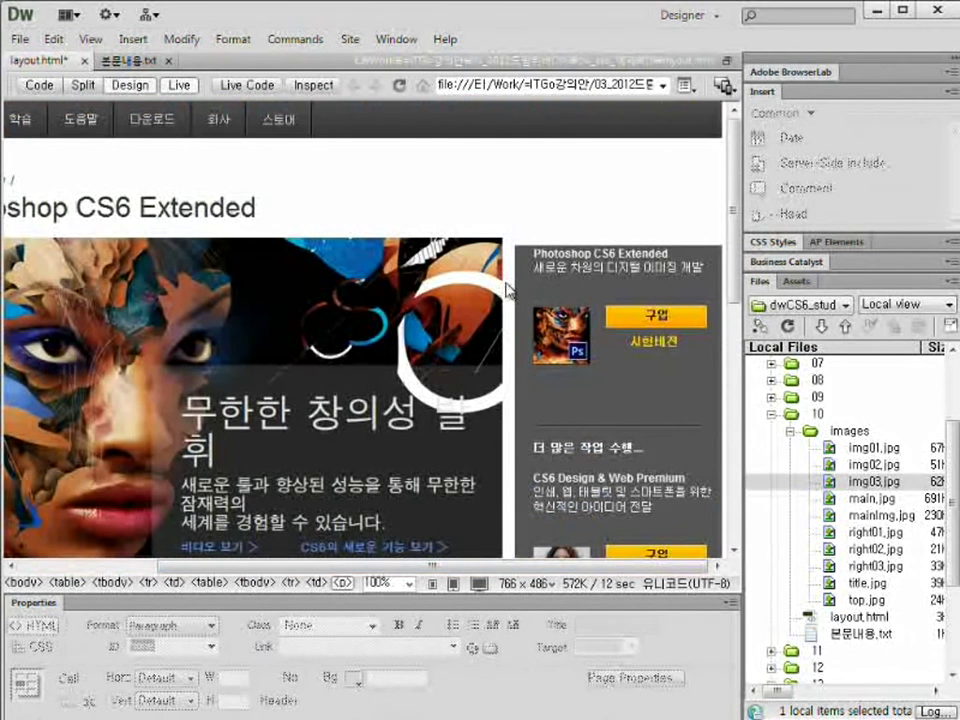
left_click_drag(507, 280, 513, 302)
left_click_drag(507, 246, 572, 246)
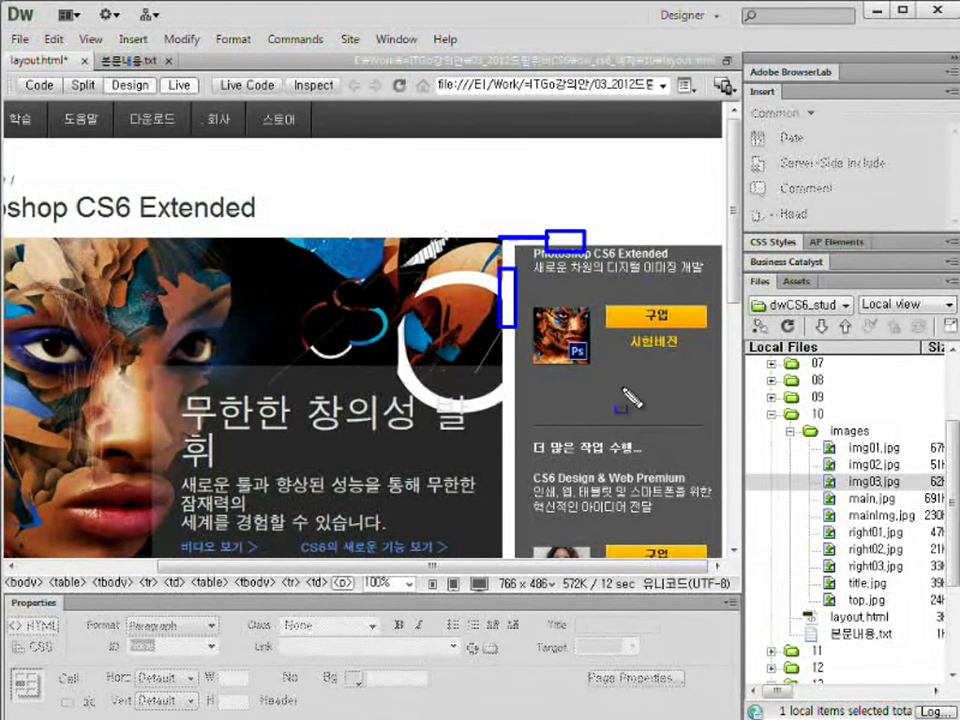
left_click(179, 86)
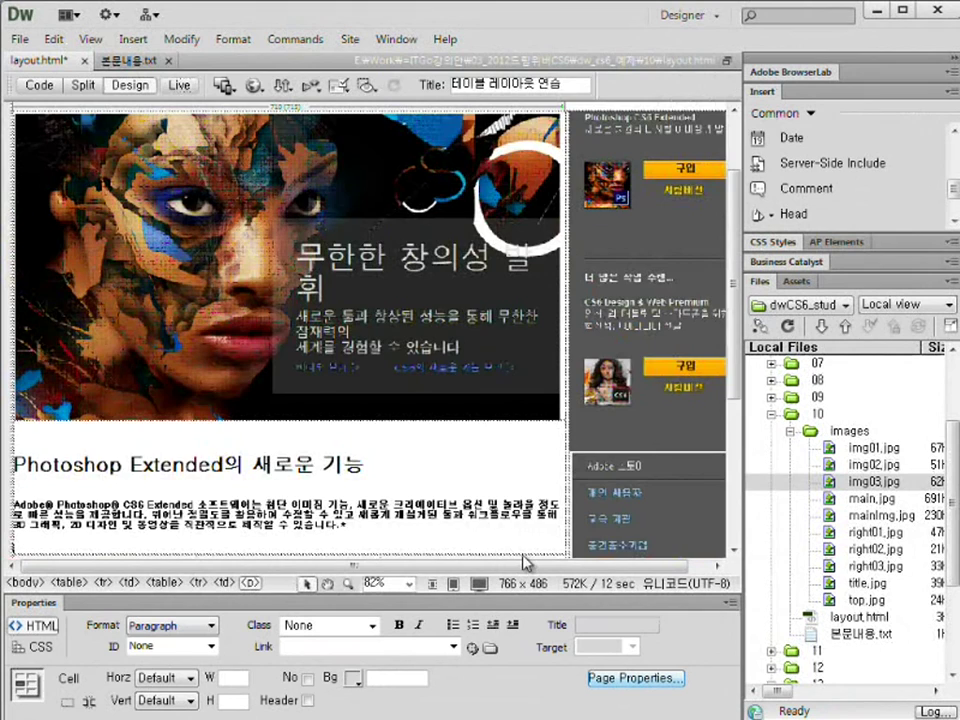
Step: Set the vertical alignment of the table cell holding the side banners to Top, and save layout.html
scroll(634, 417, "up", 2)
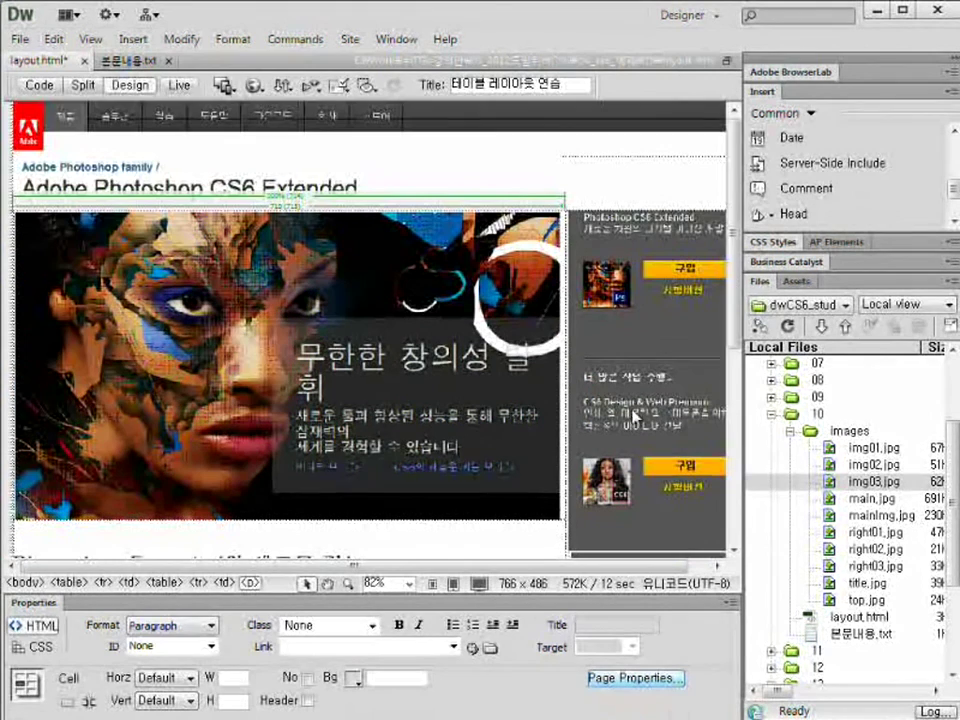
left_click(577, 220)
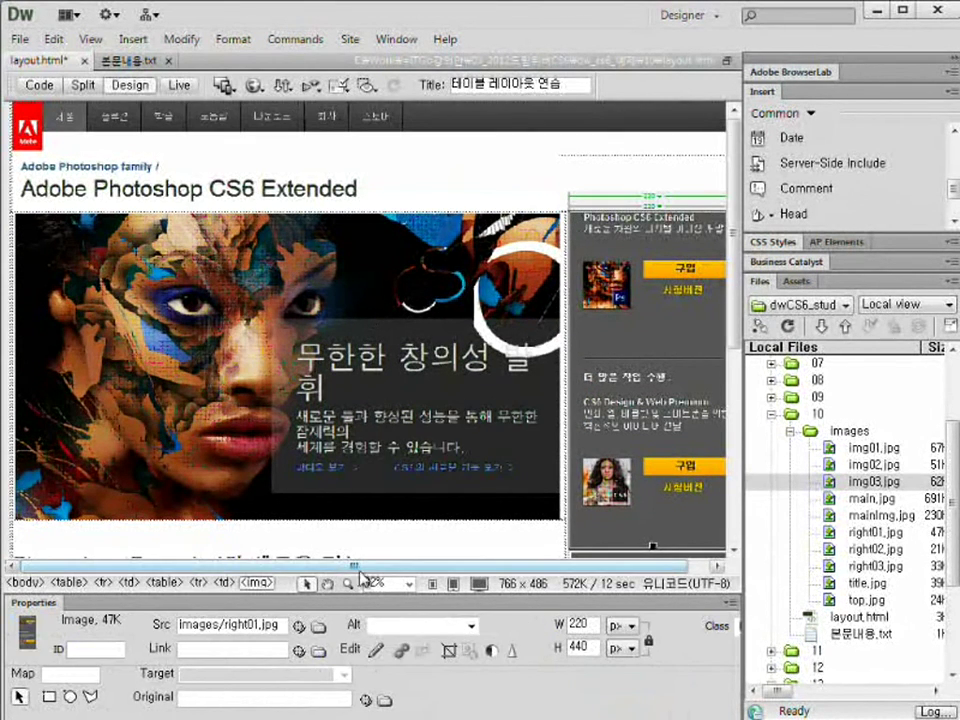
left_click_drag(368, 567, 387, 567)
left_click(716, 292)
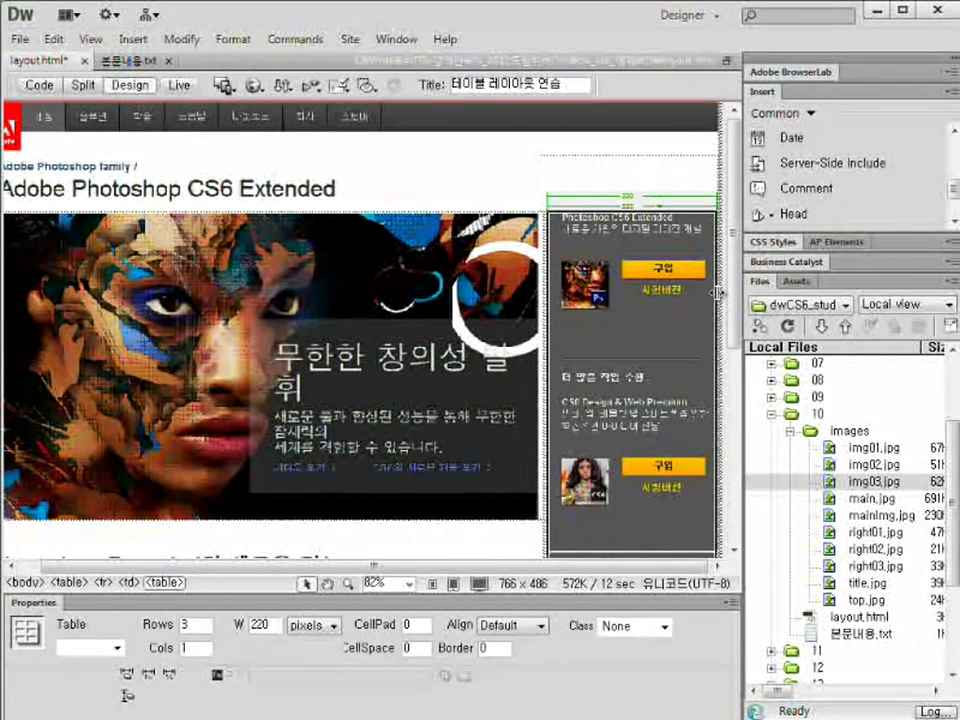
left_click(607, 422)
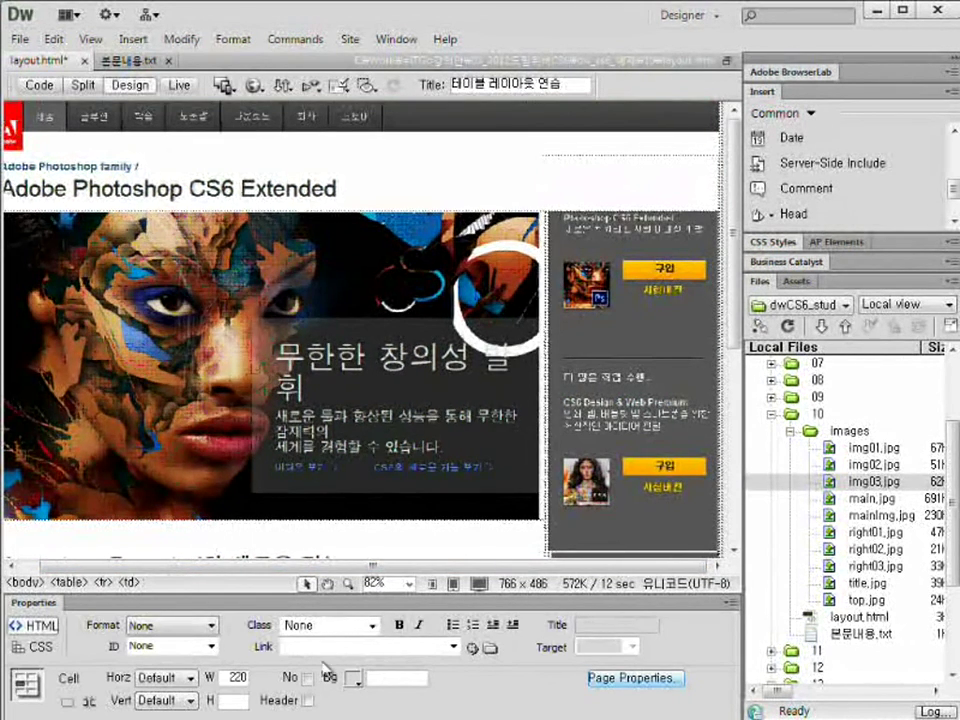
left_click(161, 702)
left_click(160, 719)
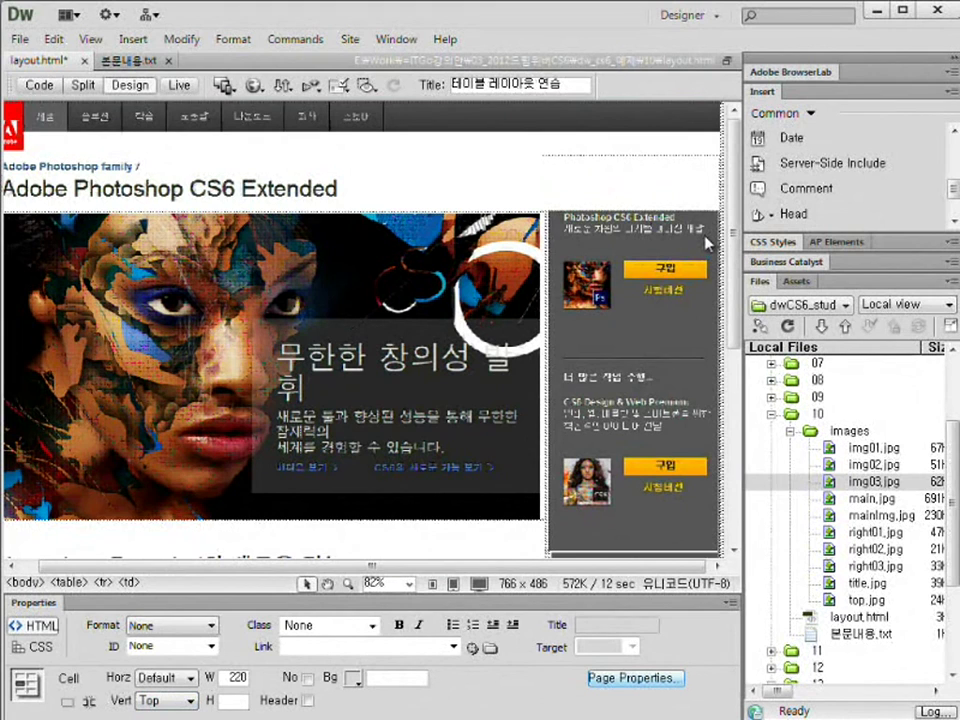
left_click(20, 39)
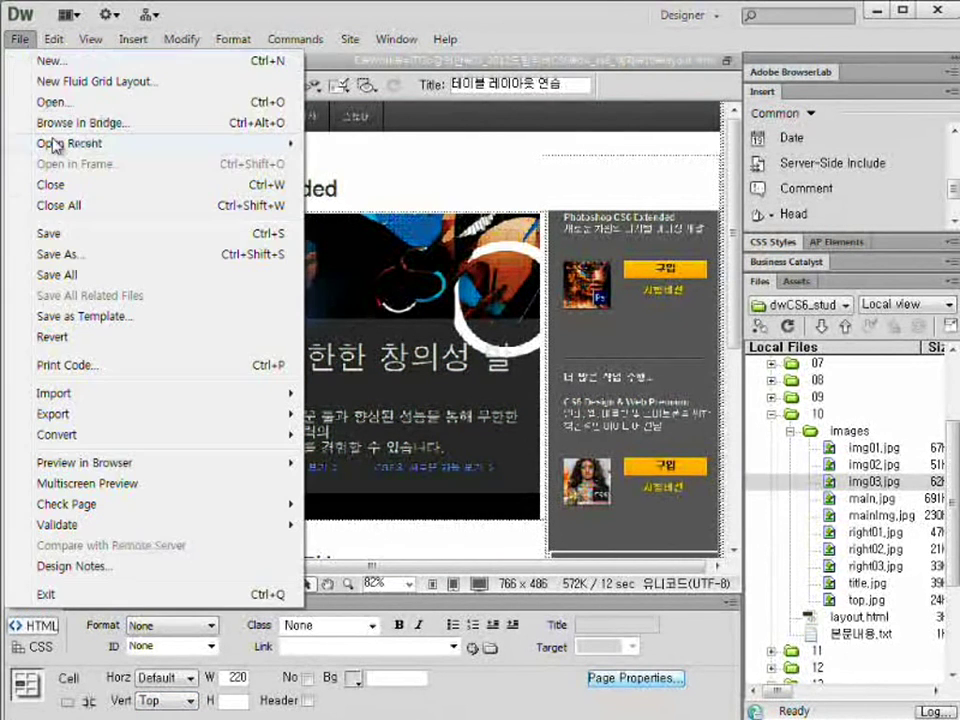
left_click(86, 238)
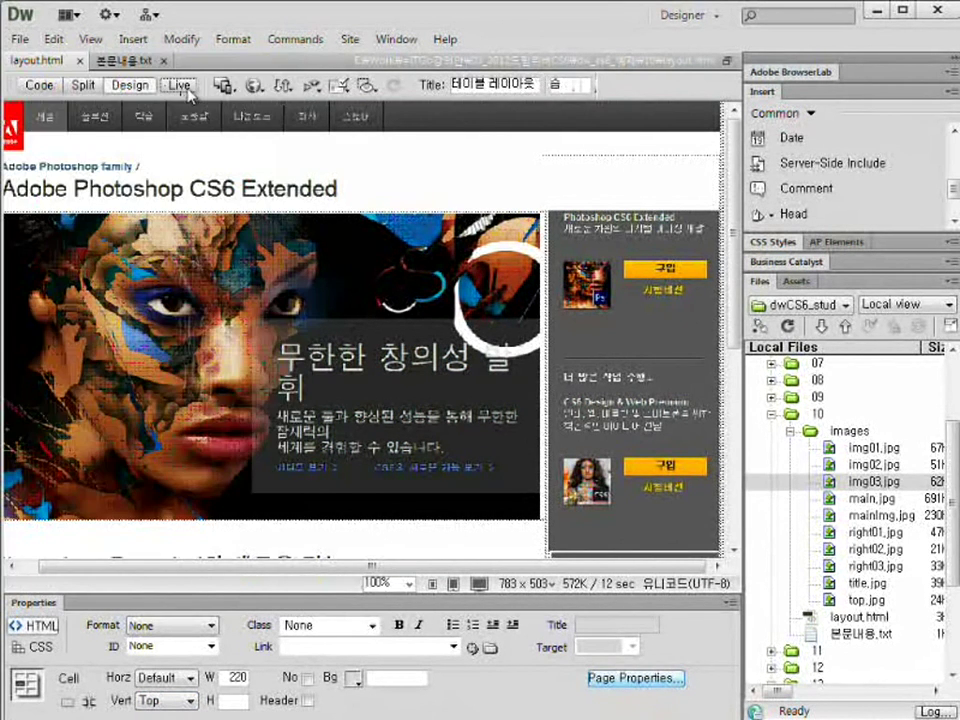
Step: Preview the page in Live view from the menu down to the feature columns and last side banner, and return to the editable design
left_click(178, 85)
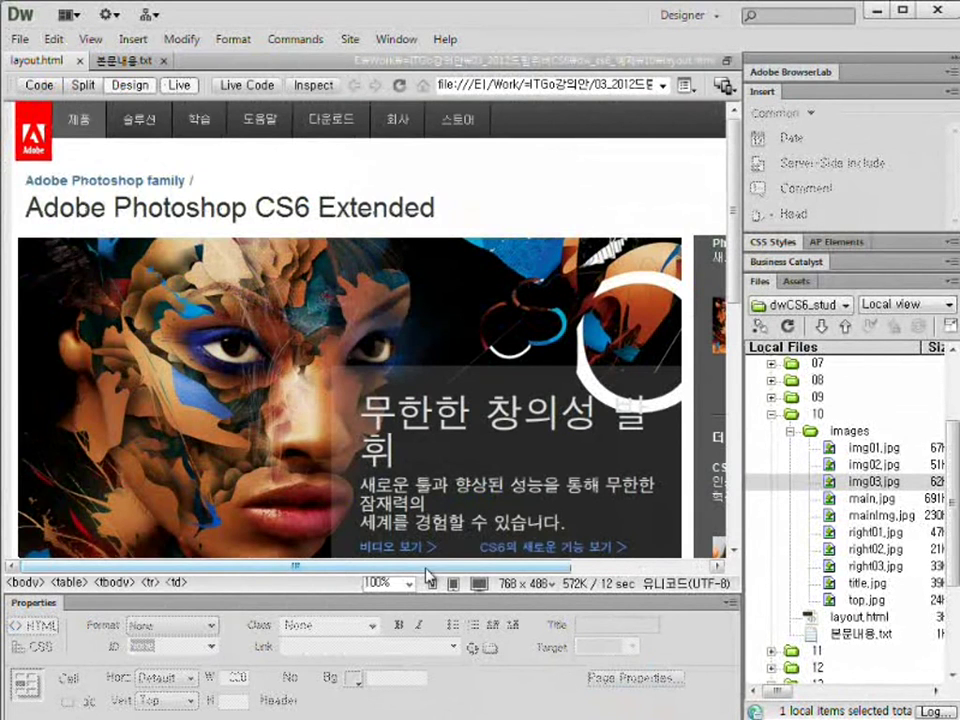
left_click_drag(398, 570, 546, 570)
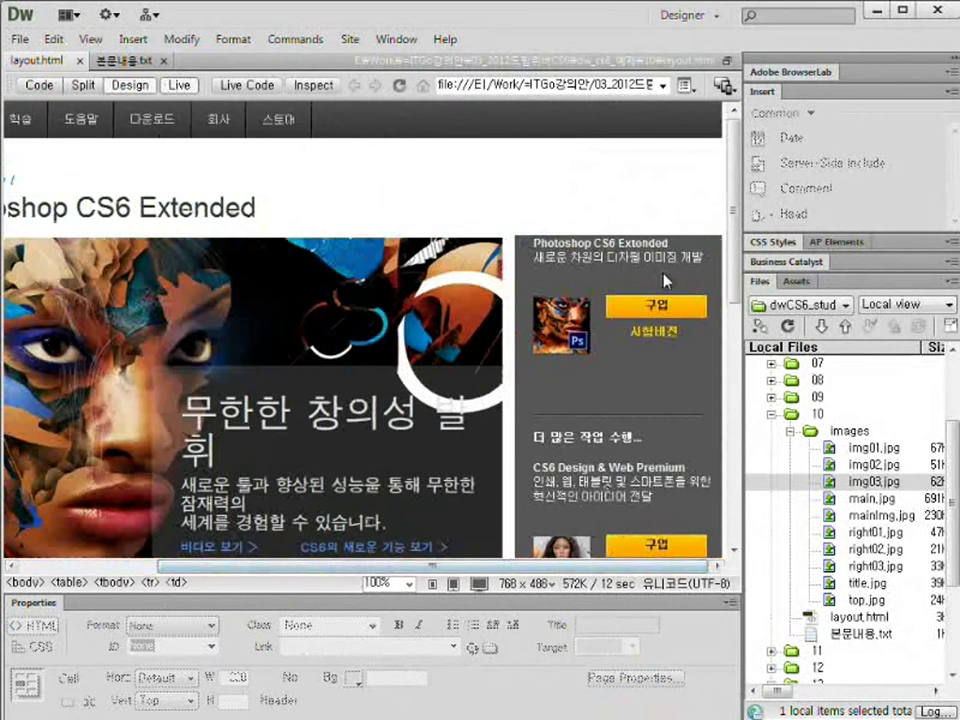
scroll(663, 280, "down", 5)
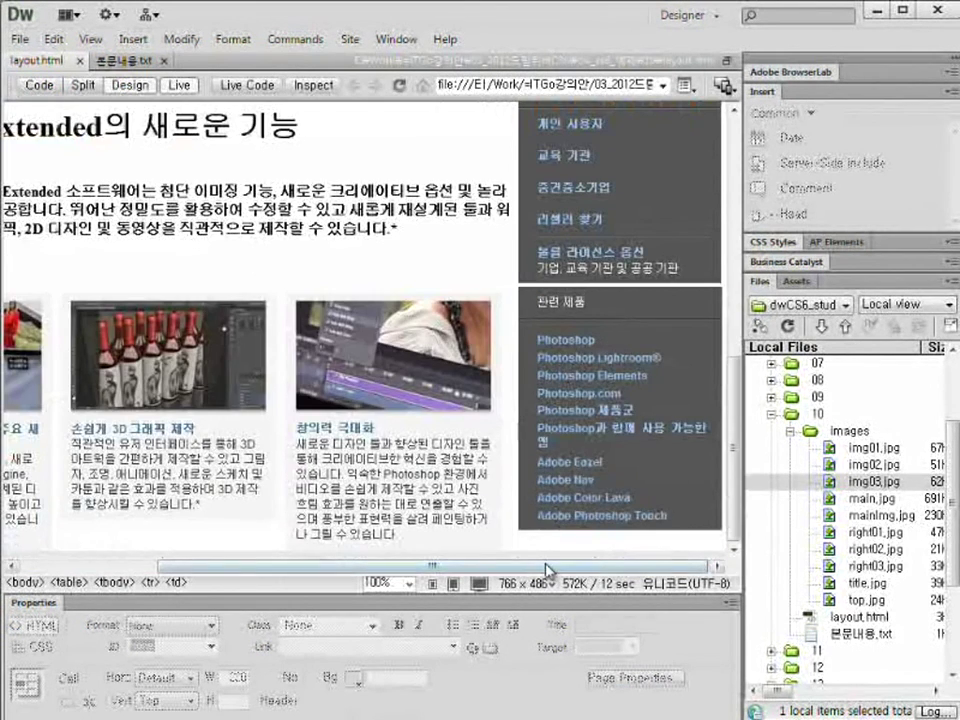
left_click_drag(546, 568, 410, 568)
scroll(279, 439, "up", 4)
scroll(285, 221, "up", 3)
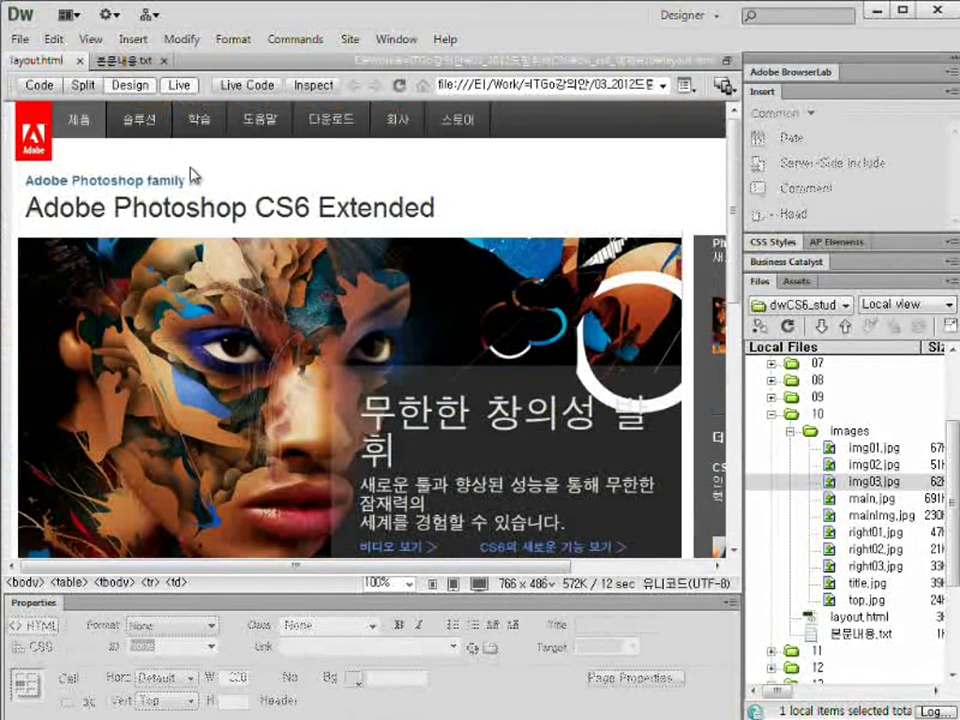
left_click(179, 86)
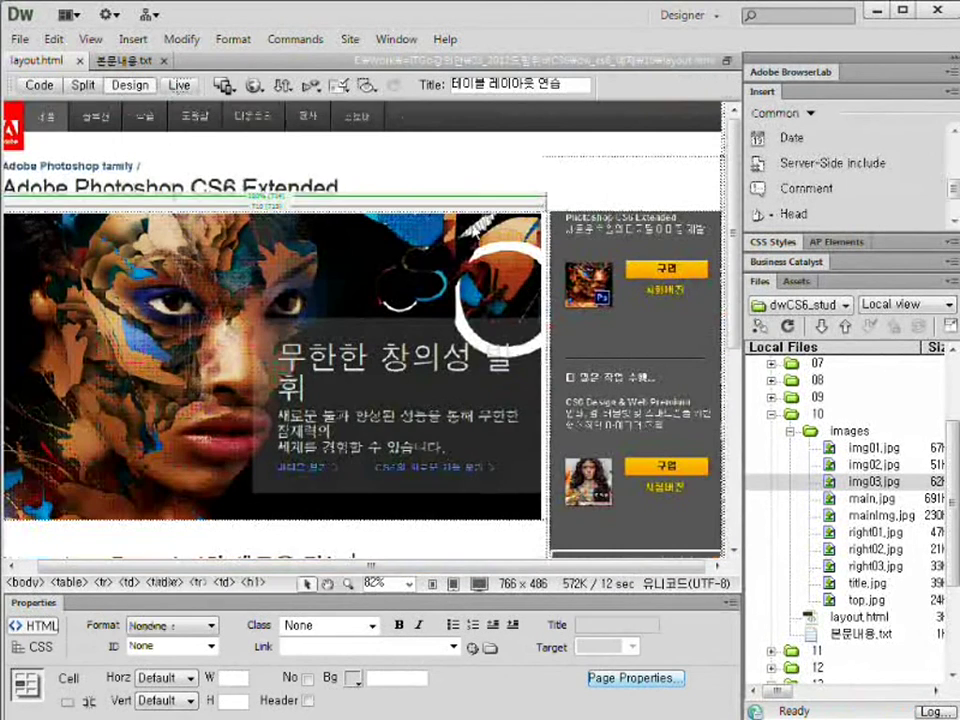